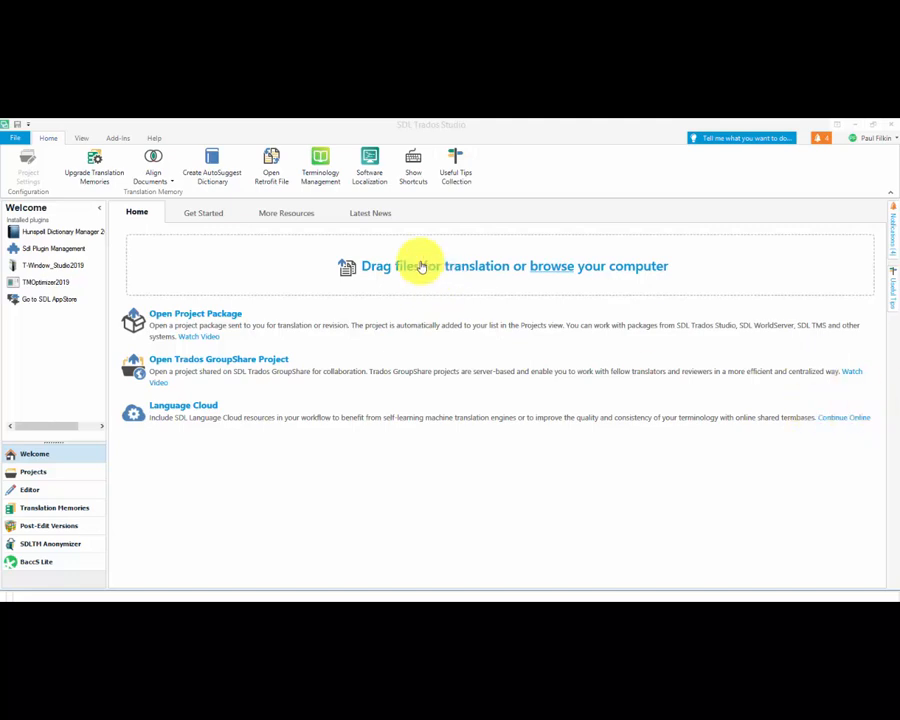
{"action": "left_click", "coordinate": [195, 597]}
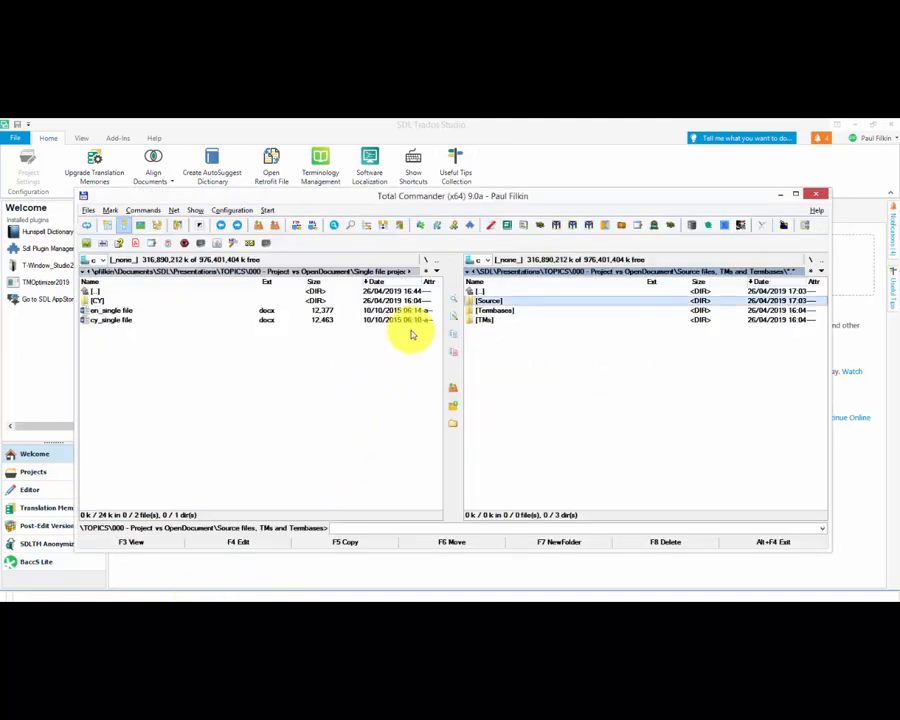
{"action": "left_click", "coordinate": [108, 312]}
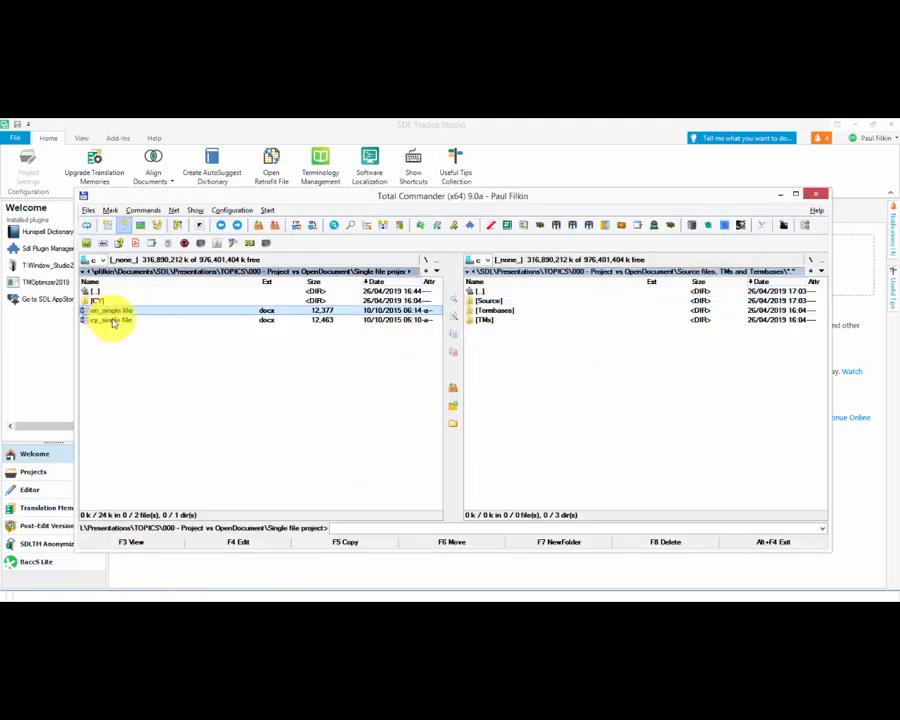
{"action": "left_click_drag", "start_coordinate": [225, 597], "coordinate": [328, 277]}
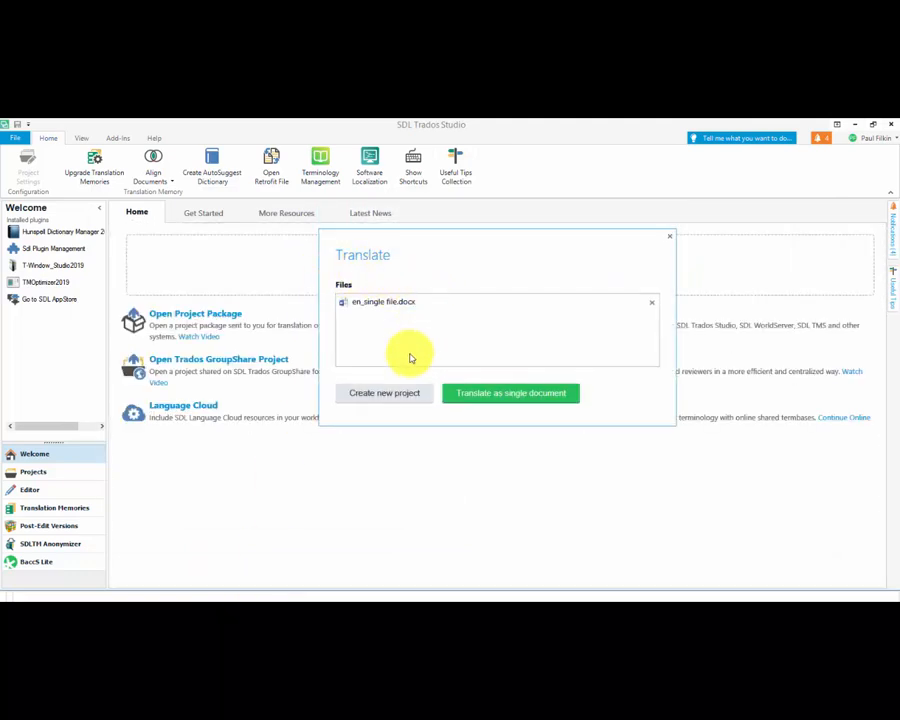
{"action": "left_click", "coordinate": [510, 394]}
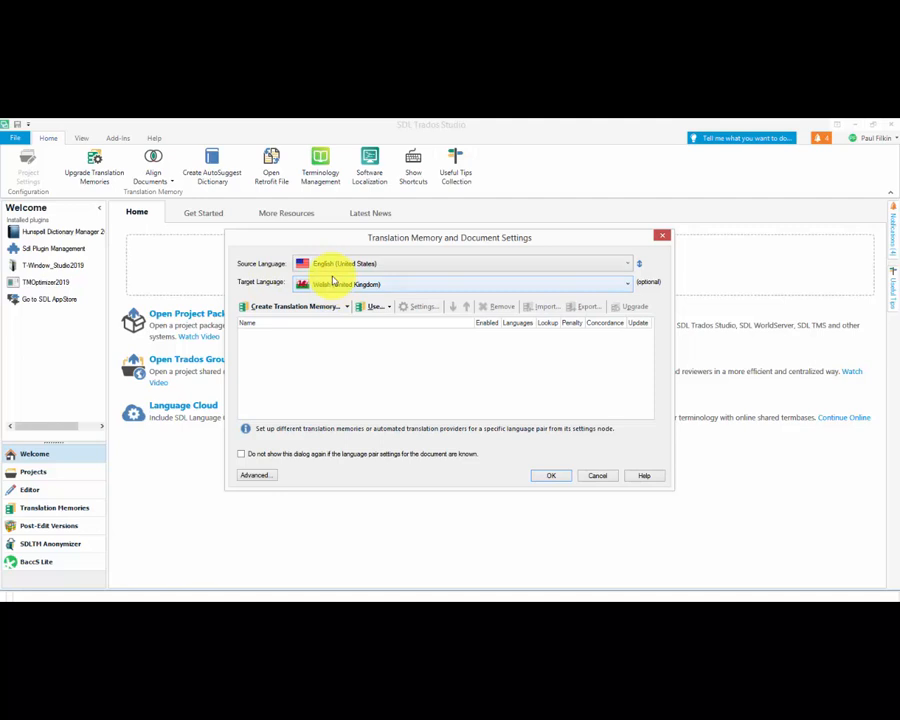
{"action": "left_click", "coordinate": [595, 476]}
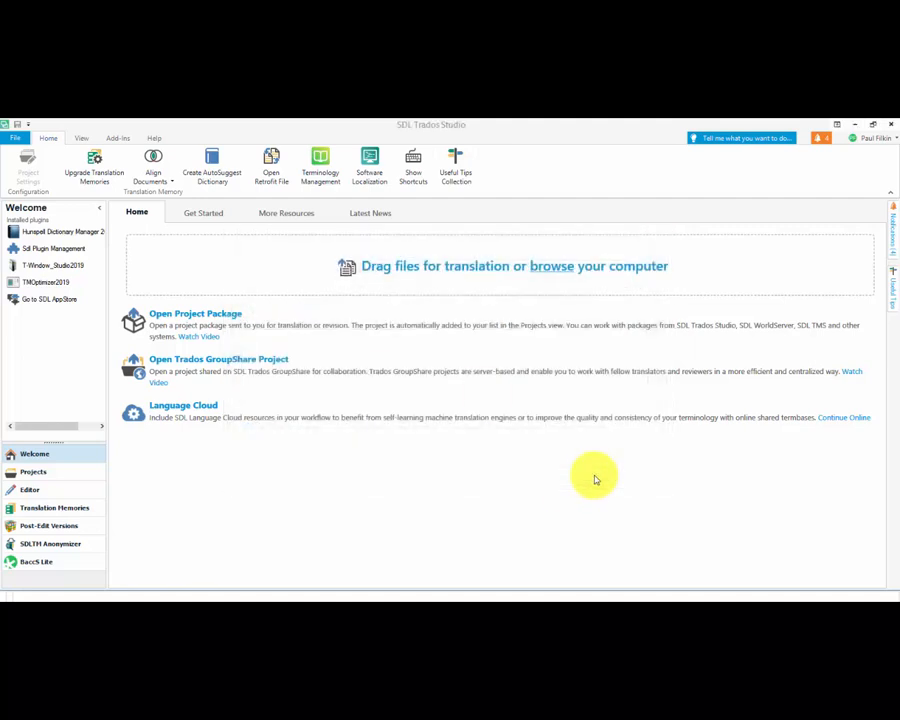
Step: Review the default source and target languages for opening documents in the editor options
{"action": "left_click", "coordinate": [16, 138]}
{"action": "key", "text": "Escape"}
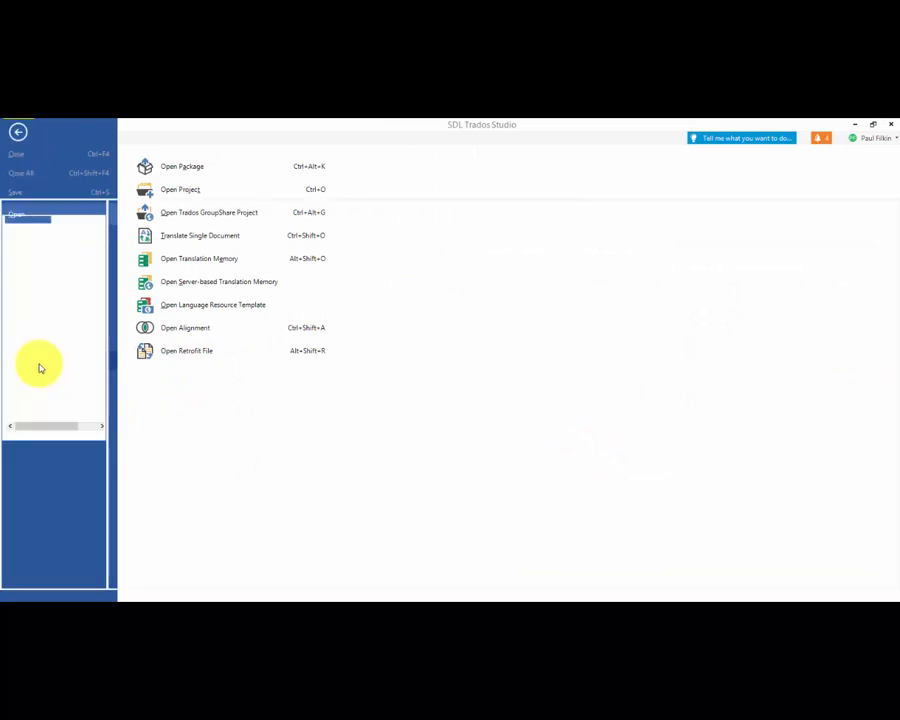
{"action": "left_click", "coordinate": [40, 368]}
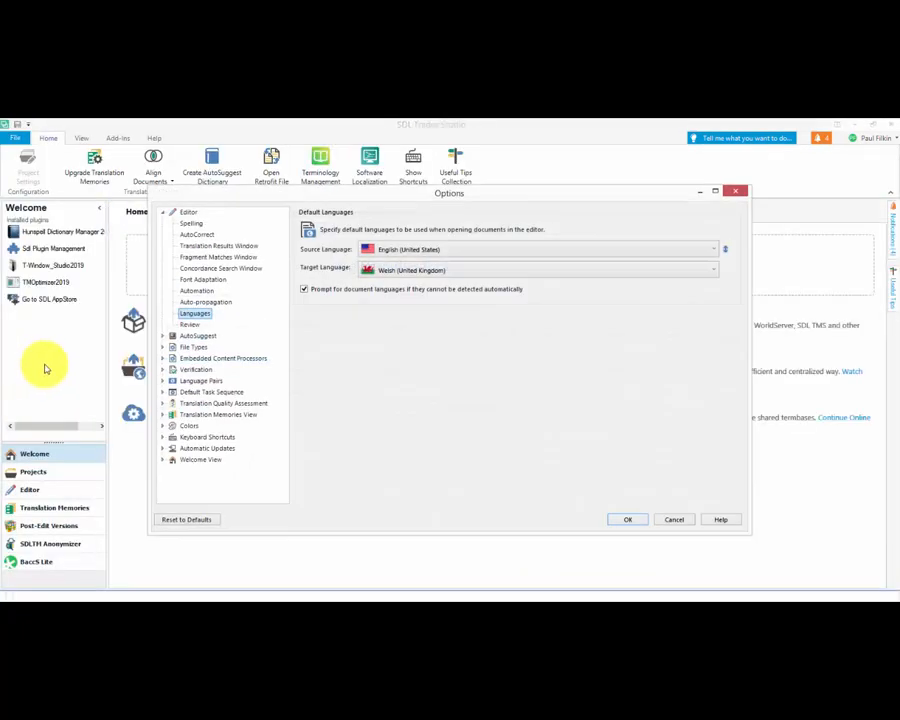
{"action": "left_click", "coordinate": [185, 214]}
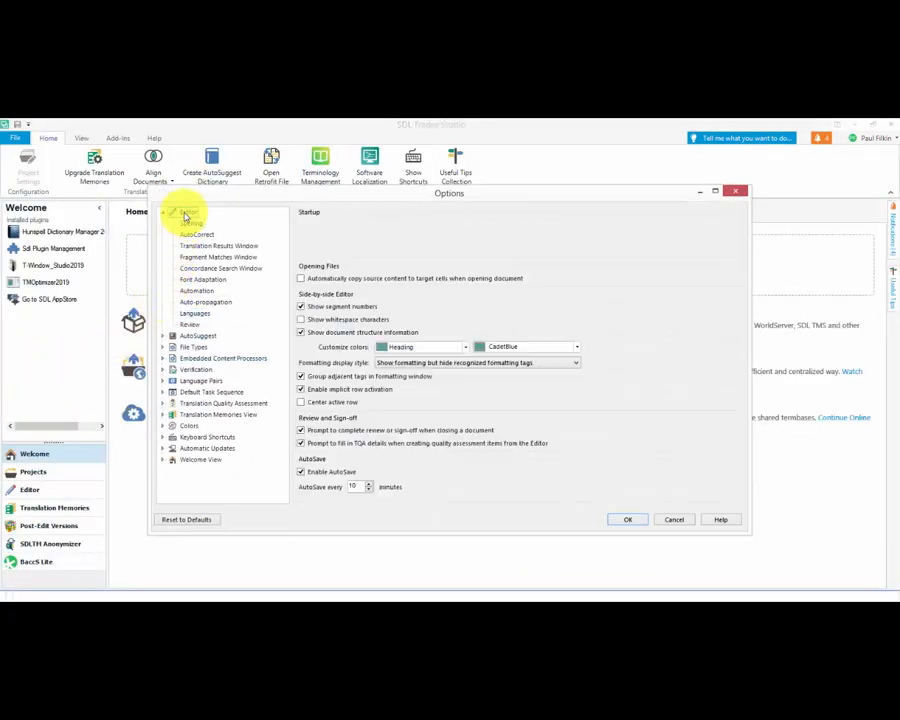
{"action": "left_click", "coordinate": [193, 313]}
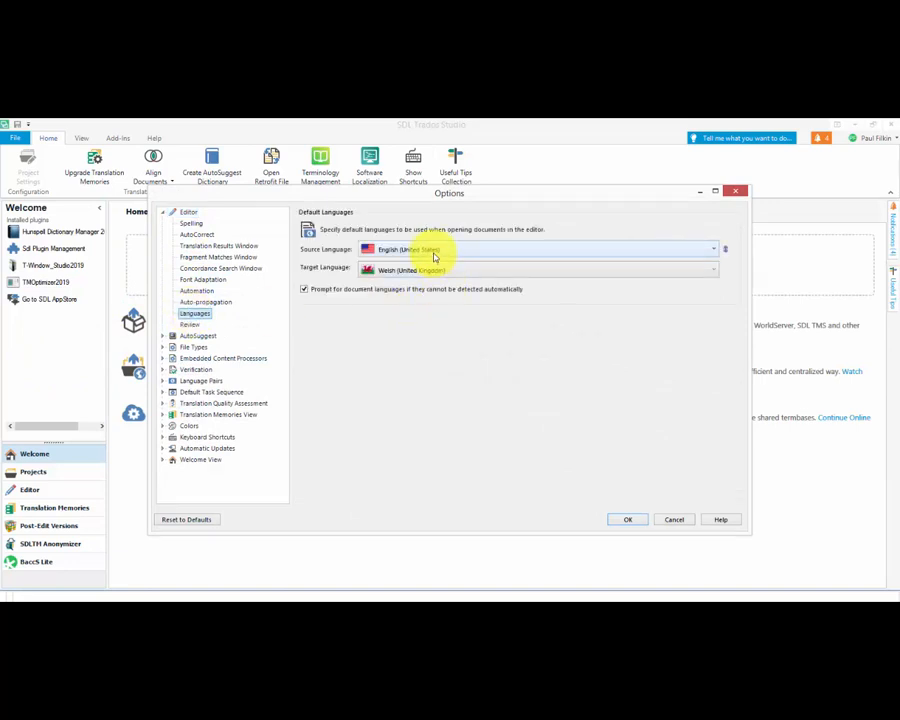
{"action": "left_click", "coordinate": [429, 251]}
{"action": "left_click", "coordinate": [429, 251]}
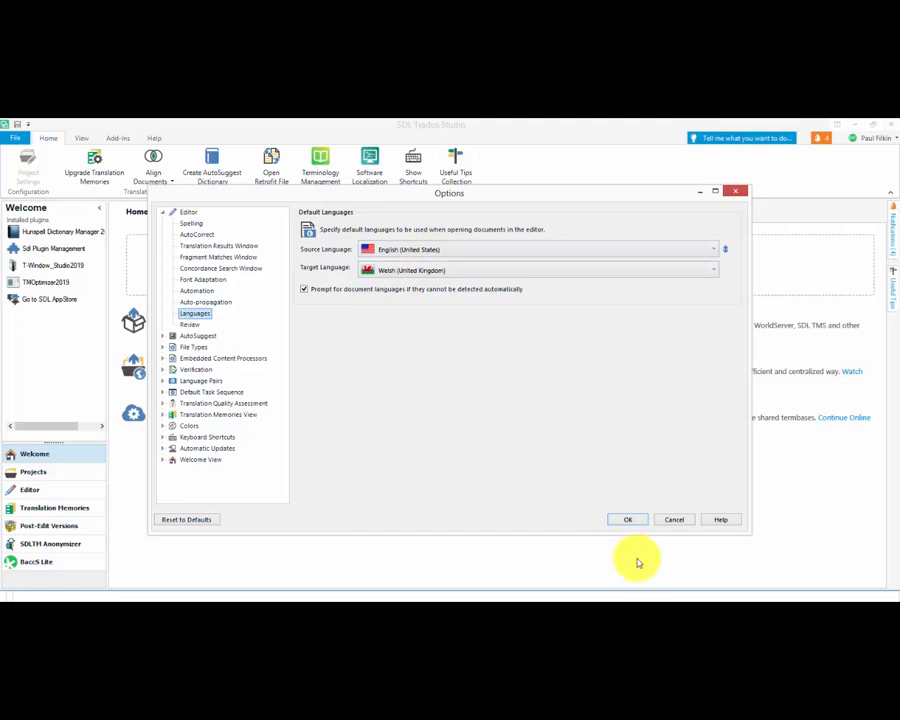
{"action": "left_click", "coordinate": [628, 520]}
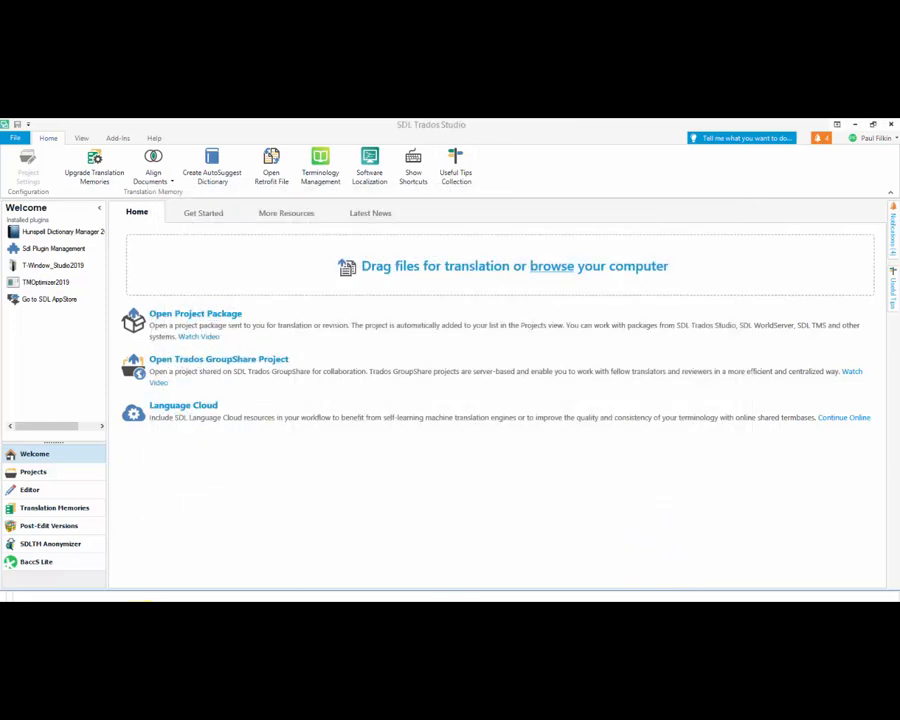
Step: Add en_single file.docx from Total Commander to the welcome screen and choose to translate it as a single document
{"action": "left_click", "coordinate": [183, 600]}
{"action": "left_click", "coordinate": [108, 311]}
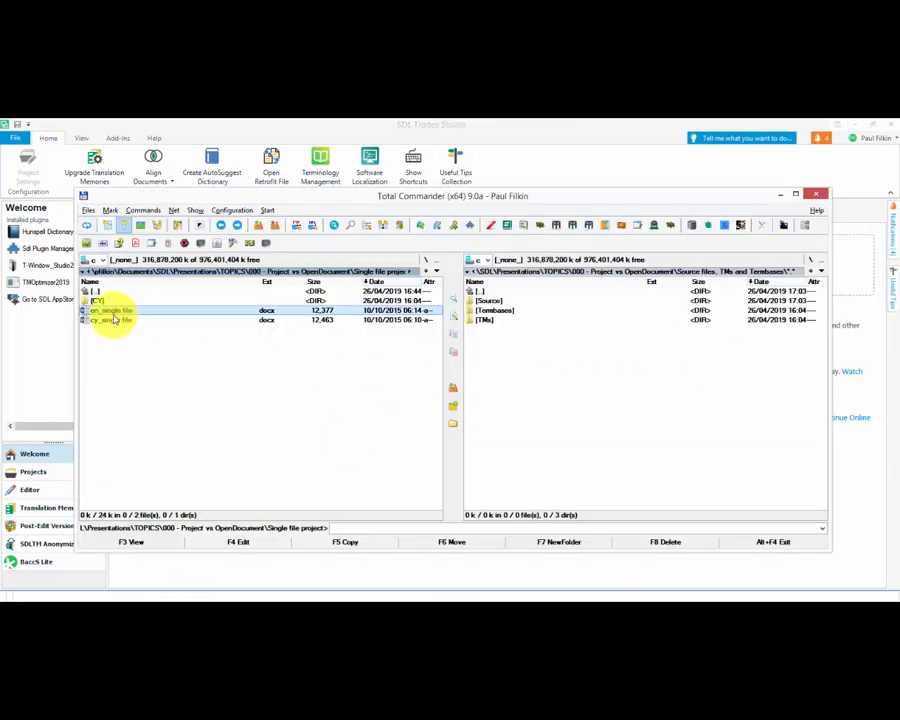
{"action": "left_click", "coordinate": [252, 596]}
{"action": "left_click_drag", "start_coordinate": [252, 596], "coordinate": [366, 289]}
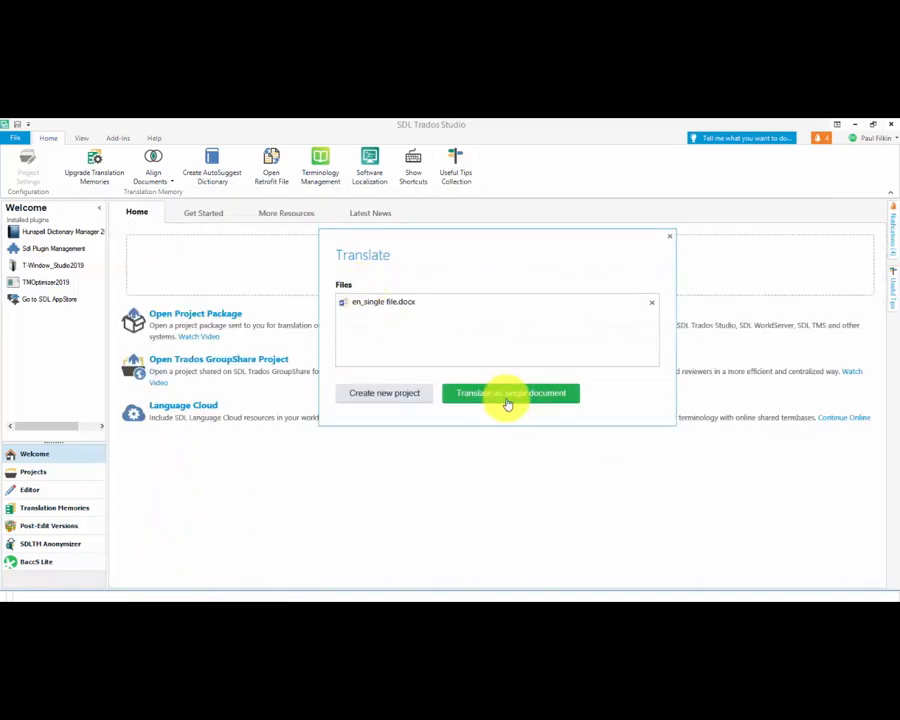
{"action": "left_click", "coordinate": [503, 394]}
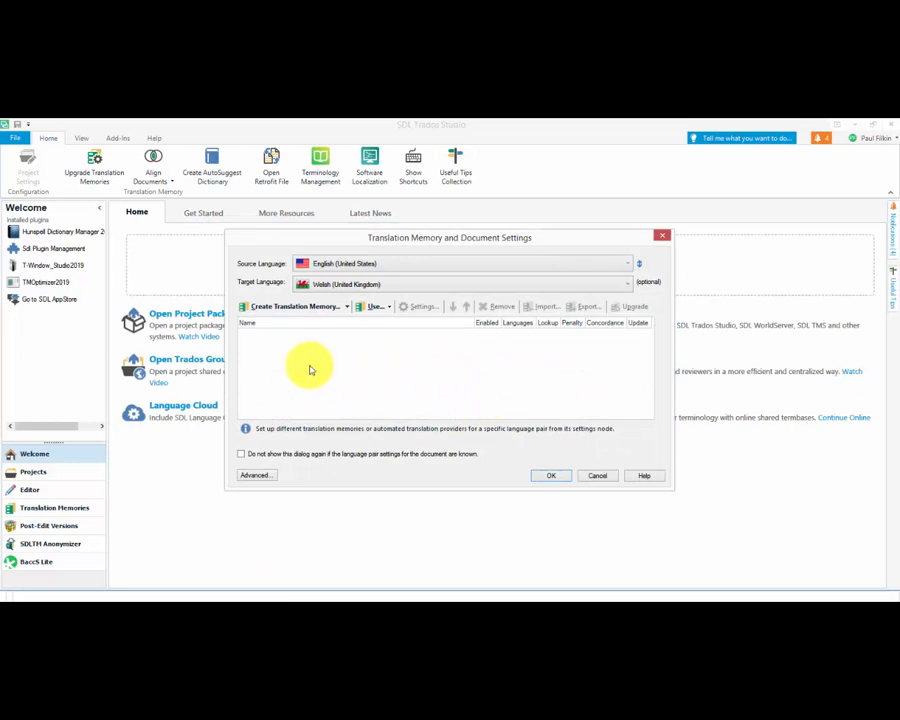
Step: Attach the file-based translation memory en(US) - cy(GB).sdltm and open the document for translation
{"action": "left_click", "coordinate": [380, 311]}
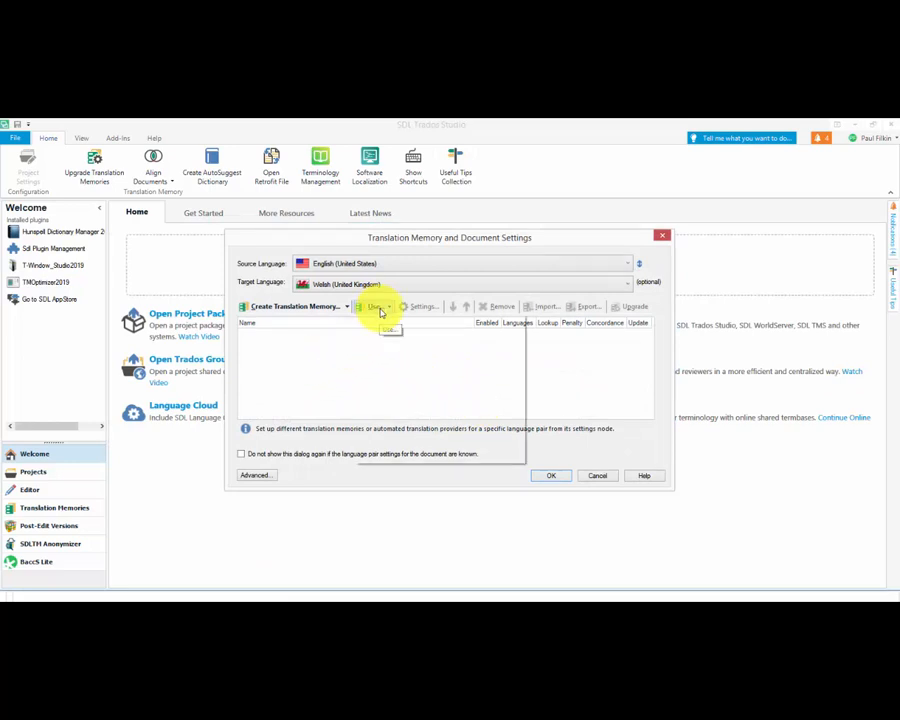
{"action": "left_click", "coordinate": [381, 326]}
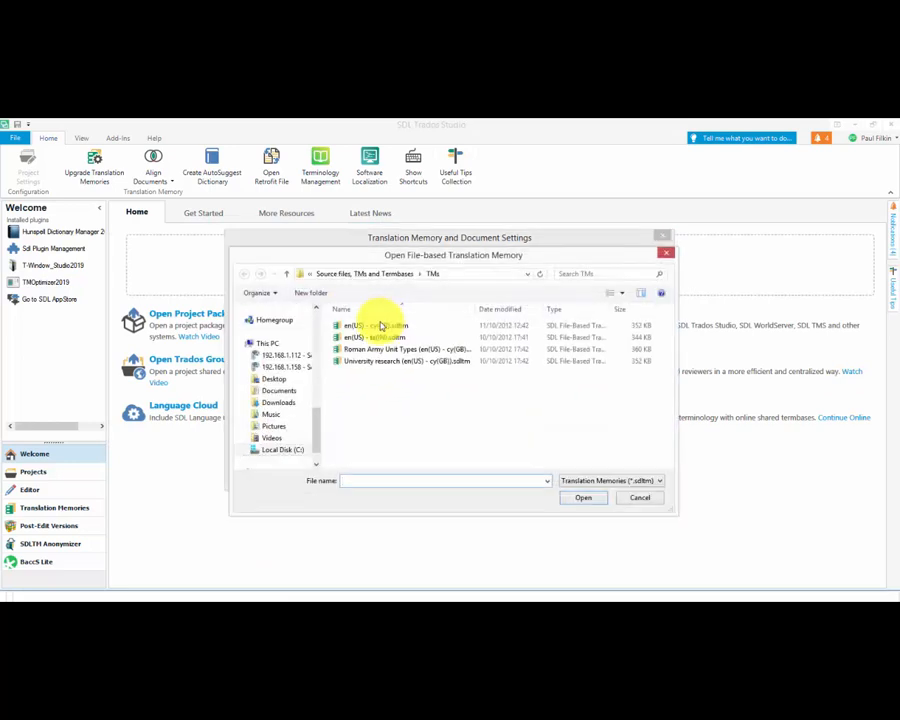
{"action": "left_click", "coordinate": [372, 327]}
{"action": "left_click", "coordinate": [586, 499]}
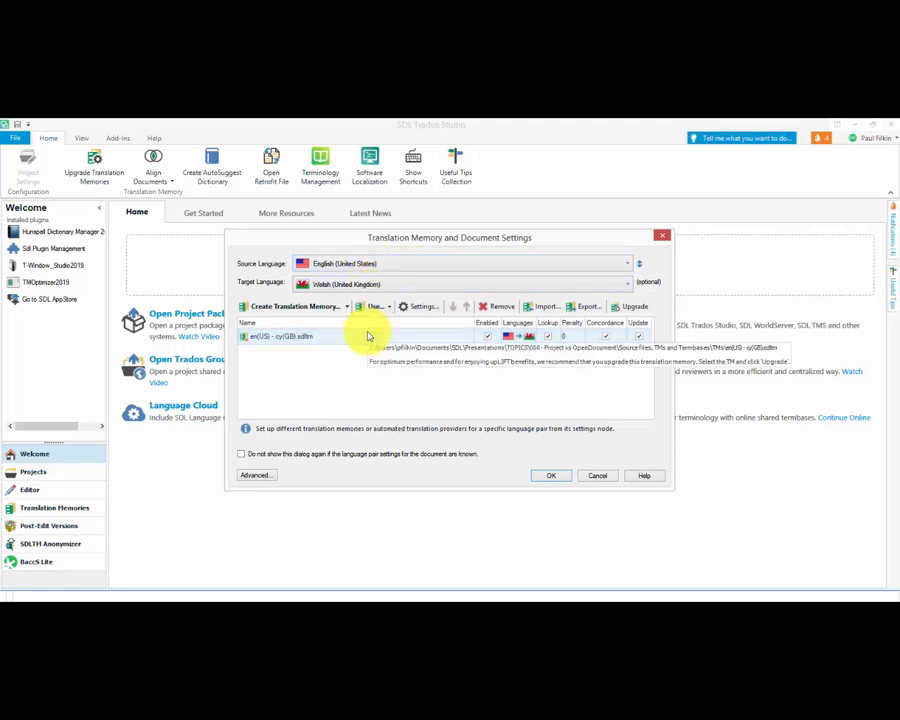
{"action": "left_click", "coordinate": [550, 476]}
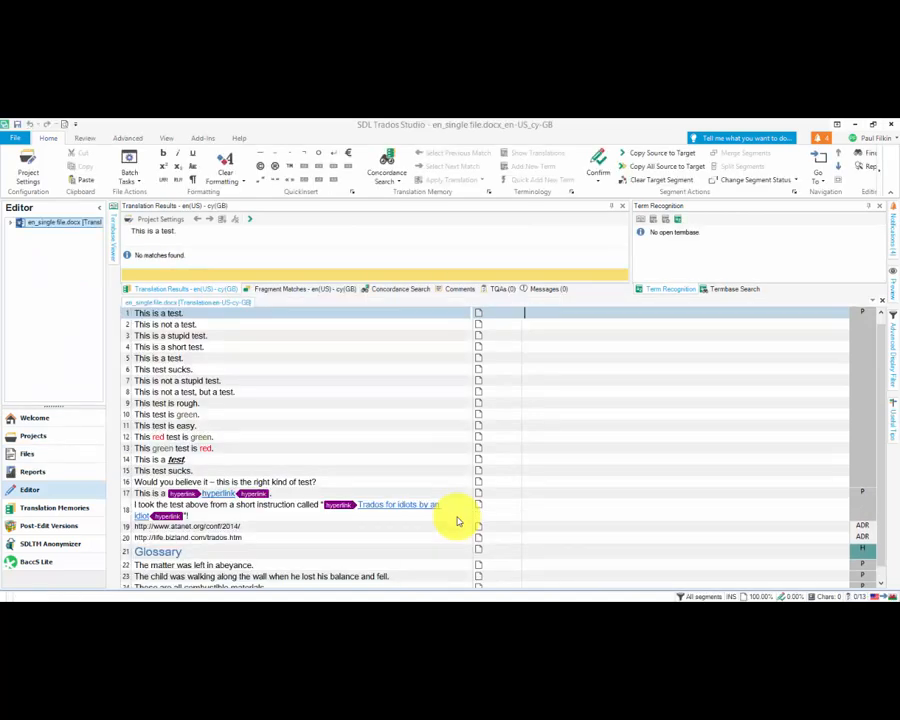
Step: Save the bilingual document as en_single file.docx_en-US_cy-GB.sdlxliff in the DropFiles folder and close it
{"action": "key", "text": "ctrl+s"}
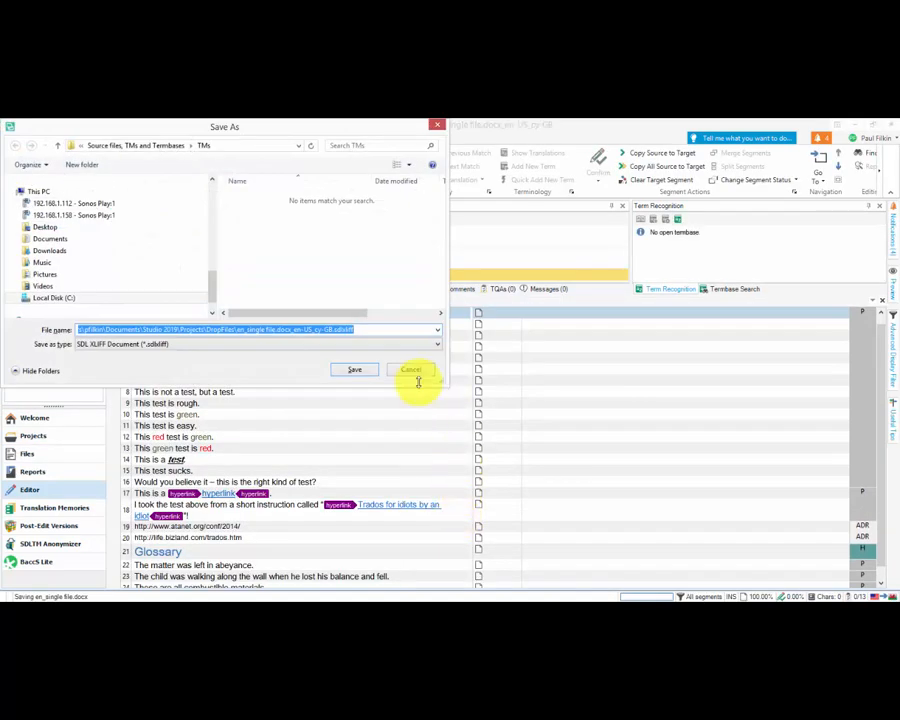
{"action": "left_click", "coordinate": [364, 370]}
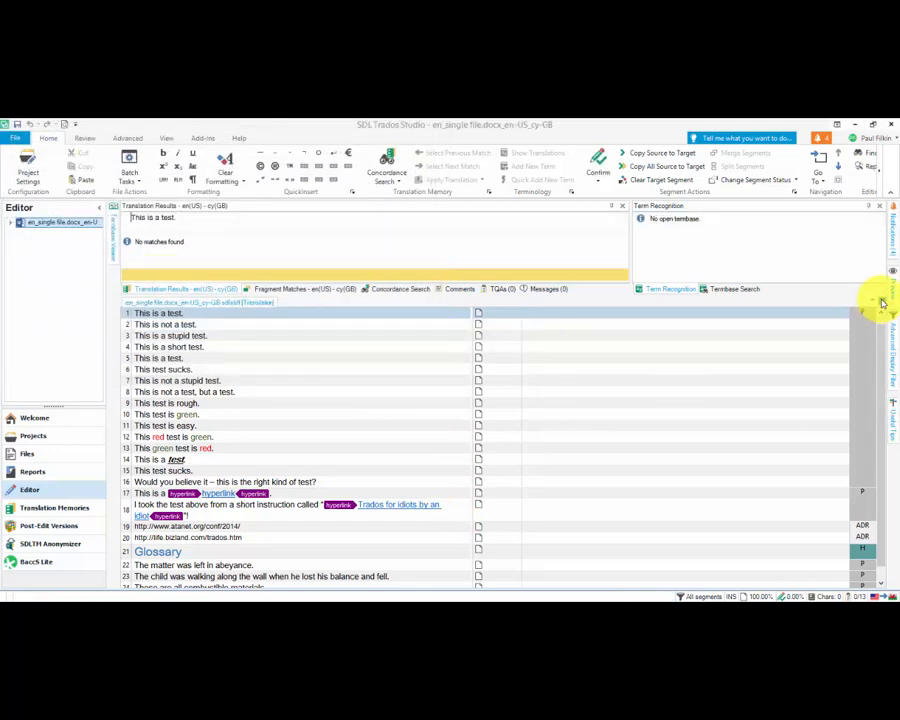
{"action": "left_click", "coordinate": [881, 302]}
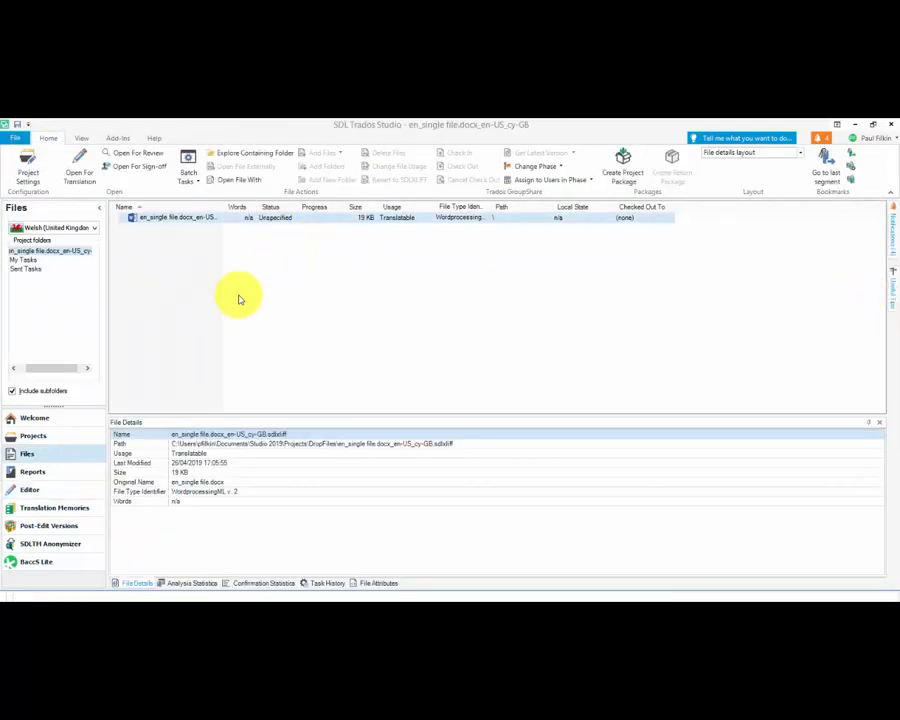
Step: Select the single file project in the projects list and sort the list by project type
{"action": "left_click", "coordinate": [34, 436]}
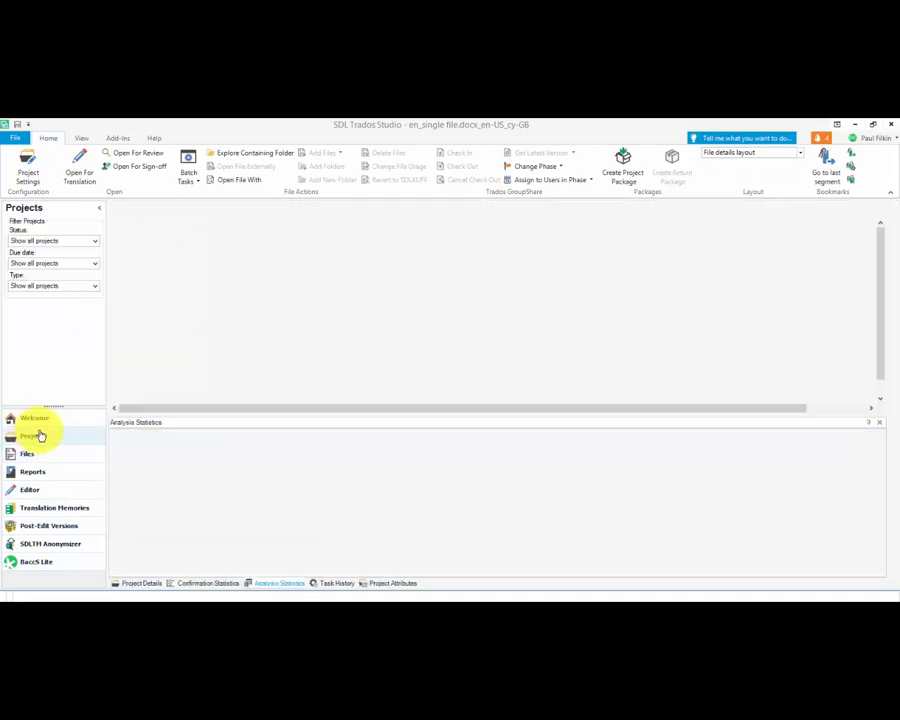
{"action": "scroll", "coordinate": [256, 352], "scroll_direction": "down", "scroll_amount": 1}
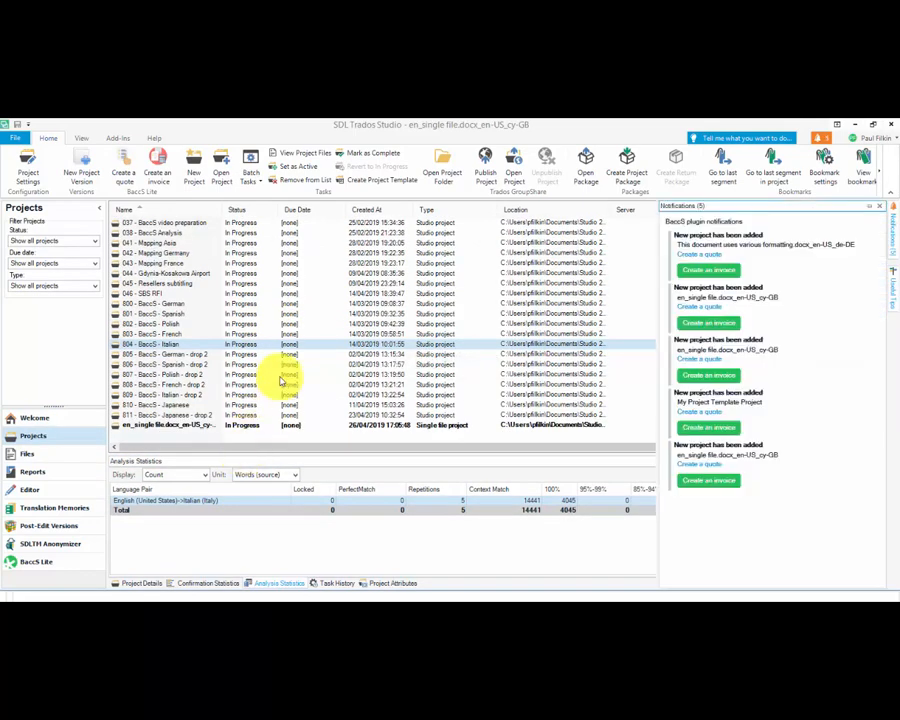
{"action": "left_click", "coordinate": [142, 424]}
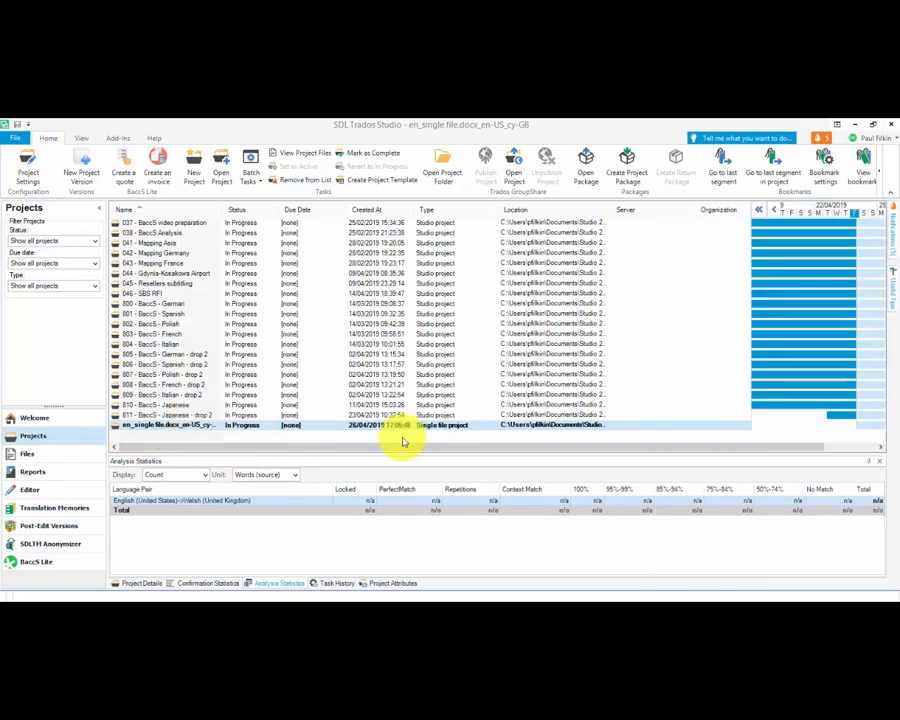
{"action": "left_click", "coordinate": [428, 209]}
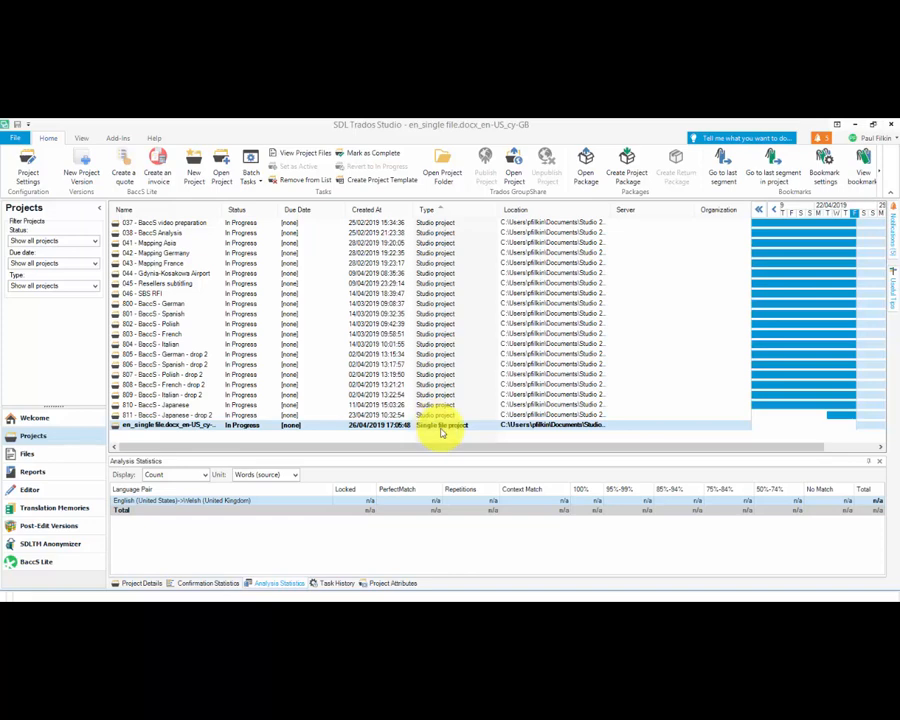
Step: Examine the project and bilingual files in the folder containing the single file project's document, then close the folder
{"action": "left_click", "coordinate": [28, 456]}
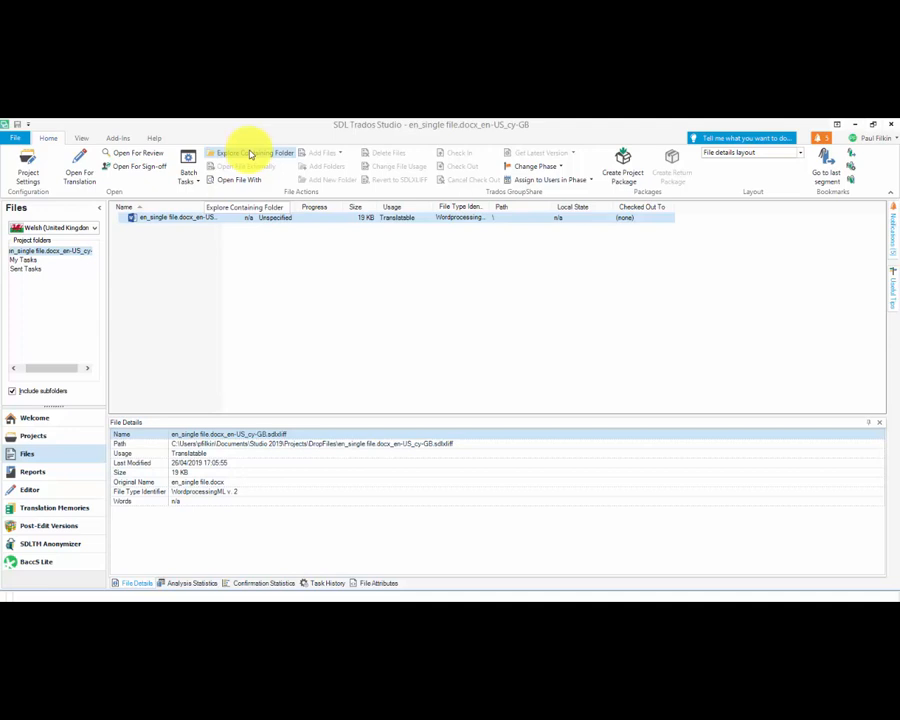
{"action": "left_click", "coordinate": [252, 155]}
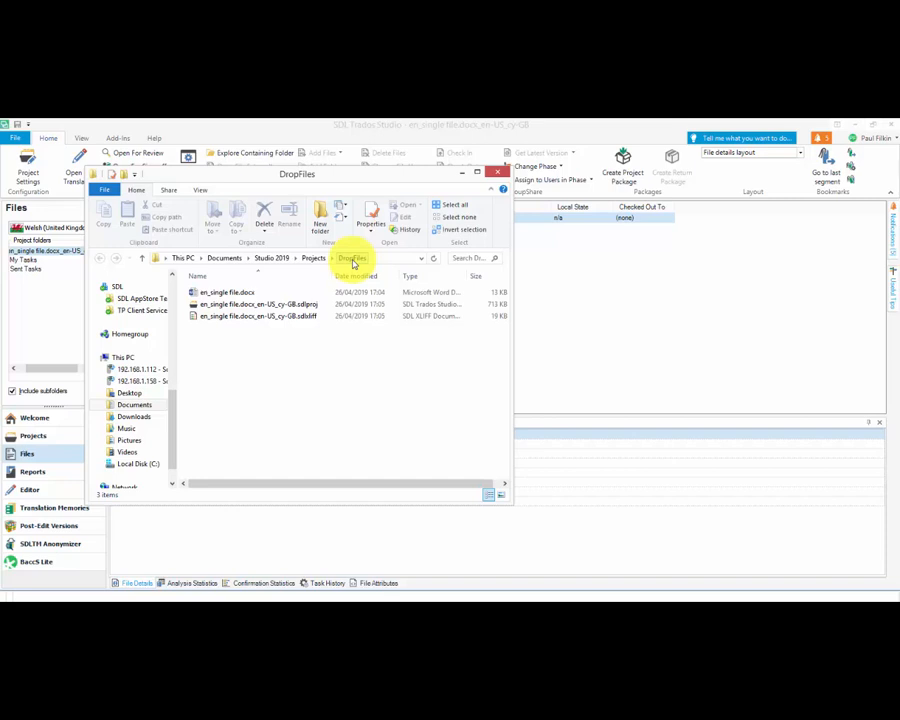
{"action": "left_click", "coordinate": [236, 304]}
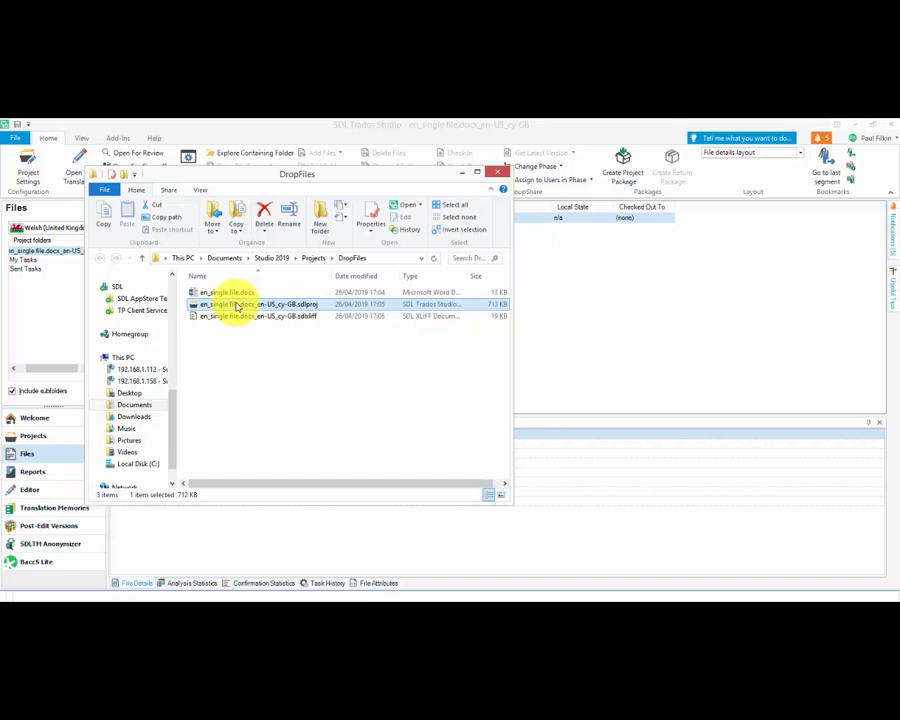
{"action": "left_click", "coordinate": [239, 316]}
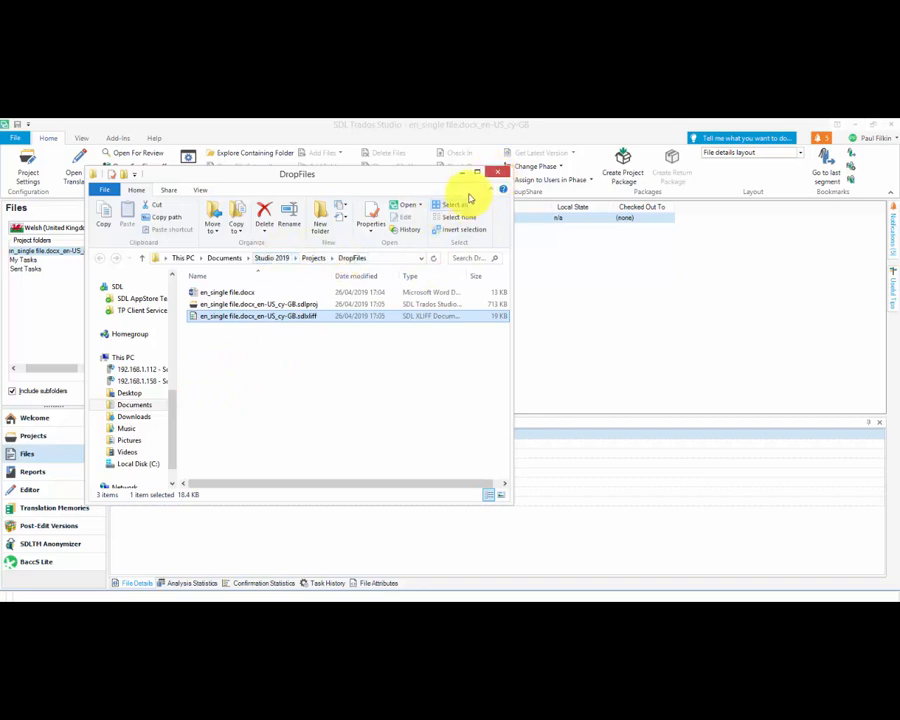
{"action": "left_click", "coordinate": [497, 172]}
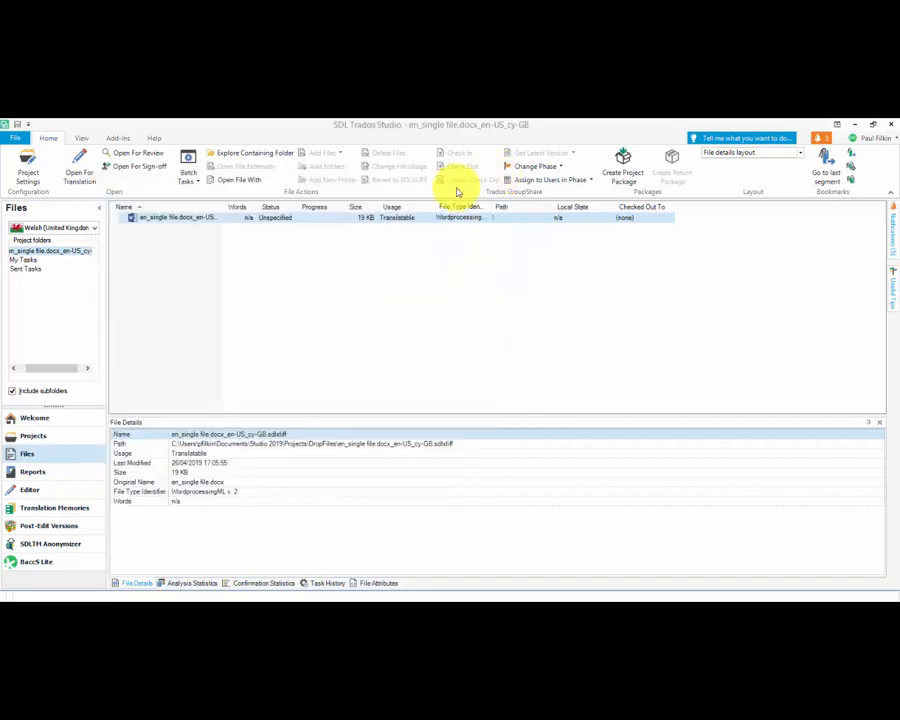
Step: Remove the en_single file.docx single file project from the projects list
{"action": "left_click", "coordinate": [40, 435]}
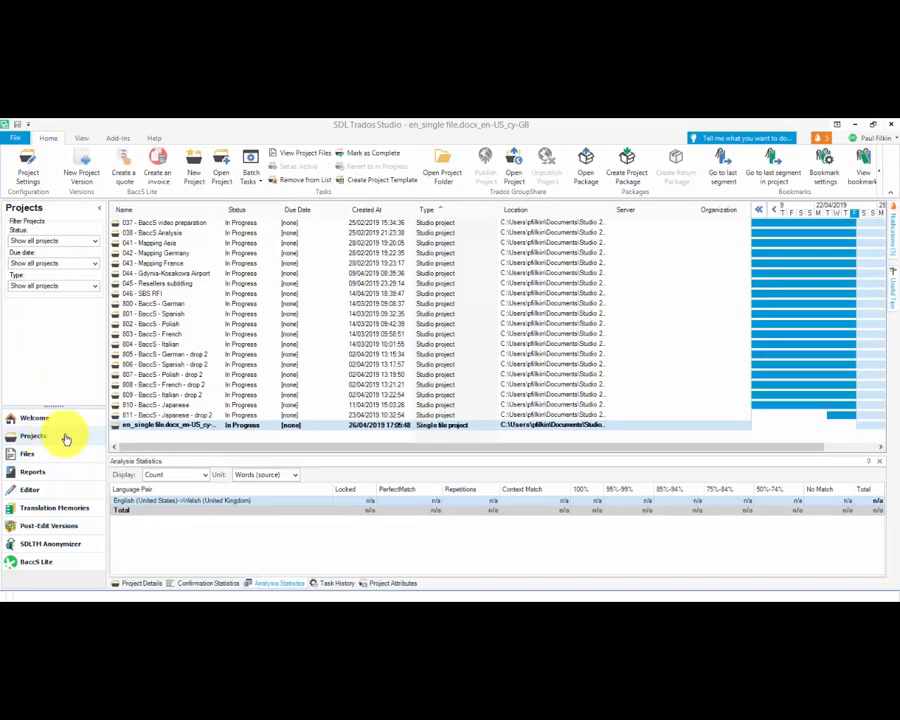
{"action": "right_click", "coordinate": [145, 426]}
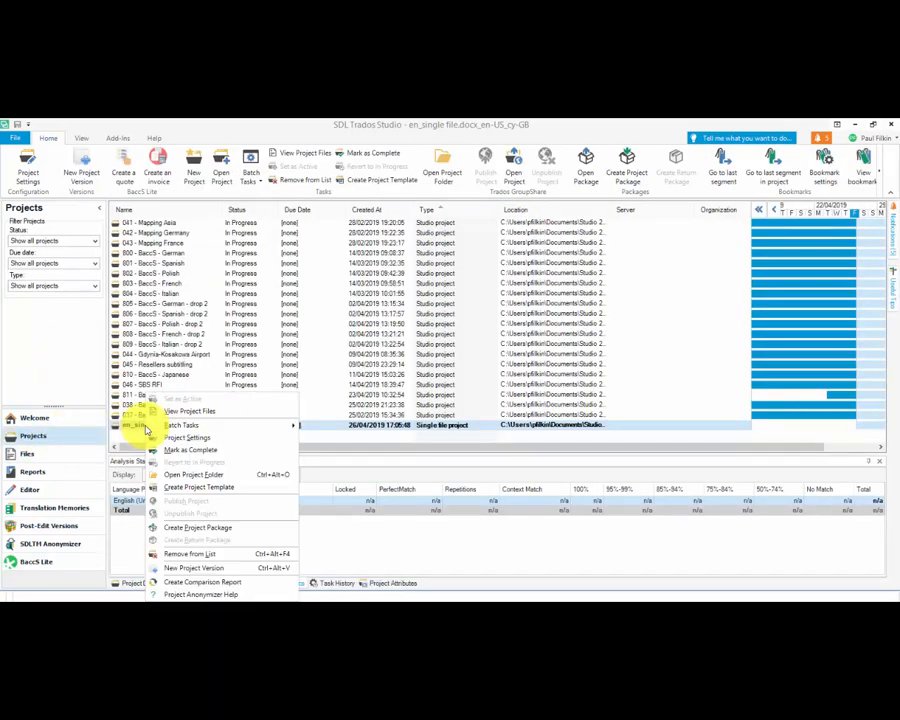
{"action": "left_click", "coordinate": [191, 553]}
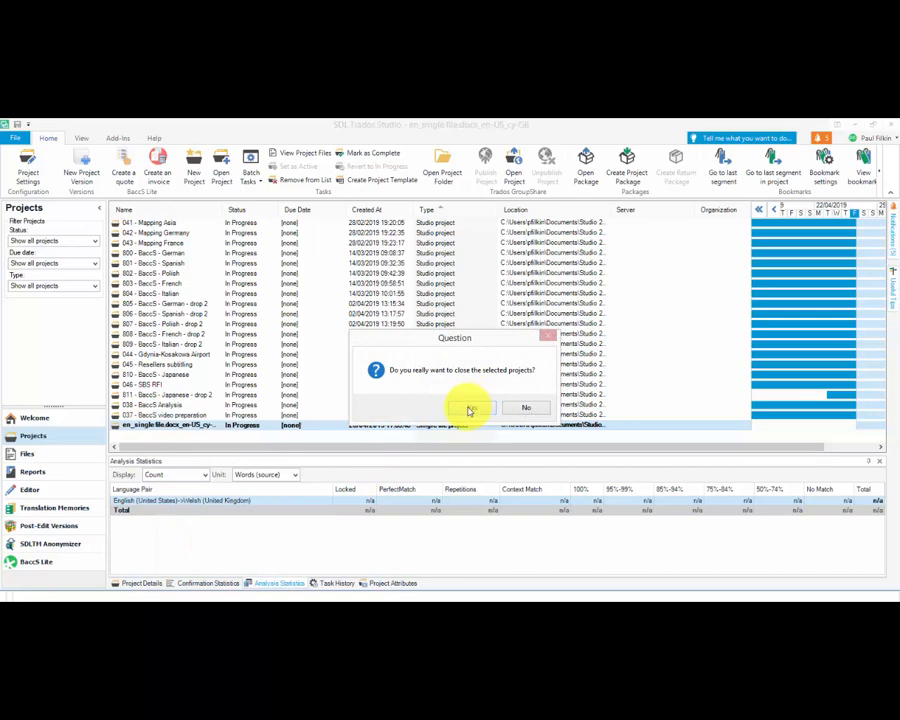
{"action": "left_click", "coordinate": [469, 408]}
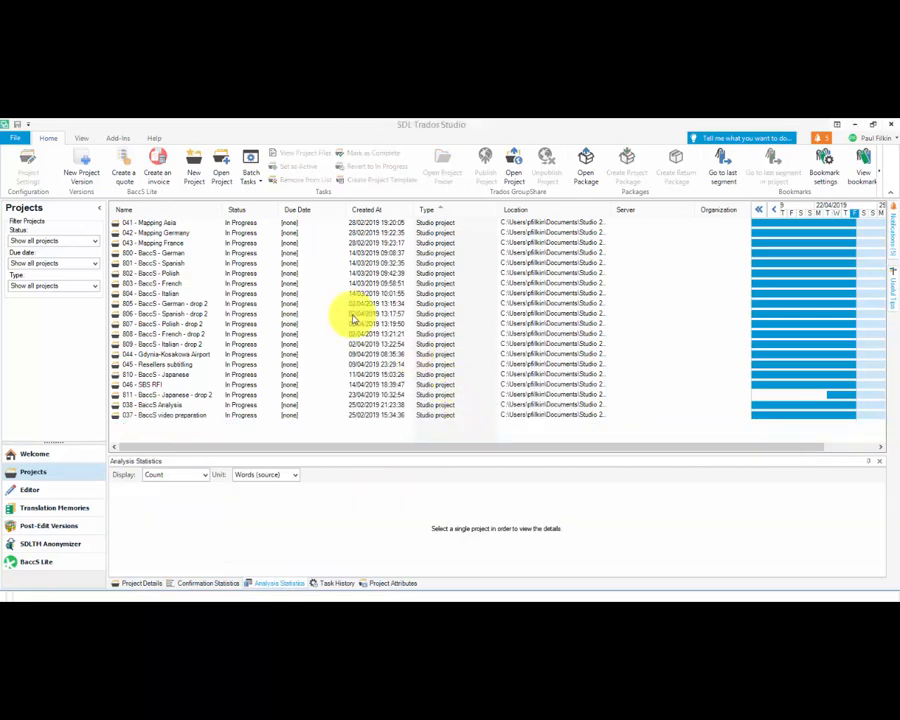
Step: Choose cy_single file.docx from the Single file project folder for translation as a single document
{"action": "left_click", "coordinate": [18, 138]}
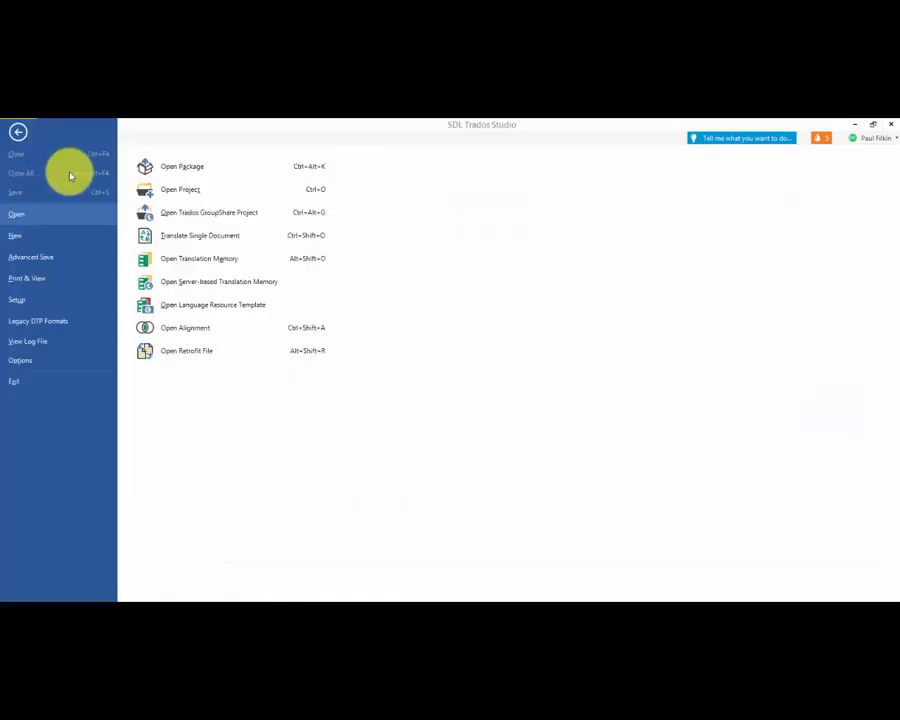
{"action": "left_click", "coordinate": [201, 238]}
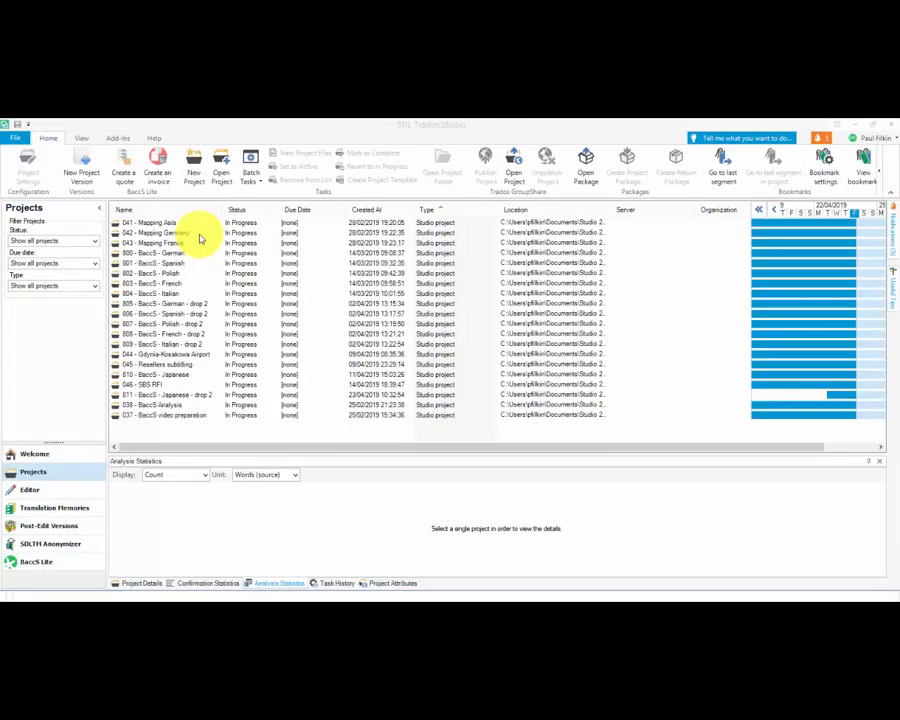
{"action": "left_click", "coordinate": [152, 209]}
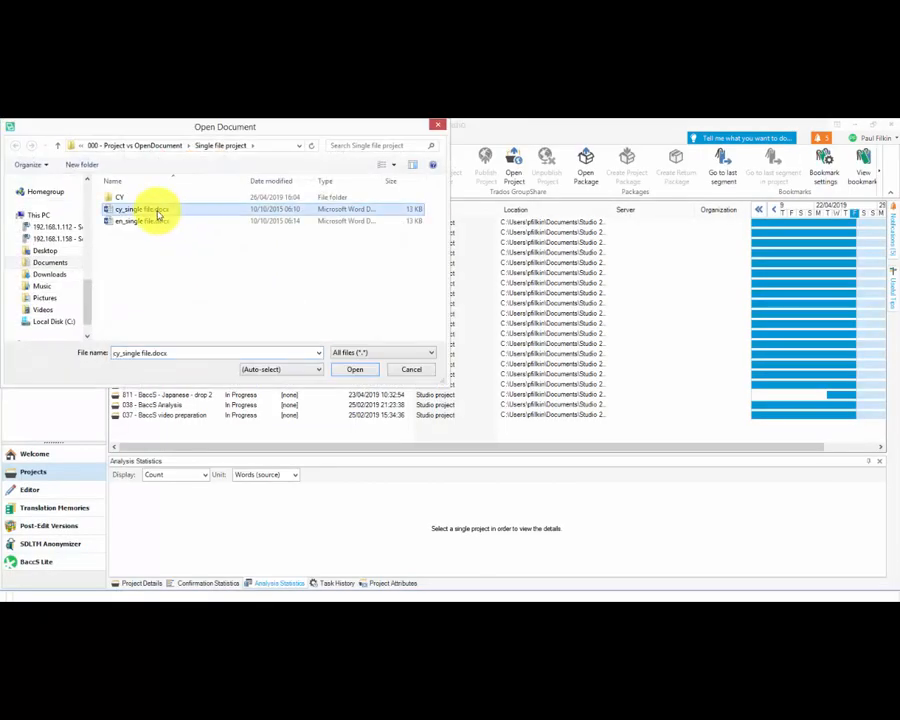
{"action": "left_click", "coordinate": [356, 370]}
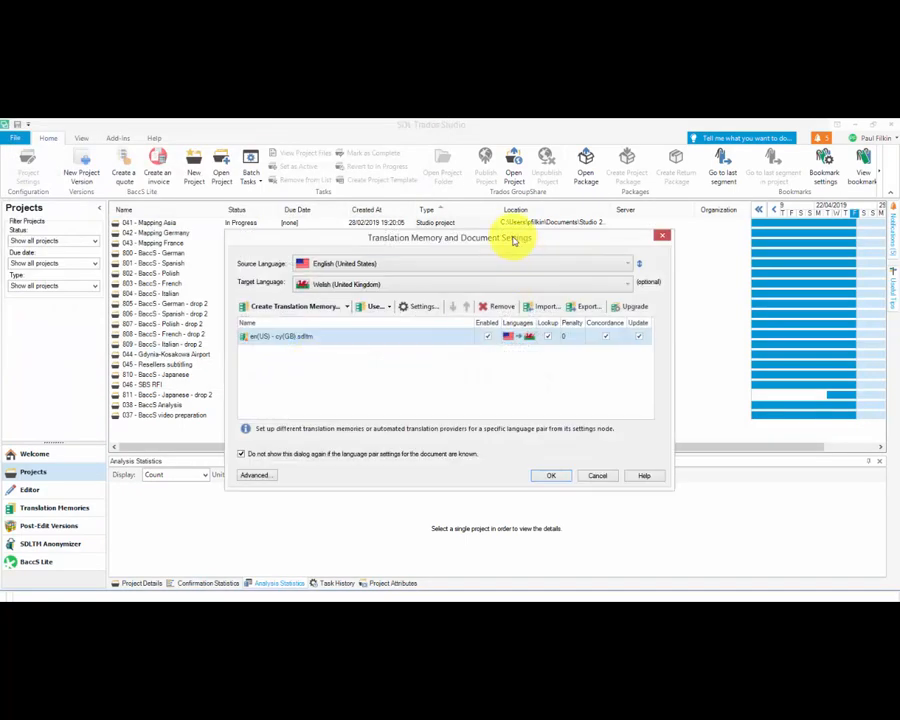
Step: Add the file-based translation memory Roman Army Unit Types (en(US) - cy(GB)).sdltm to the document settings and open the document for translation
{"action": "left_click_drag", "start_coordinate": [516, 240], "coordinate": [466, 222]}
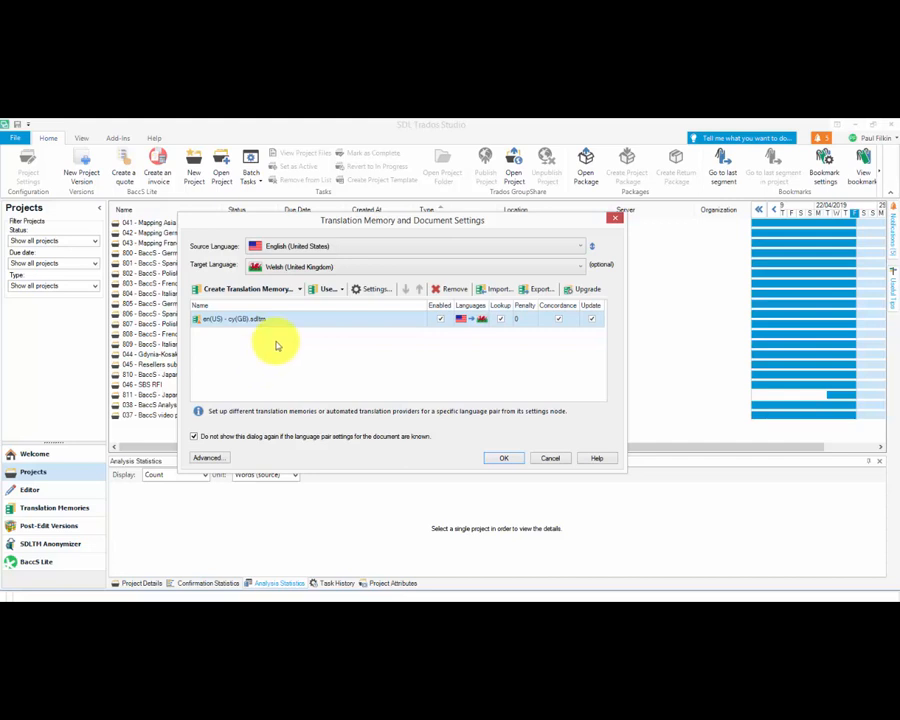
{"action": "left_click", "coordinate": [322, 290]}
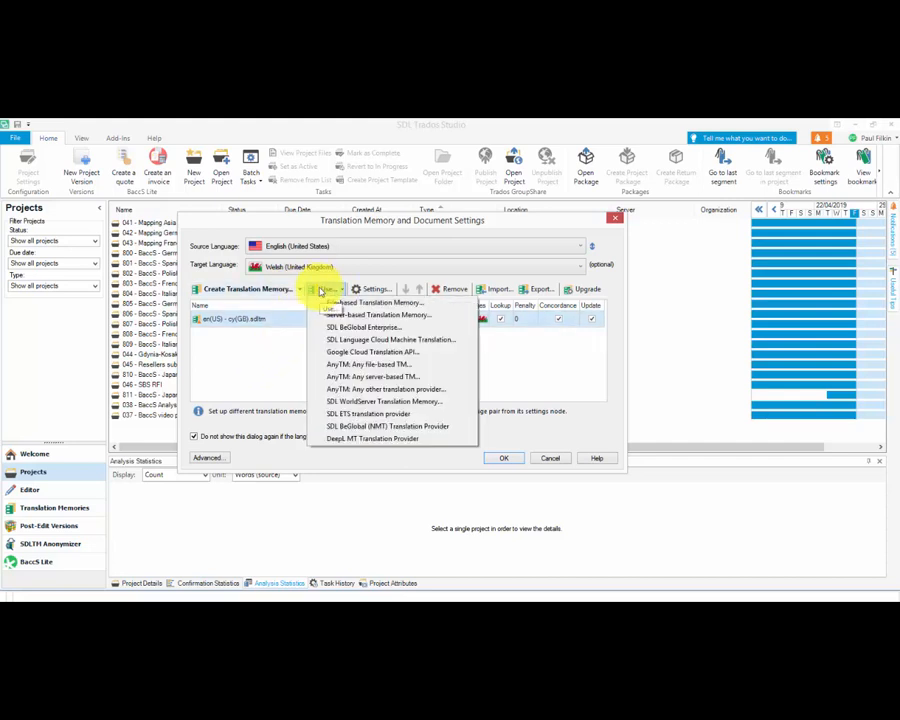
{"action": "left_click", "coordinate": [321, 301]}
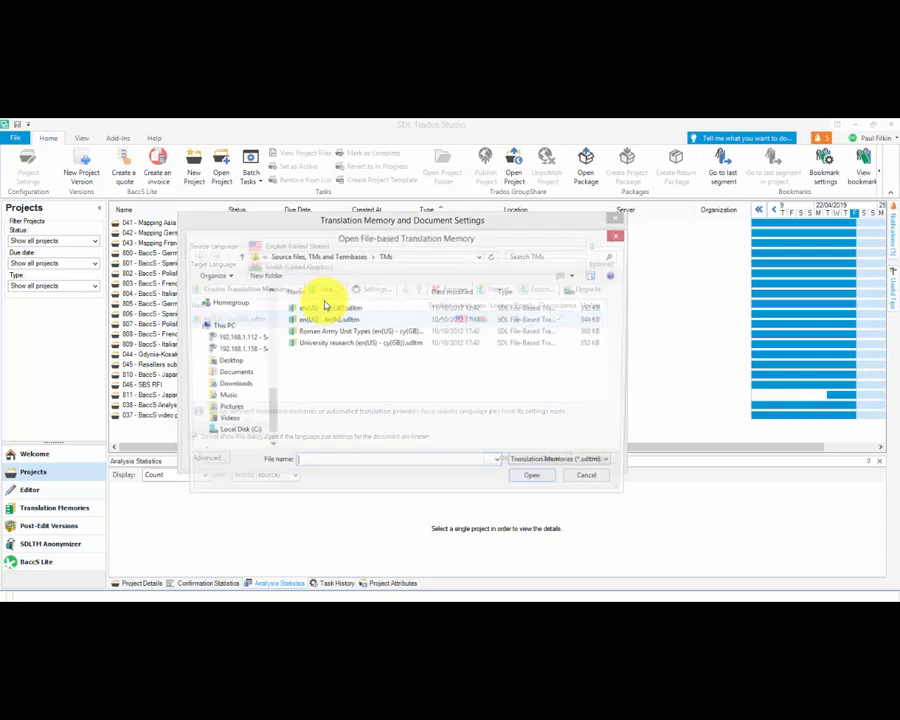
{"action": "left_click", "coordinate": [315, 331]}
{"action": "left_click", "coordinate": [530, 481]}
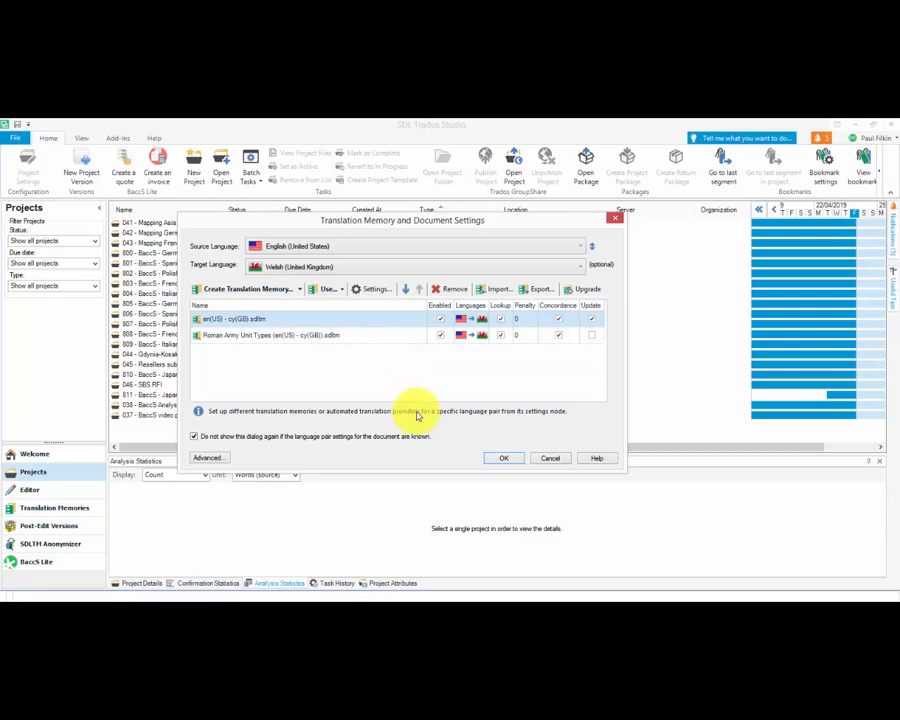
{"action": "left_click", "coordinate": [494, 460]}
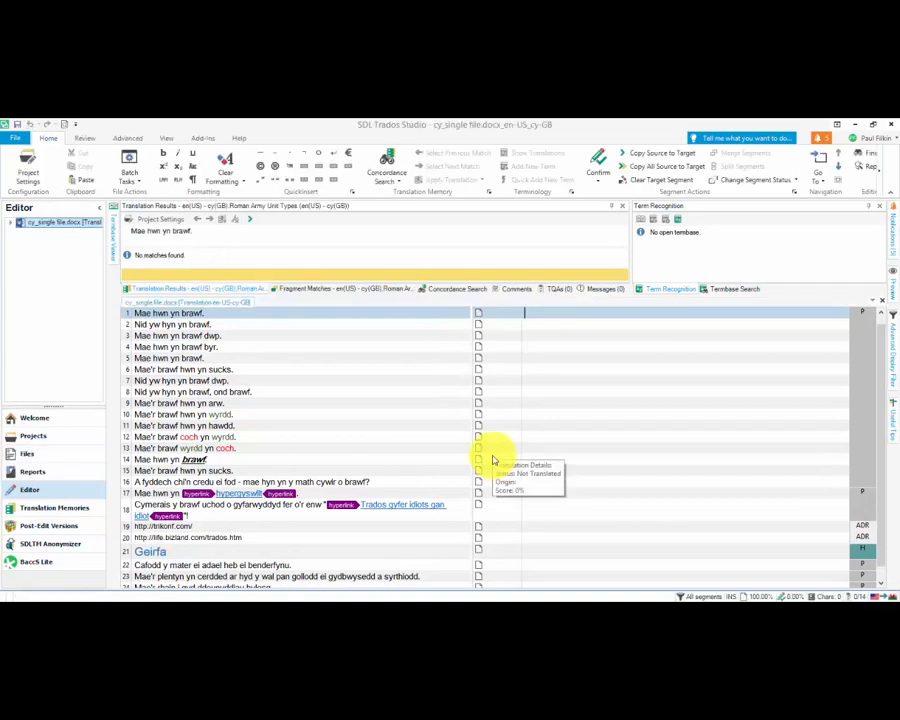
Step: Save the bilingual document as cy_single file.docx_en-US_cy-GB.sdlxliff in the Single file project folder and show the project's files
{"action": "key", "text": "ctrl+s"}
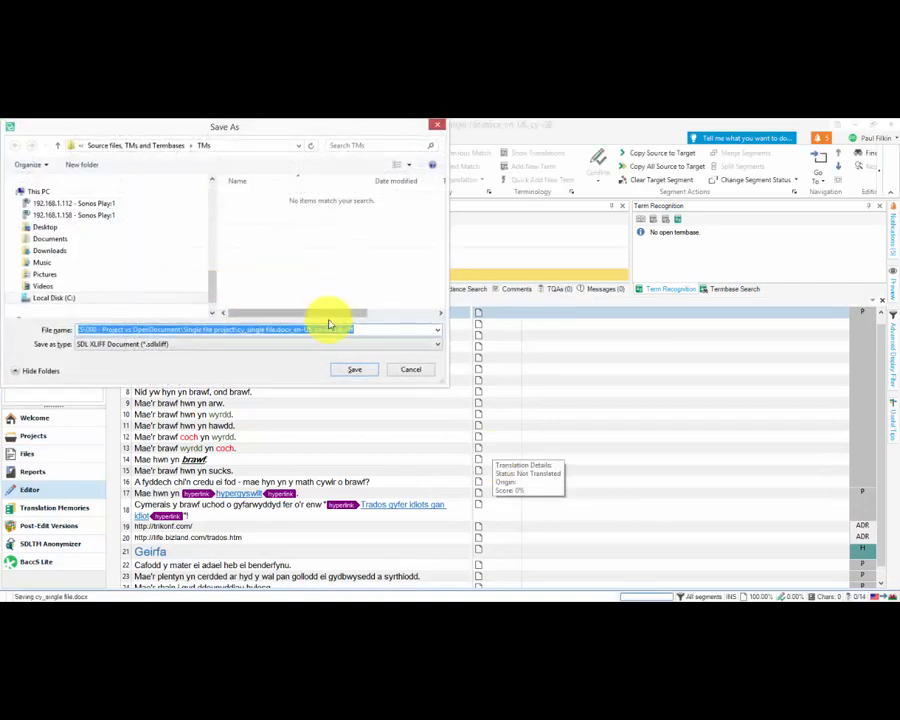
{"action": "left_click", "coordinate": [368, 368]}
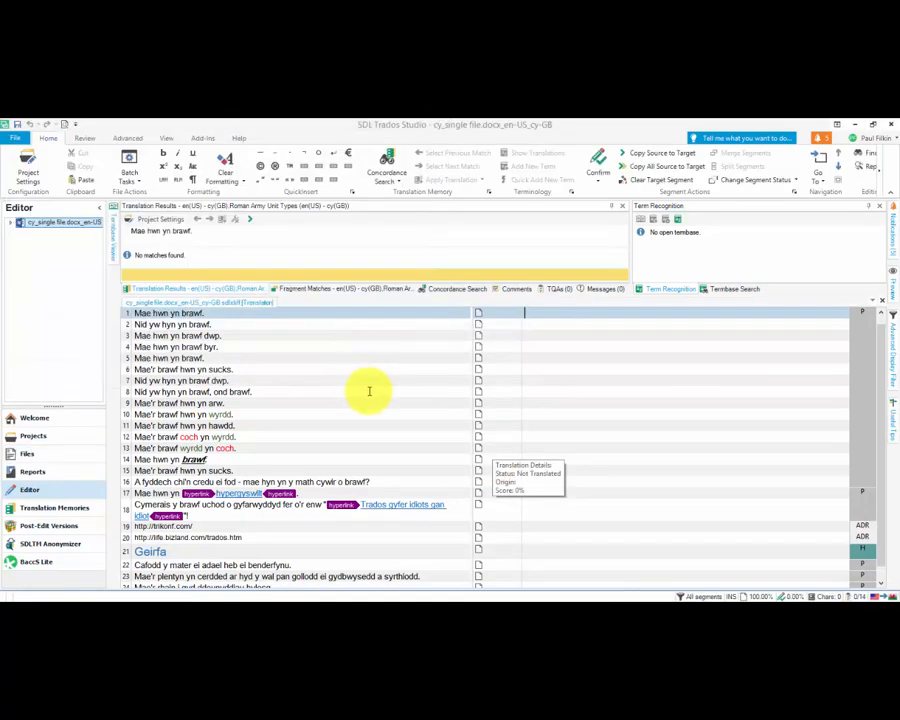
{"action": "left_click", "coordinate": [52, 459]}
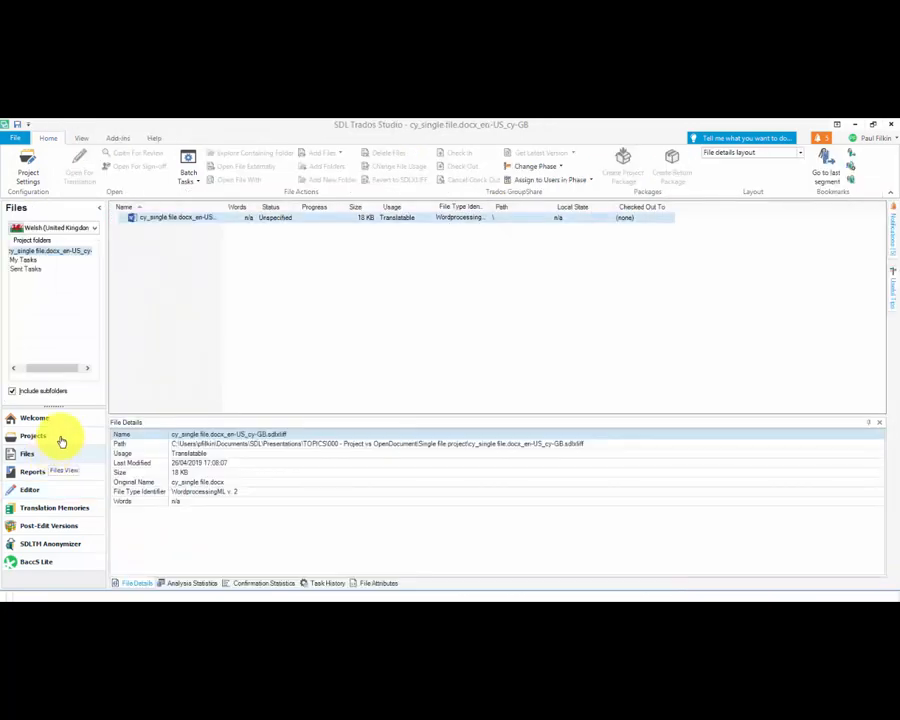
Step: Examine the sdlproj, sdlxliff and source files in the document's containing folder and in Total Commander, then close the containing folder
{"action": "left_click", "coordinate": [240, 155]}
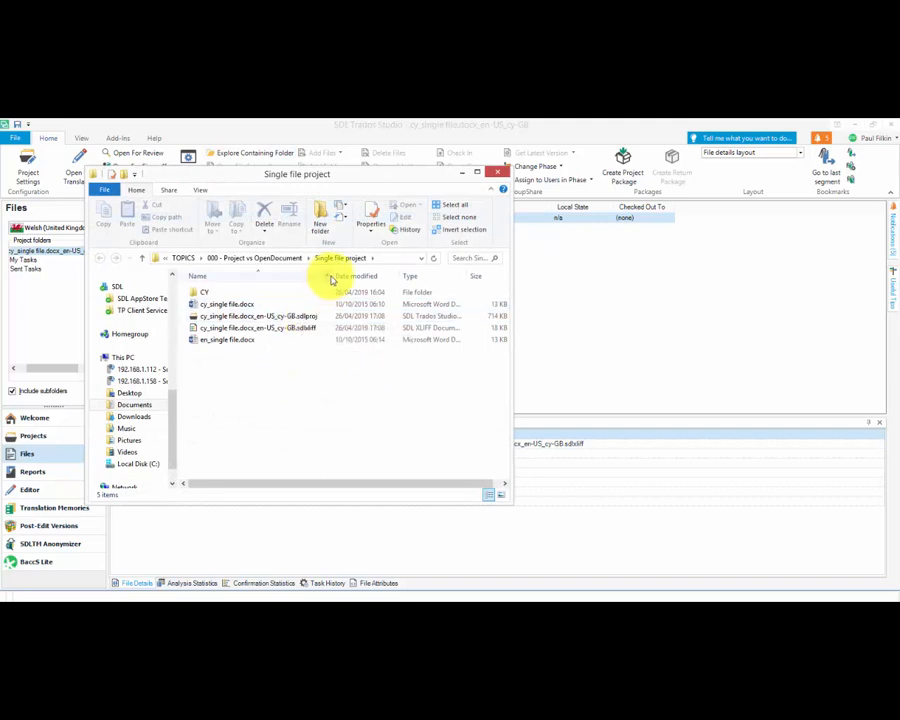
{"action": "left_click", "coordinate": [238, 318]}
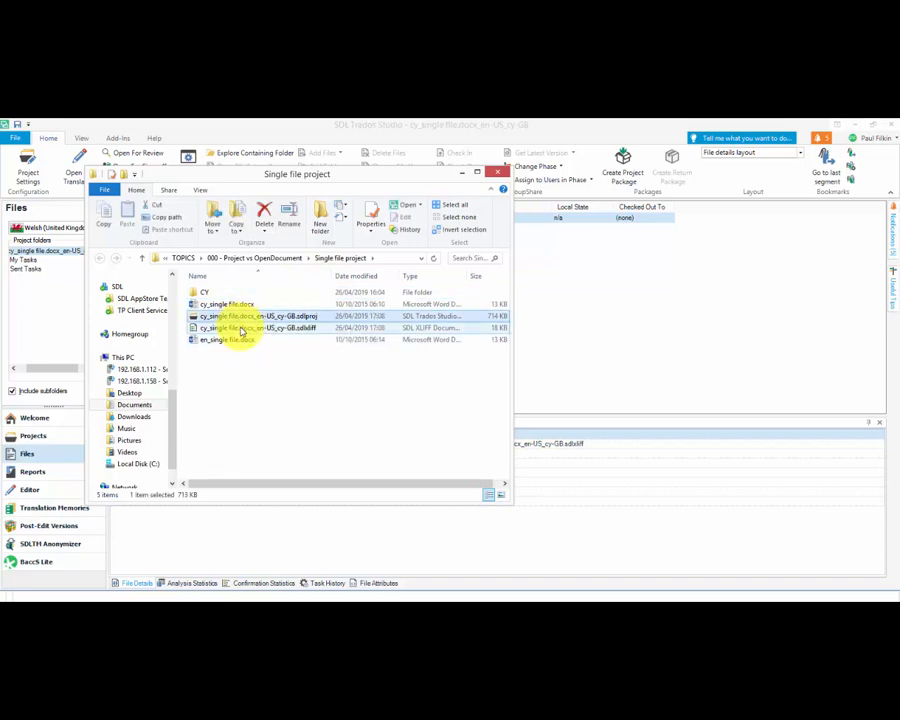
{"action": "left_click", "coordinate": [240, 330], "text": "ctrl"}
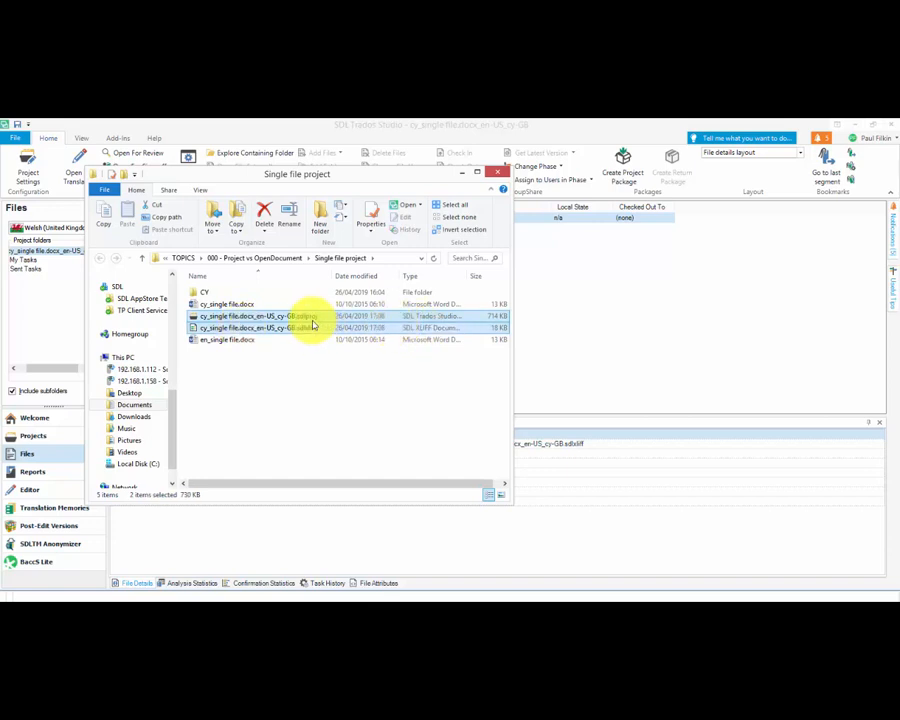
{"action": "left_click", "coordinate": [240, 340]}
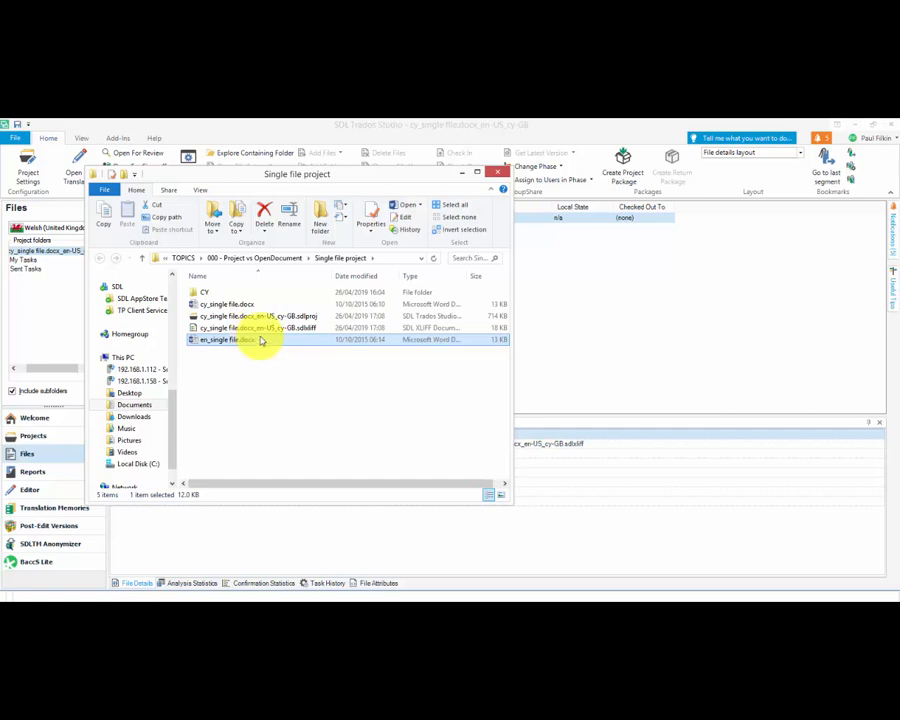
{"action": "left_click", "coordinate": [194, 612]}
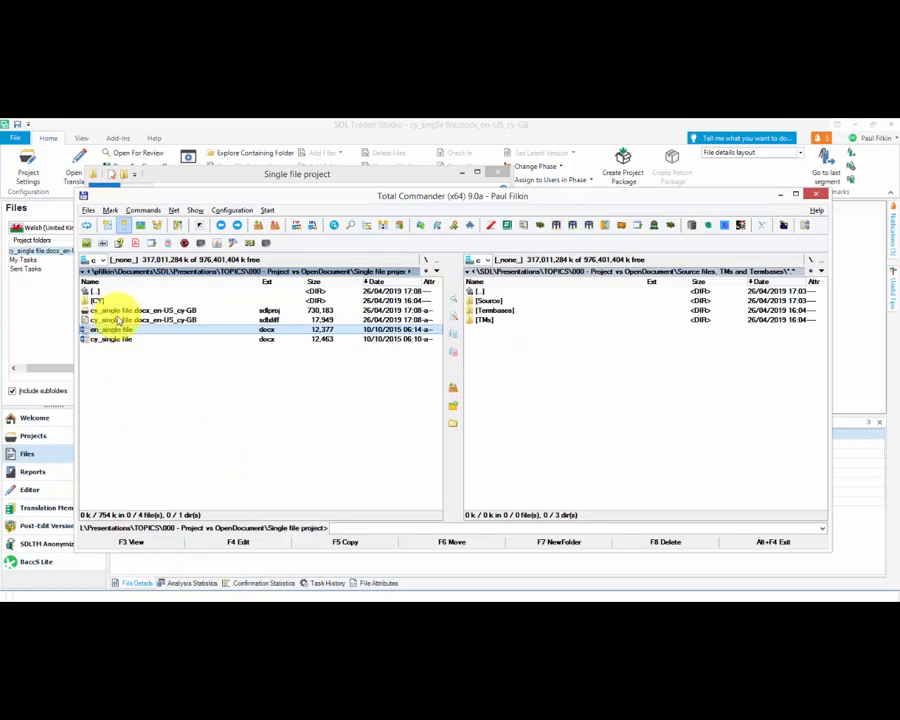
{"action": "key", "text": "alt+Tab"}
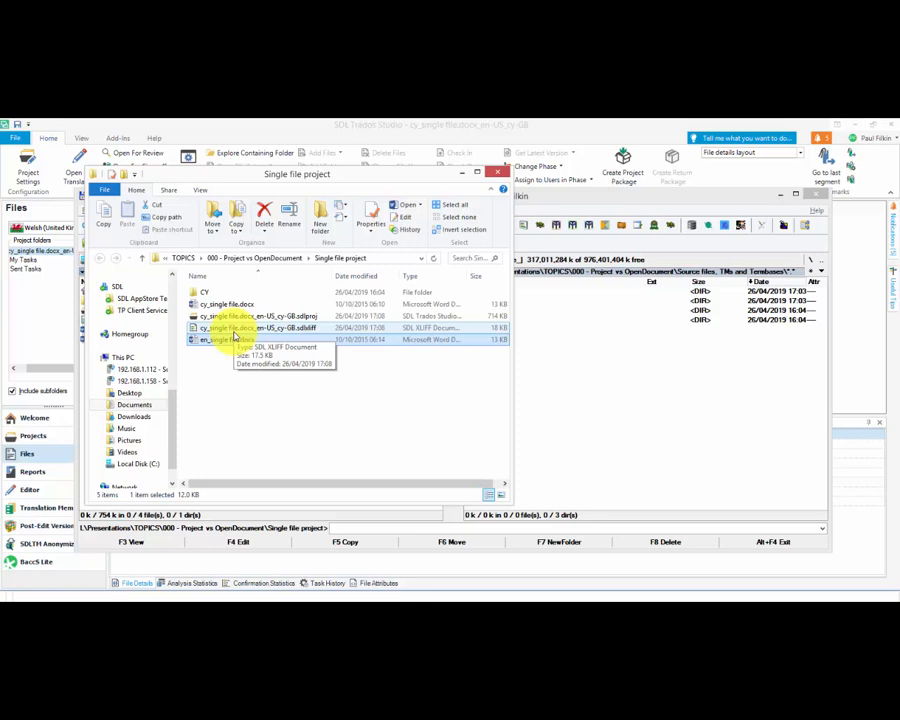
{"action": "left_click", "coordinate": [500, 176]}
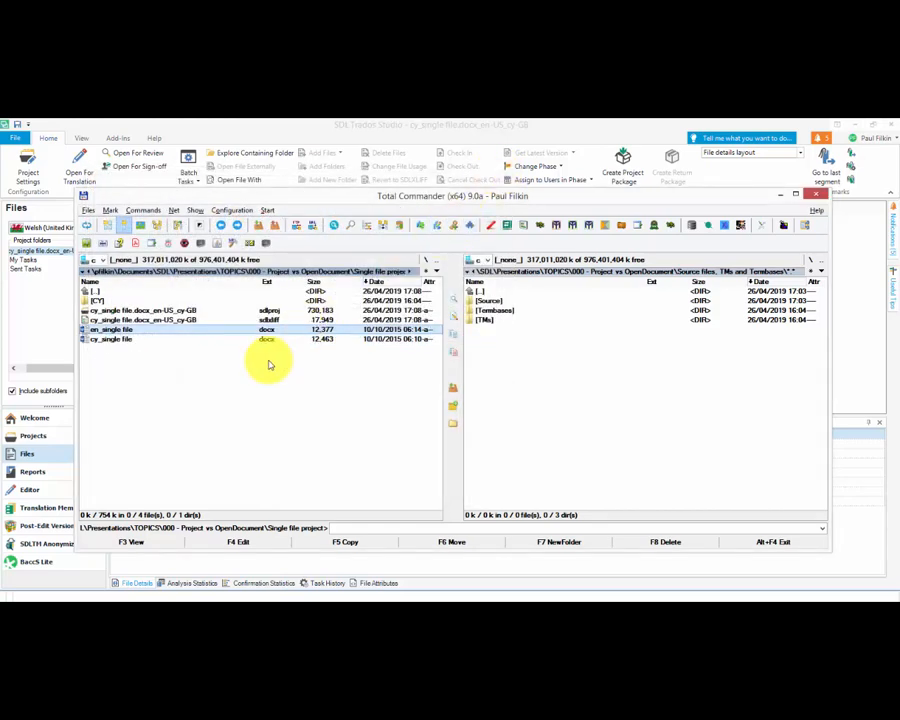
Step: Examine the contents of the Source, Termbases and TMs folders inside Source files, TMs and Termbases
{"action": "double_click", "coordinate": [94, 291]}
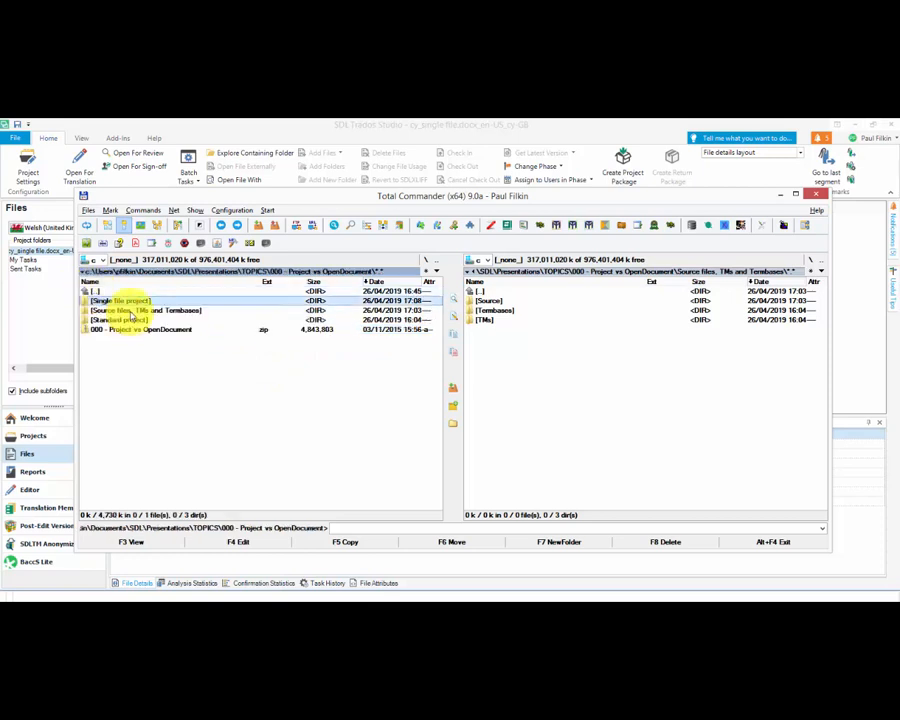
{"action": "double_click", "coordinate": [124, 310]}
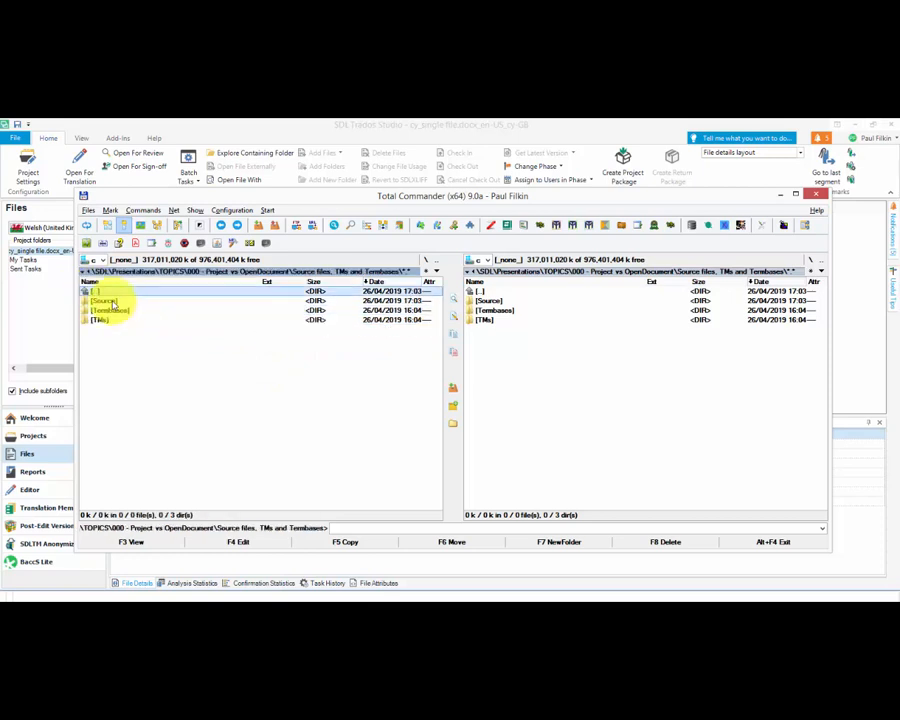
{"action": "left_click", "coordinate": [490, 300]}
{"action": "double_click", "coordinate": [490, 300]}
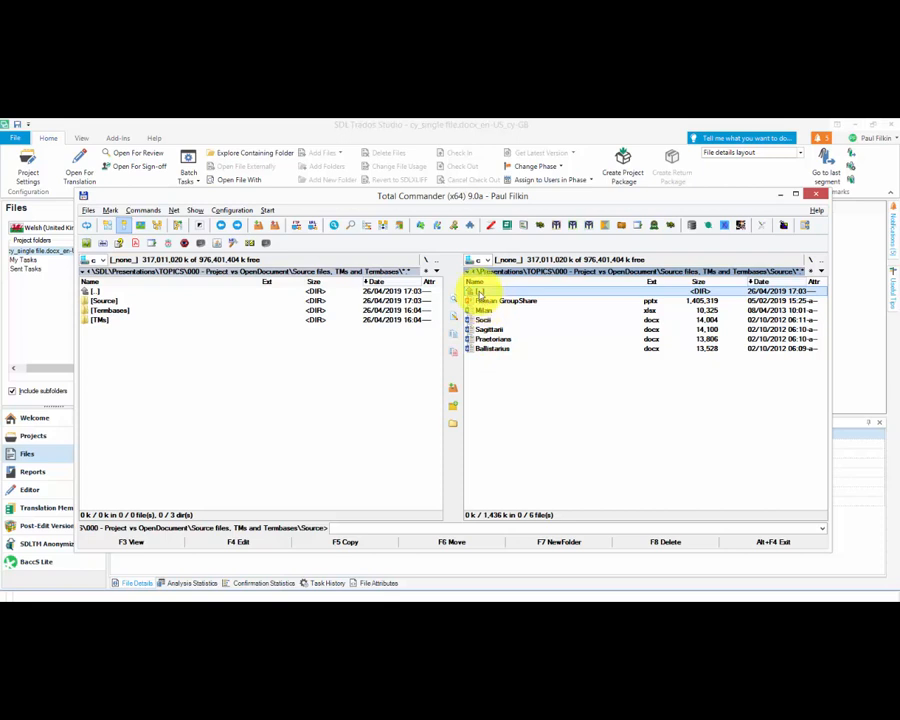
{"action": "double_click", "coordinate": [480, 291]}
{"action": "double_click", "coordinate": [482, 310]}
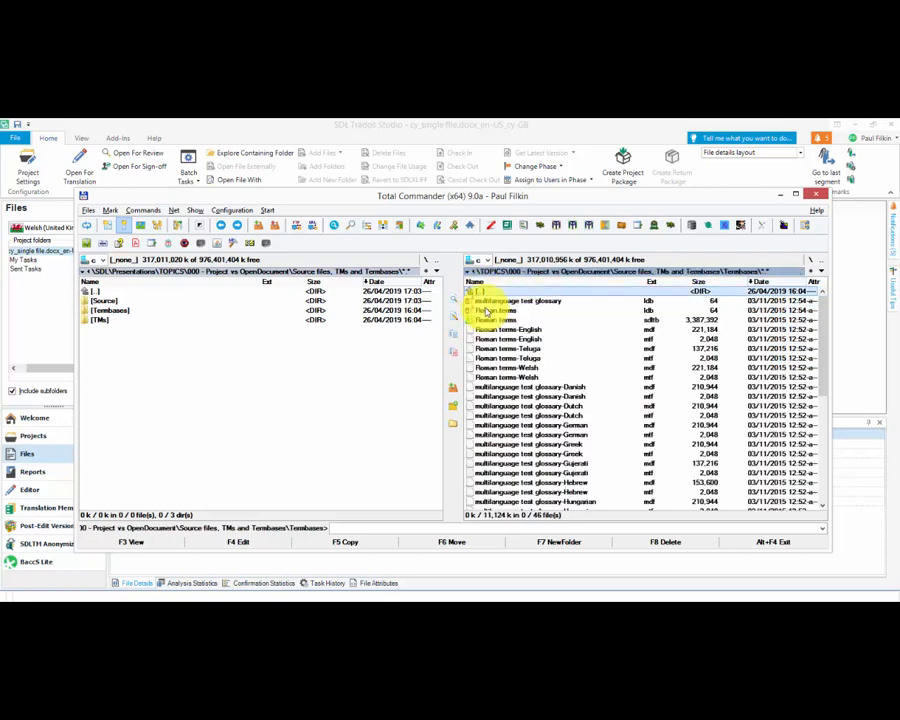
{"action": "double_click", "coordinate": [481, 291]}
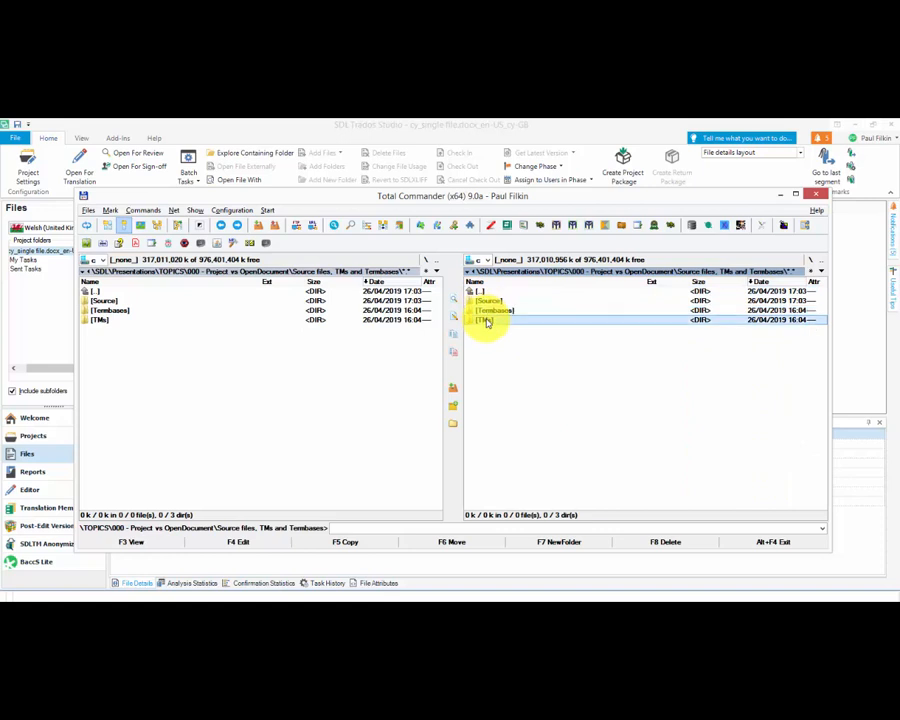
{"action": "double_click", "coordinate": [482, 319]}
{"action": "double_click", "coordinate": [481, 291]}
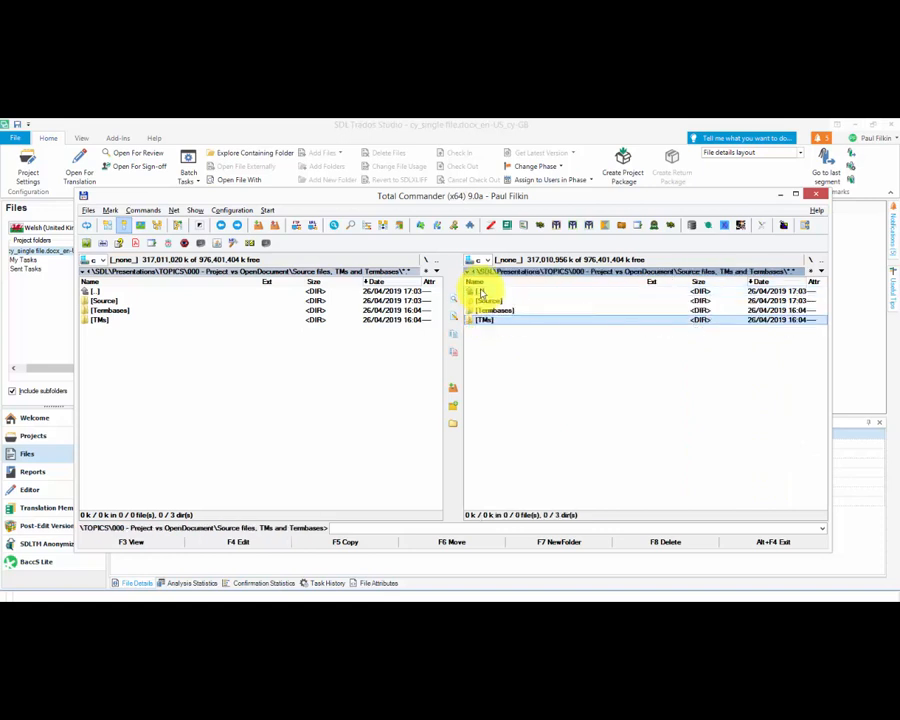
Step: Switch back to SDL Trados Studio and remove the cy_single file.docx single file project from the projects list
{"action": "left_click", "coordinate": [430, 140]}
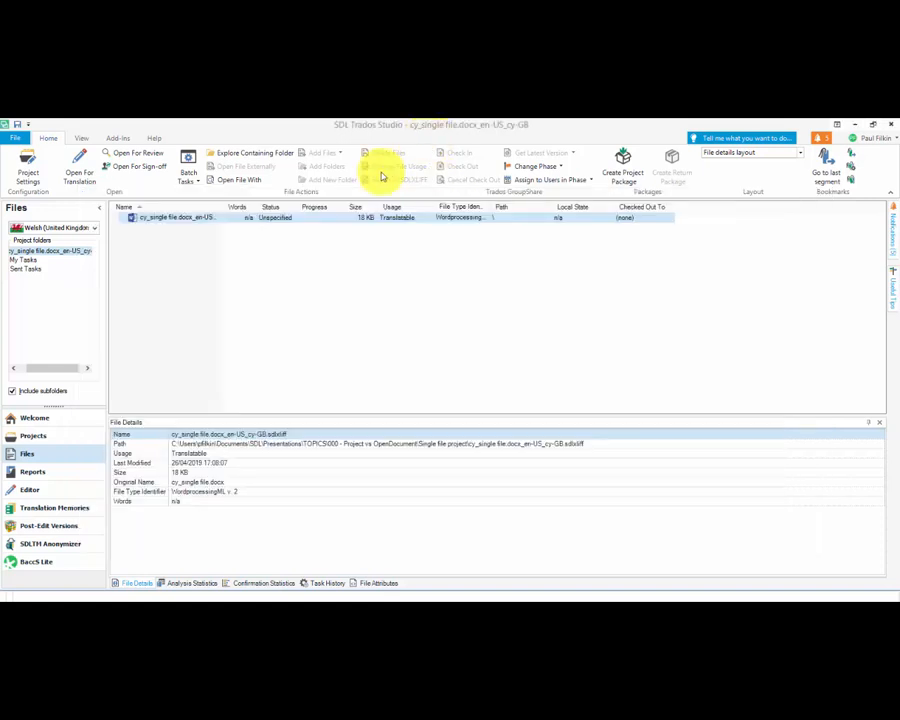
{"action": "left_click", "coordinate": [60, 437]}
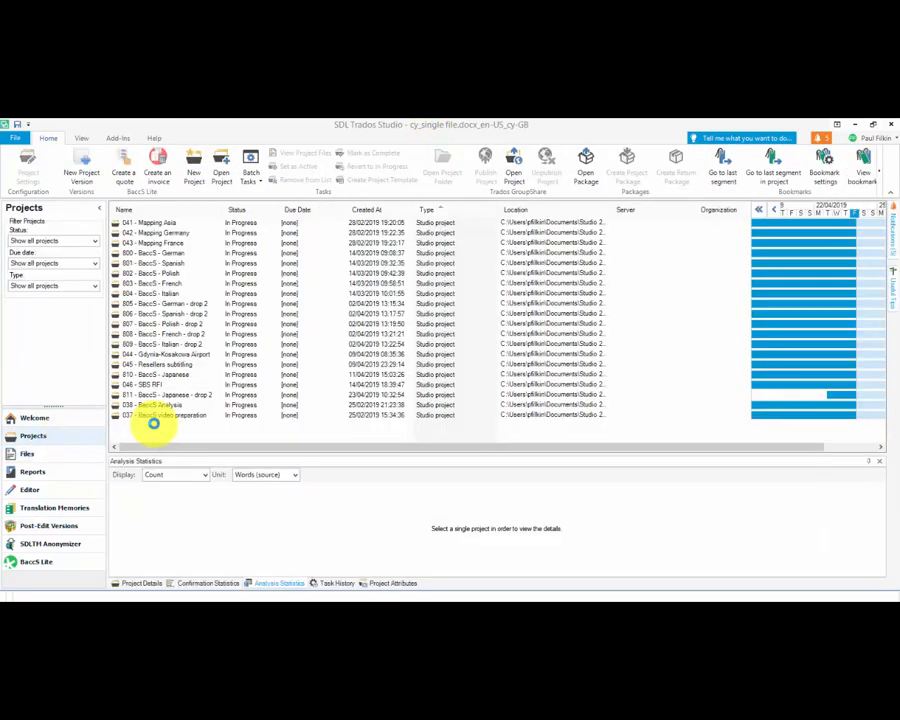
{"action": "right_click", "coordinate": [150, 425]}
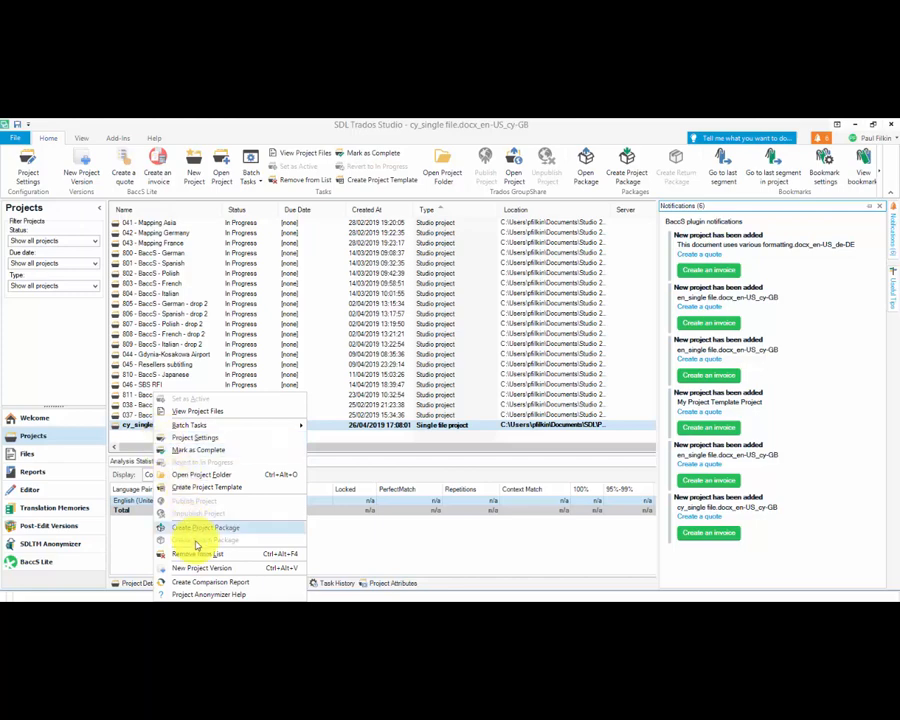
{"action": "left_click", "coordinate": [200, 553]}
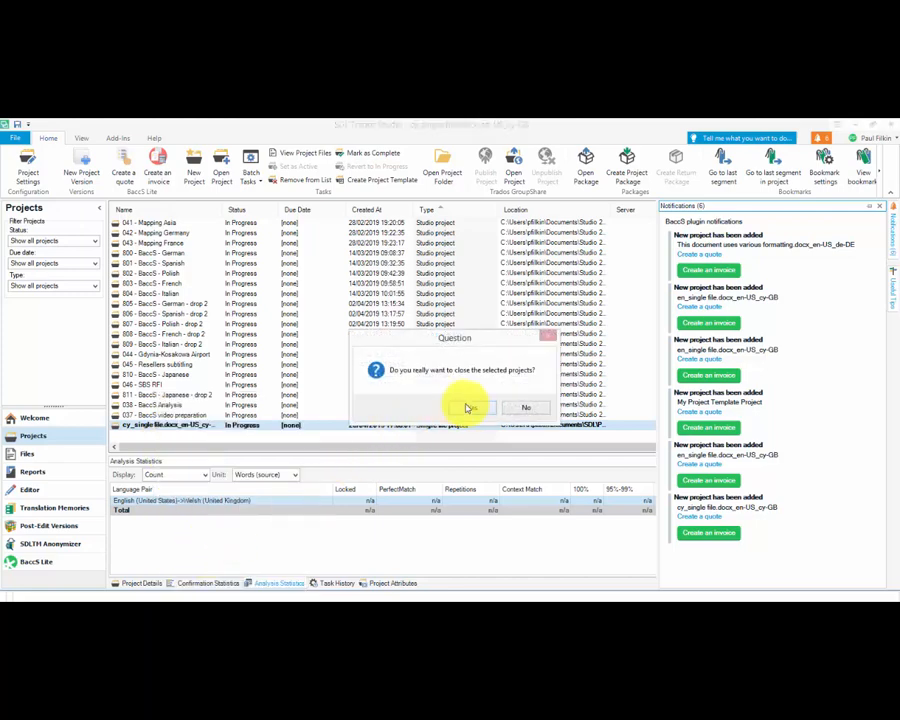
{"action": "left_click", "coordinate": [468, 407]}
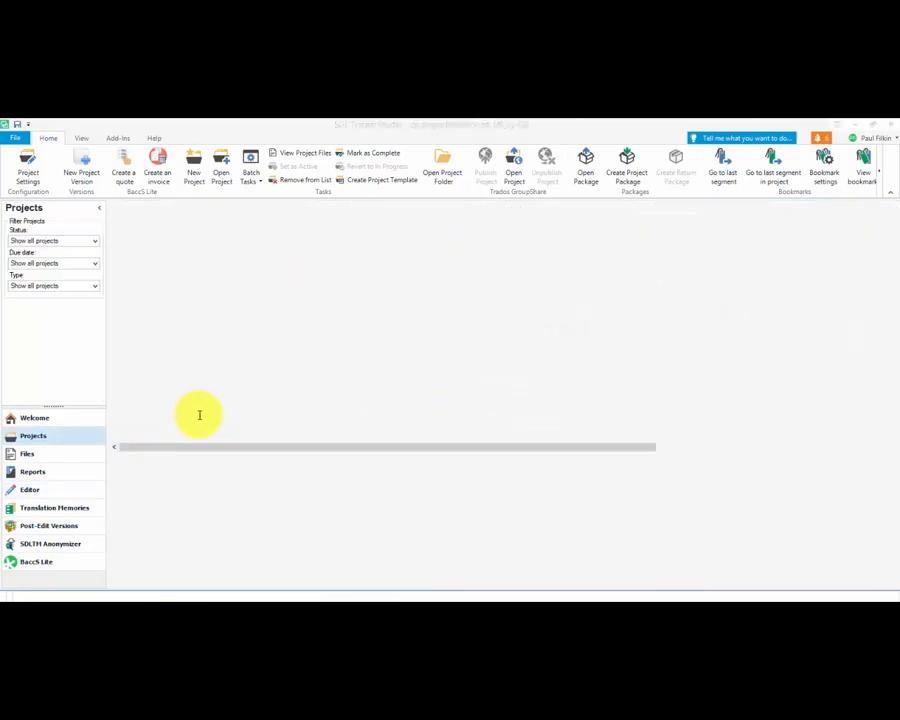
Step: Switch to Total Commander, delete the cy_single file.docx_en-US_cy-GB sdlproj and sdlxliff files from the Single file project folder, and return to the parent folder
{"action": "left_click", "coordinate": [185, 600]}
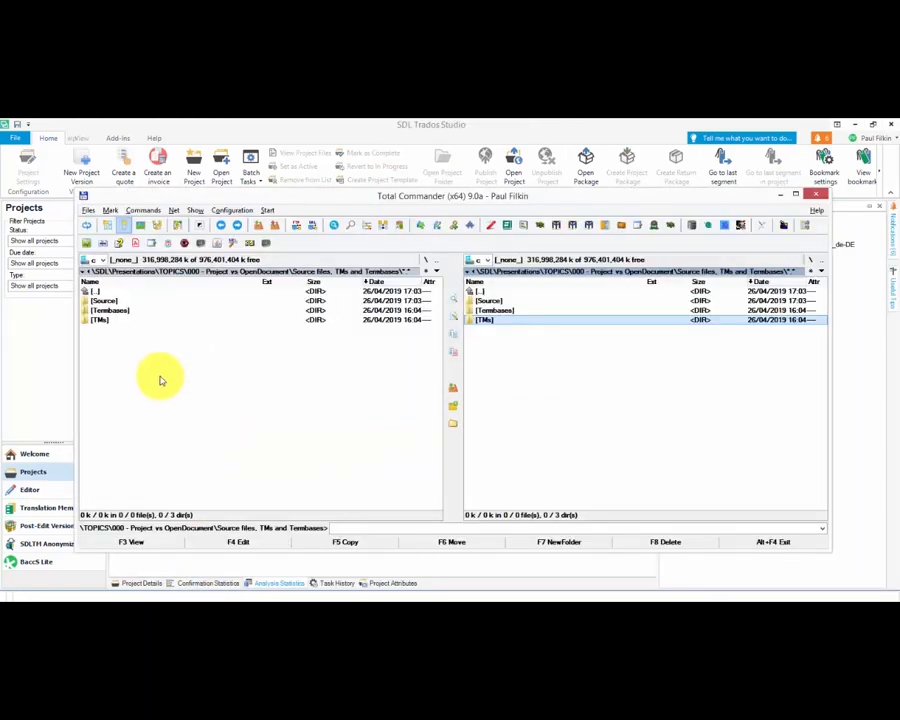
{"action": "double_click", "coordinate": [94, 291]}
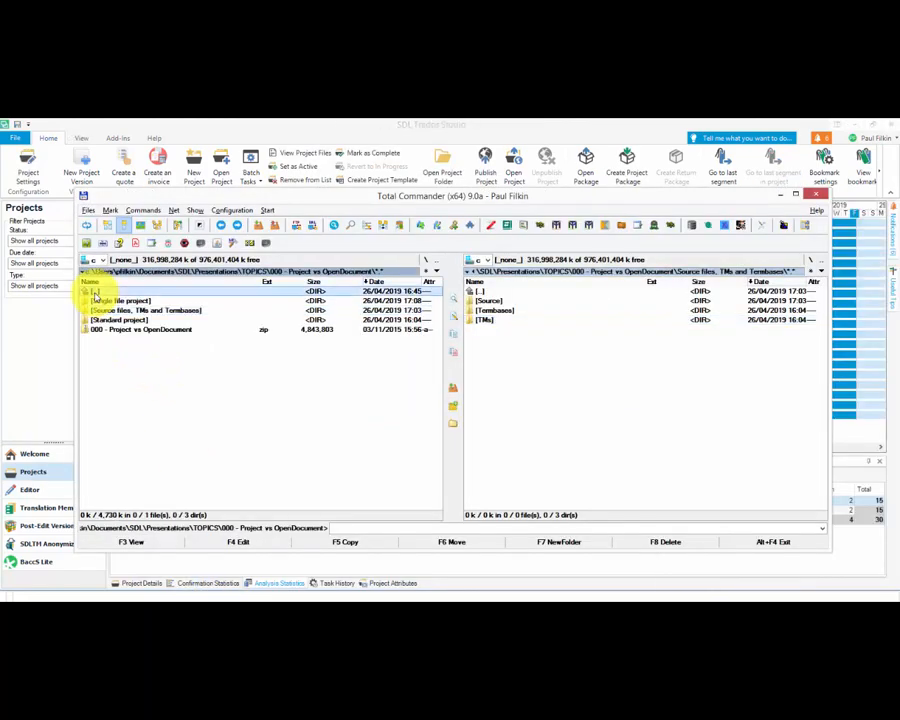
{"action": "double_click", "coordinate": [98, 300]}
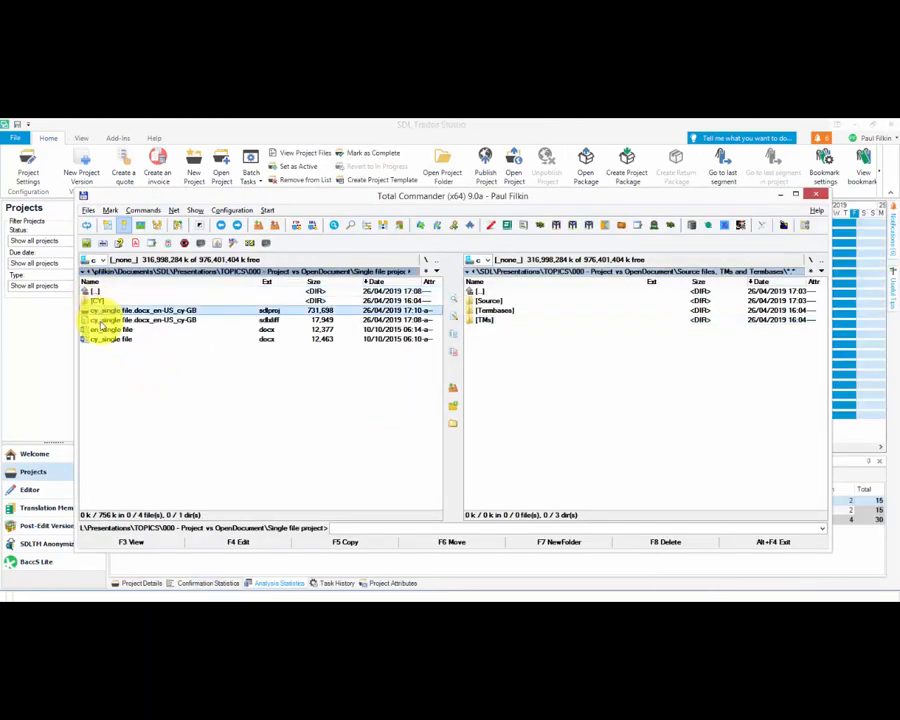
{"action": "left_click", "coordinate": [100, 320], "text": "shift"}
{"action": "key", "text": "Delete"}
{"action": "key", "text": "Return"}
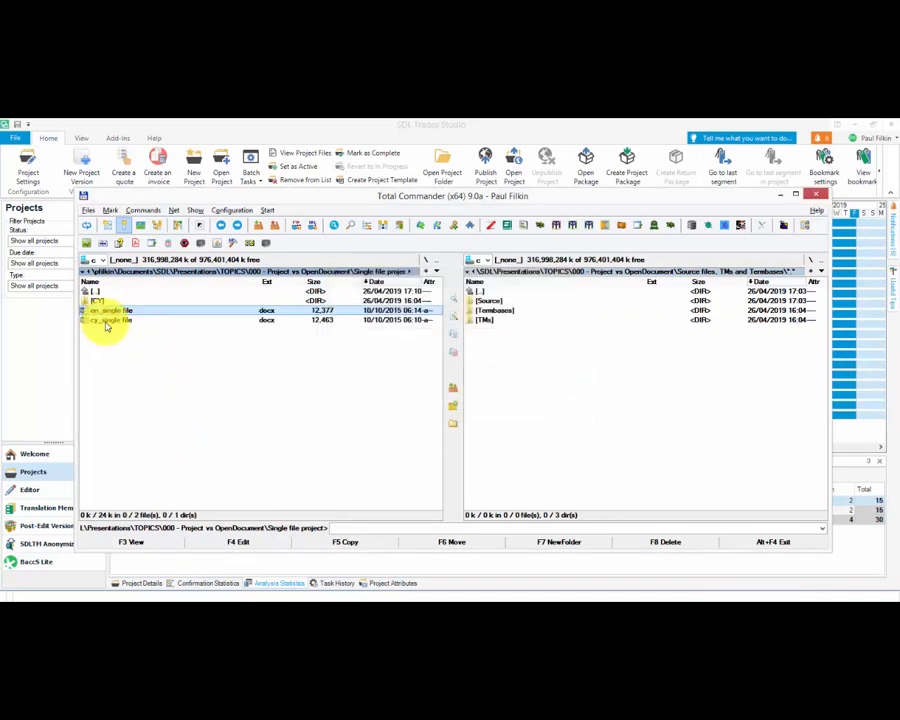
{"action": "double_click", "coordinate": [93, 291]}
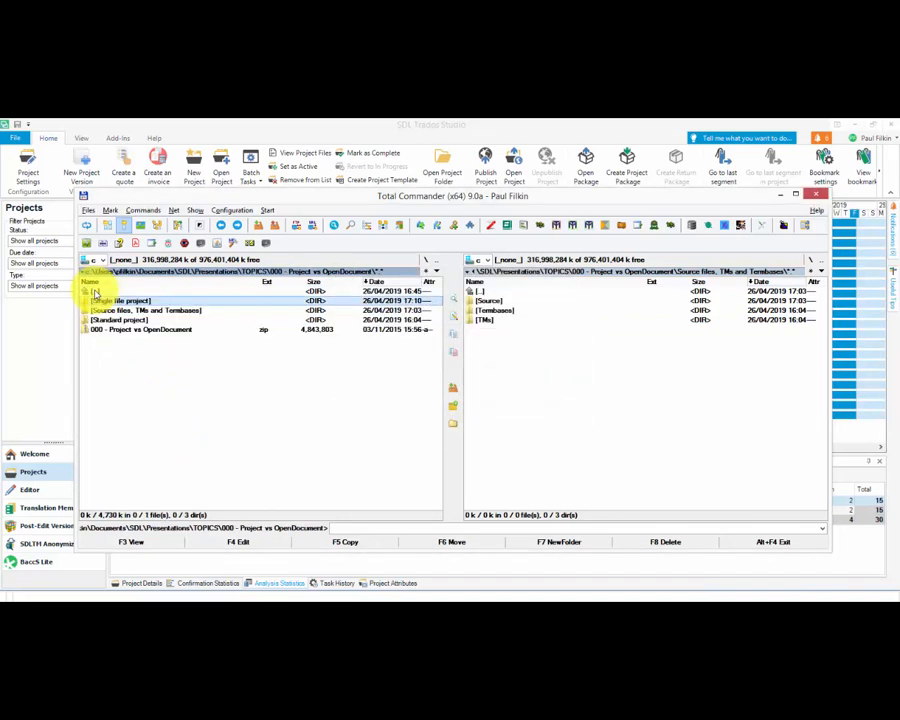
Step: Open the Source files, TMs and Termbases folder and its Source subfolder in Total Commander, and switch back to SDL Trados Studio
{"action": "double_click", "coordinate": [97, 310]}
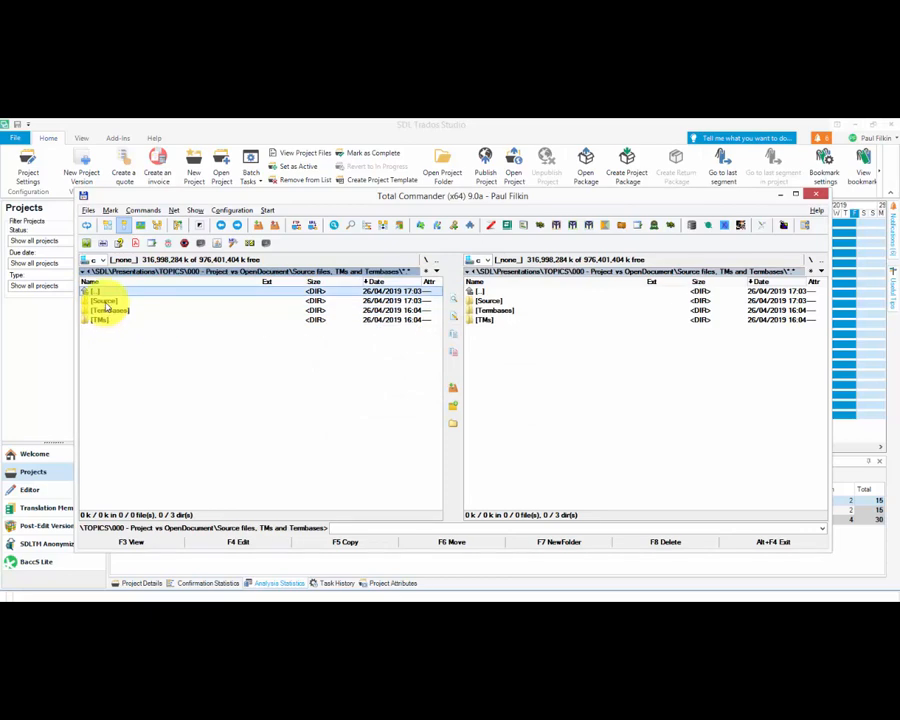
{"action": "double_click", "coordinate": [500, 301]}
{"action": "key", "text": "alt+Tab"}
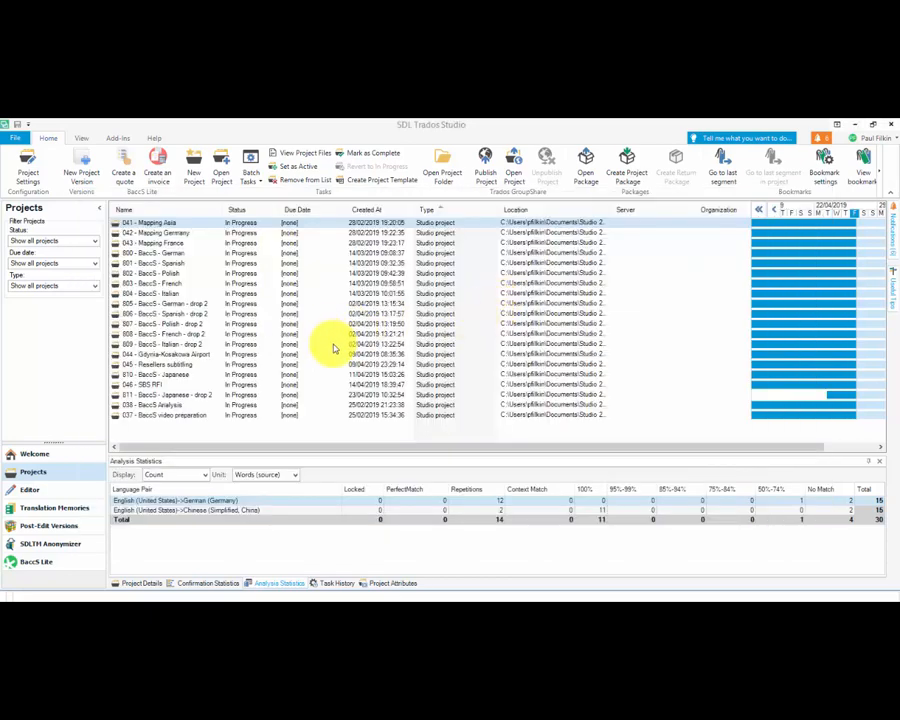
{"action": "left_click", "coordinate": [198, 180]}
{"action": "left_click_drag", "start_coordinate": [235, 161], "coordinate": [560, 176]}
{"action": "left_click", "coordinate": [649, 166]}
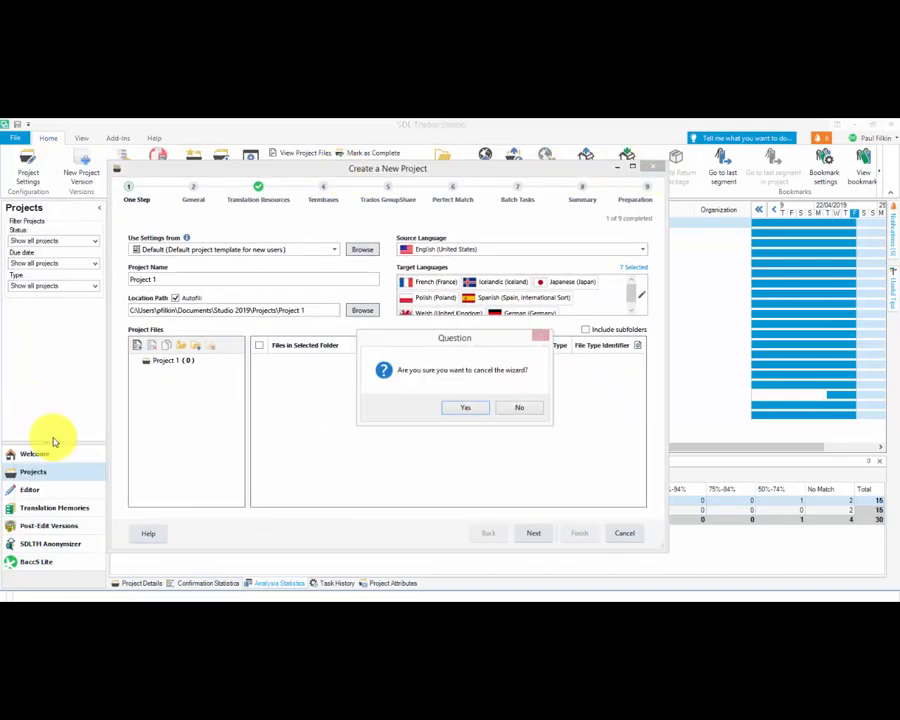
{"action": "left_click", "coordinate": [445, 411]}
Step: From the Welcome view, start a new project with all six files from the Source folder in Total Commander
{"action": "left_click", "coordinate": [33, 455]}
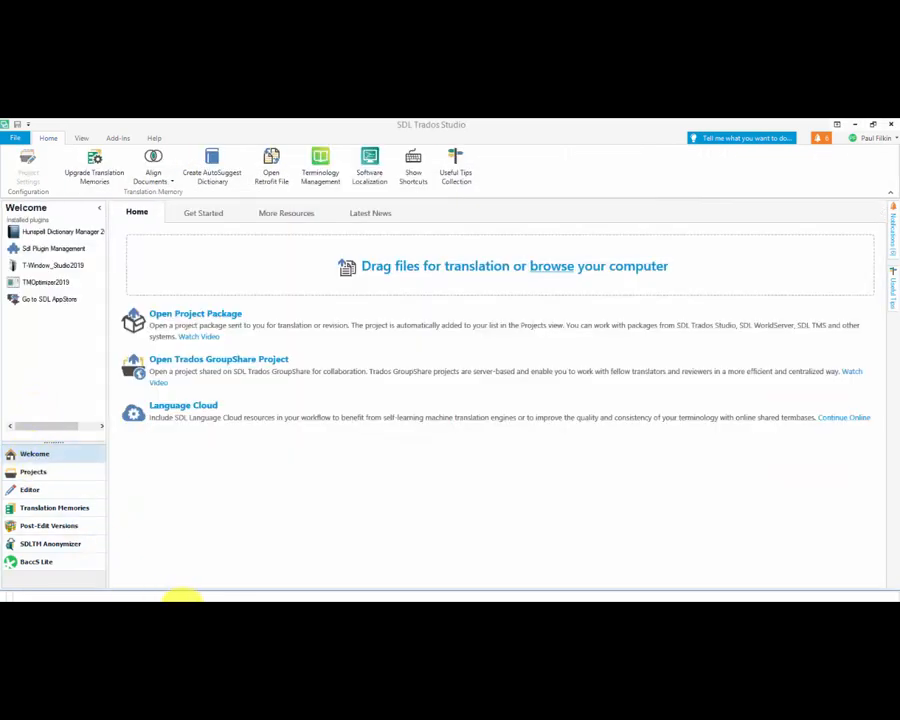
{"action": "left_click", "coordinate": [182, 600]}
{"action": "left_click", "coordinate": [494, 301]}
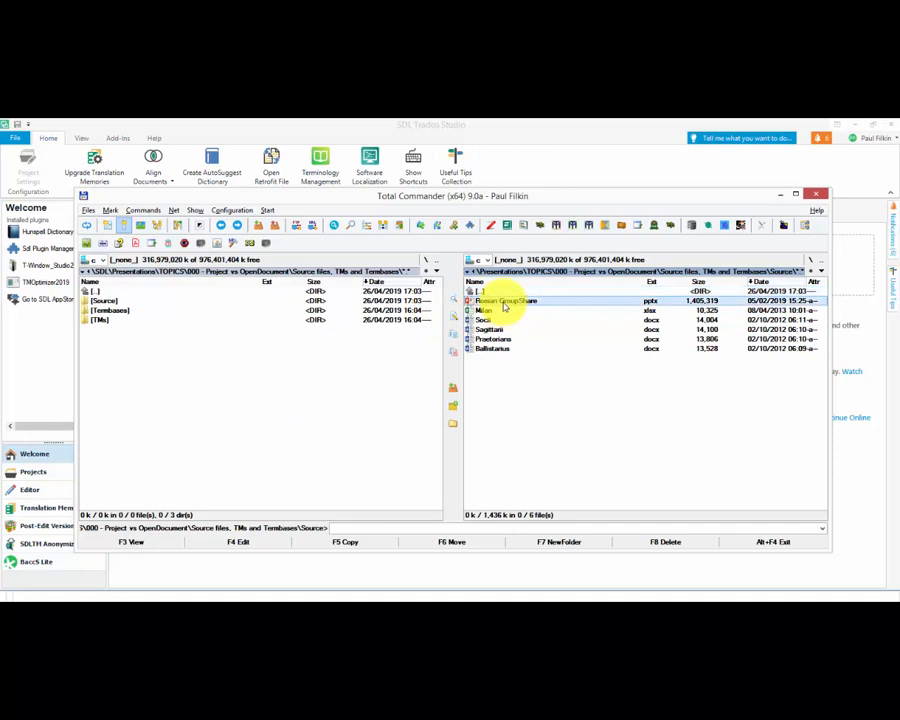
{"action": "left_click", "coordinate": [486, 350], "text": "shift"}
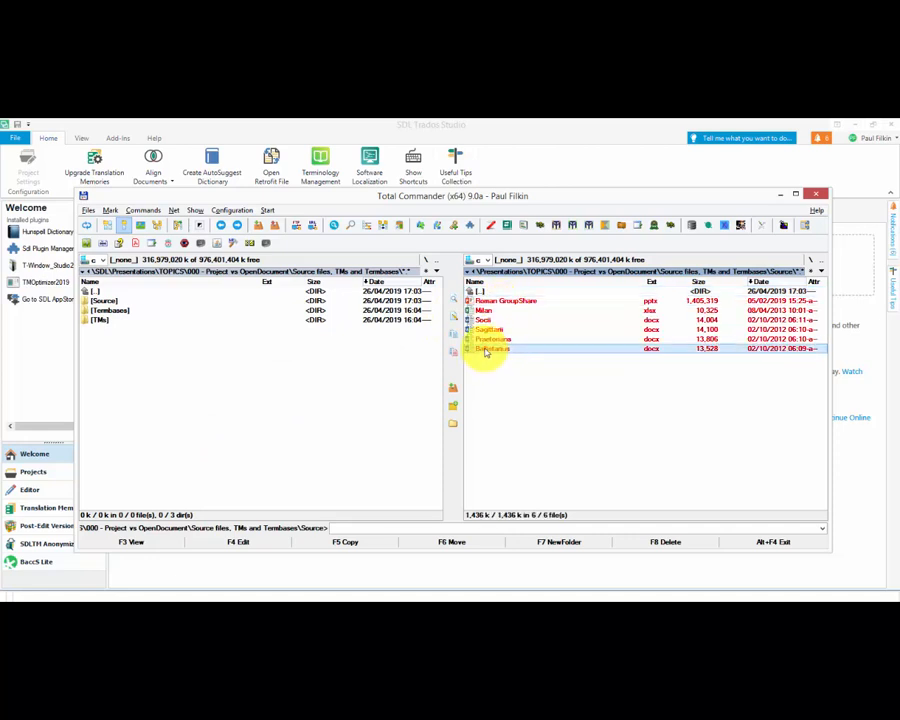
{"action": "left_click_drag", "start_coordinate": [330, 515], "coordinate": [348, 300]}
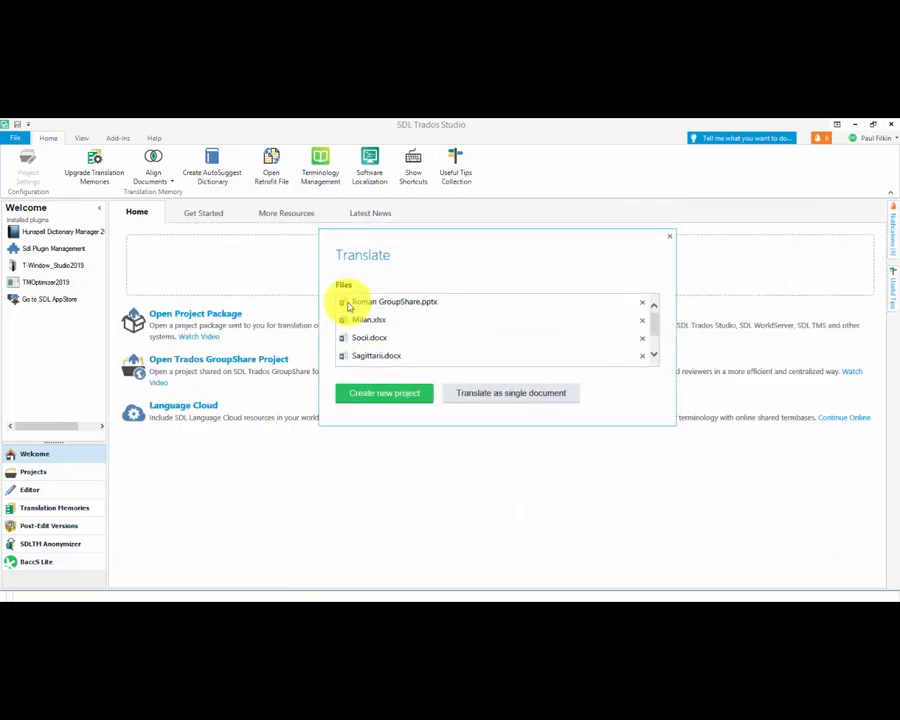
{"action": "left_click", "coordinate": [363, 400]}
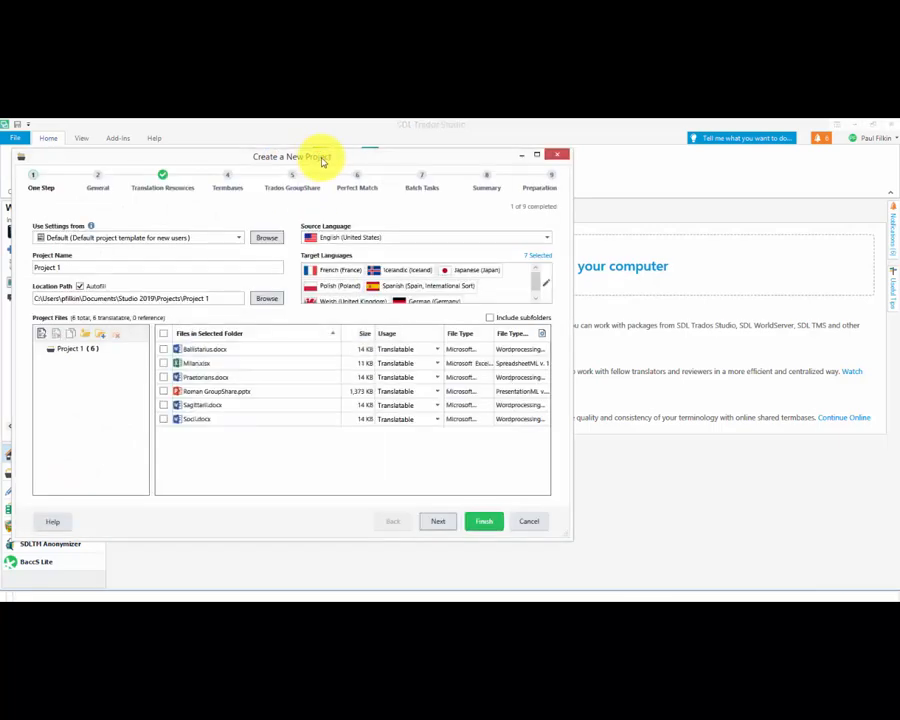
{"action": "left_click_drag", "start_coordinate": [322, 160], "coordinate": [464, 172]}
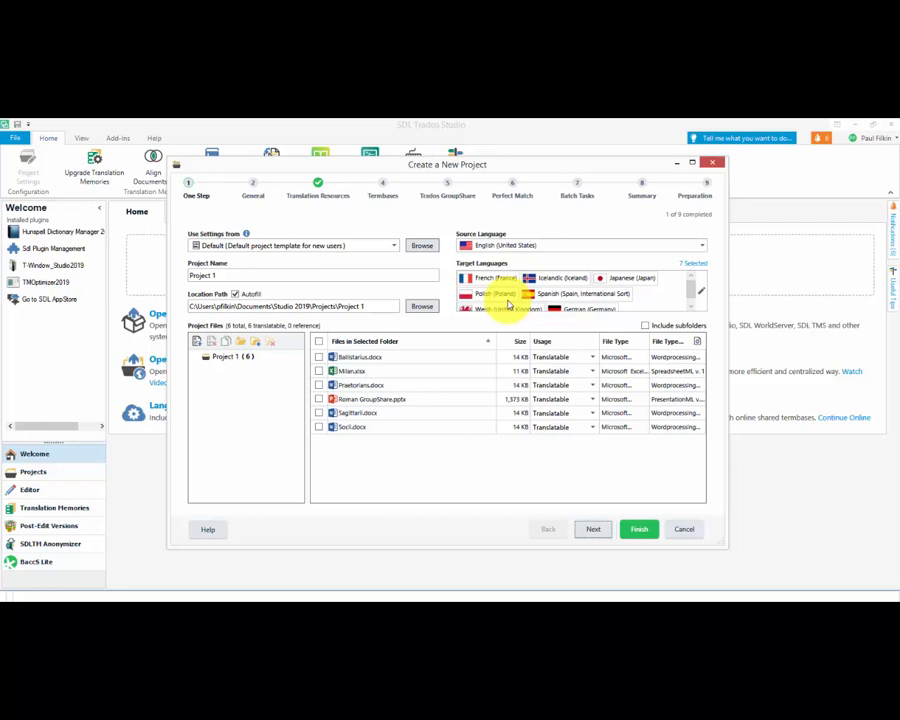
Step: Remove all preset target languages from the new project
{"action": "left_click", "coordinate": [648, 307]}
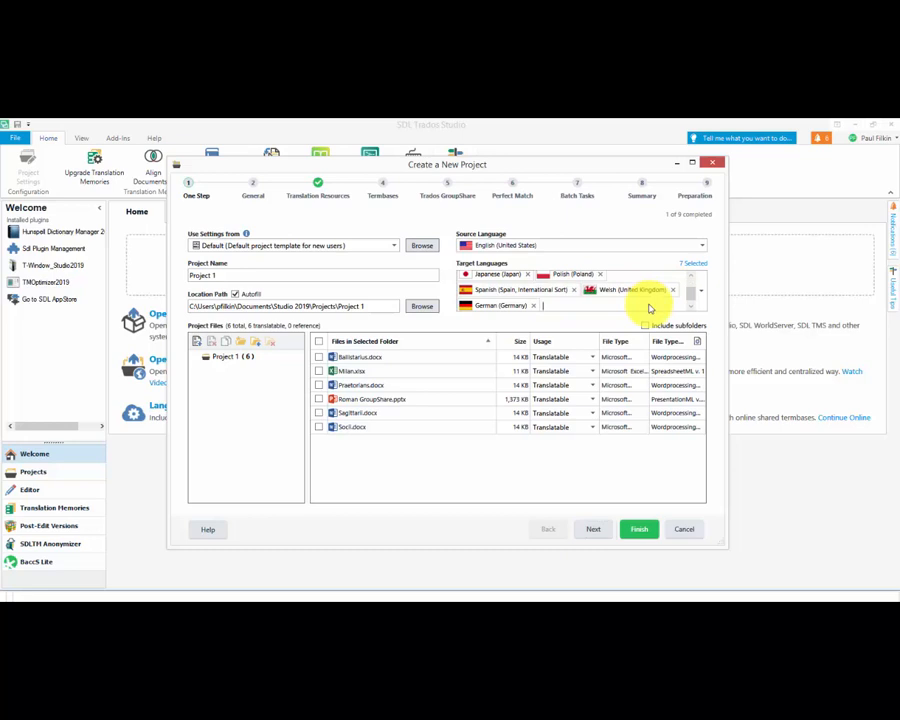
{"action": "key", "text": "BackSpace"}
{"action": "key", "text": "BackSpace"}
{"action": "key", "text": "BackSpace"}
{"action": "key", "text": "BackSpace"}
{"action": "key", "text": "BackSpace"}
{"action": "key", "text": "BackSpace"}
{"action": "key", "text": "BackSpace"}
{"action": "key", "text": "BackSpace"}
{"action": "key", "text": "BackSpace"}
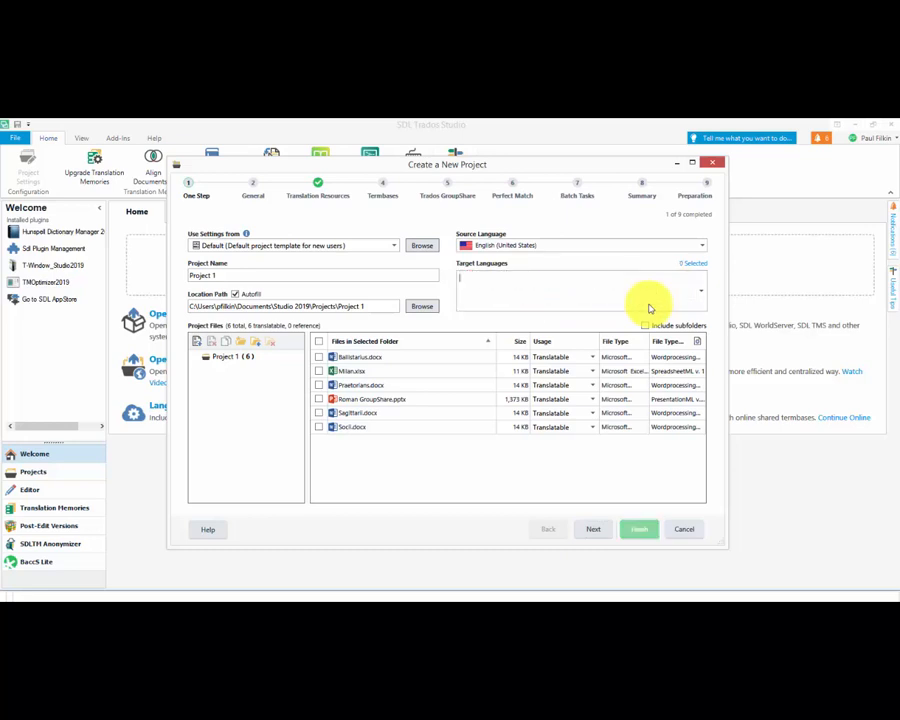
Step: Try adding Welsh (United Kingdom) by the code cy- and German (Germany) by de-de as target language, removing each again
{"action": "type", "text": "cy-"}
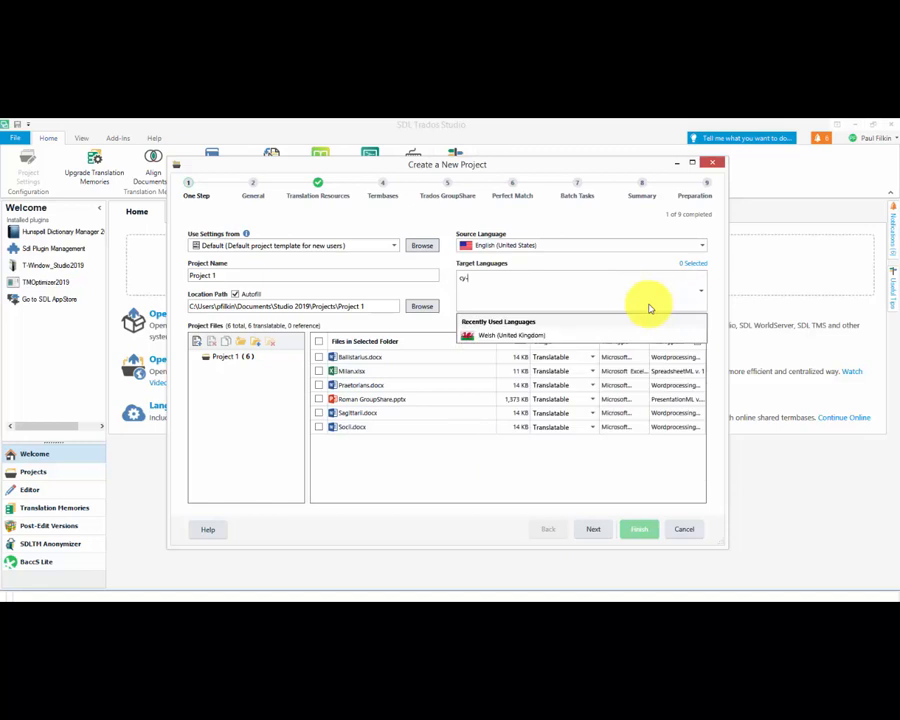
{"action": "key", "text": "Return"}
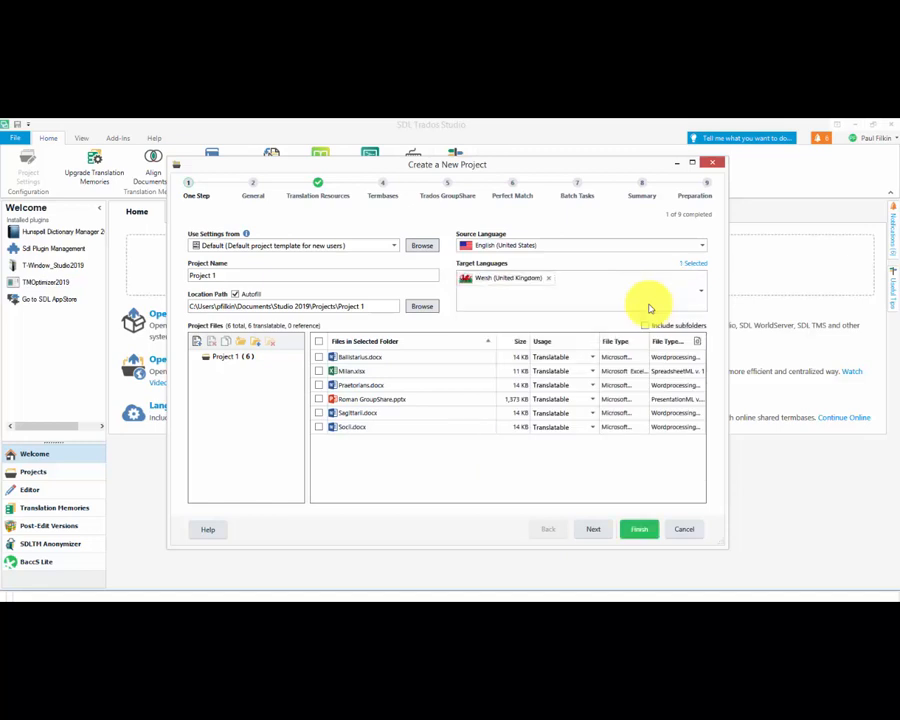
{"action": "key", "text": "BackSpace"}
{"action": "type", "text": "de"}
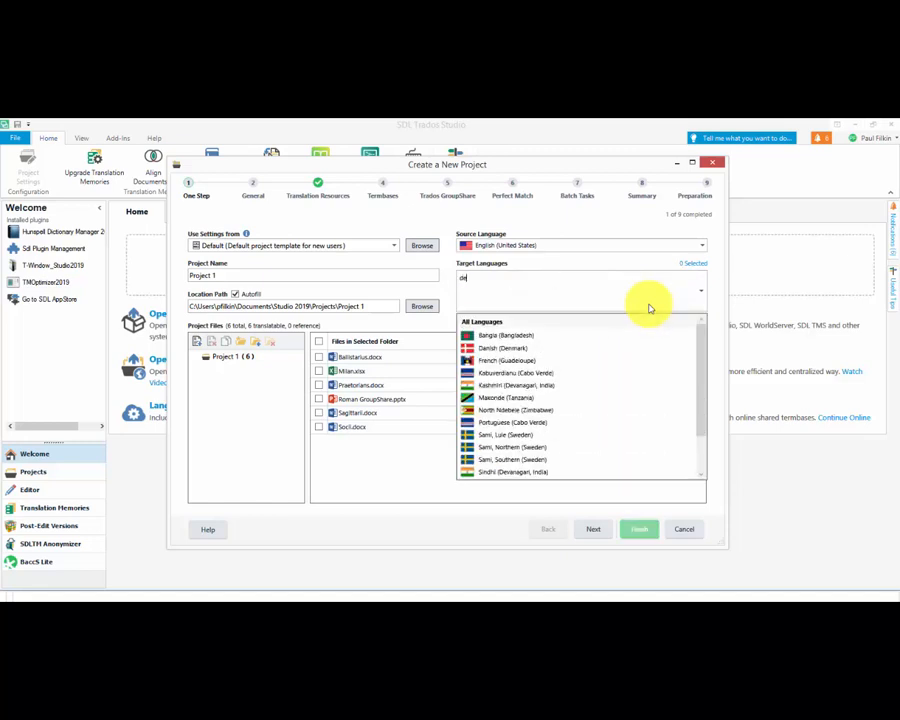
{"action": "type", "text": "-"}
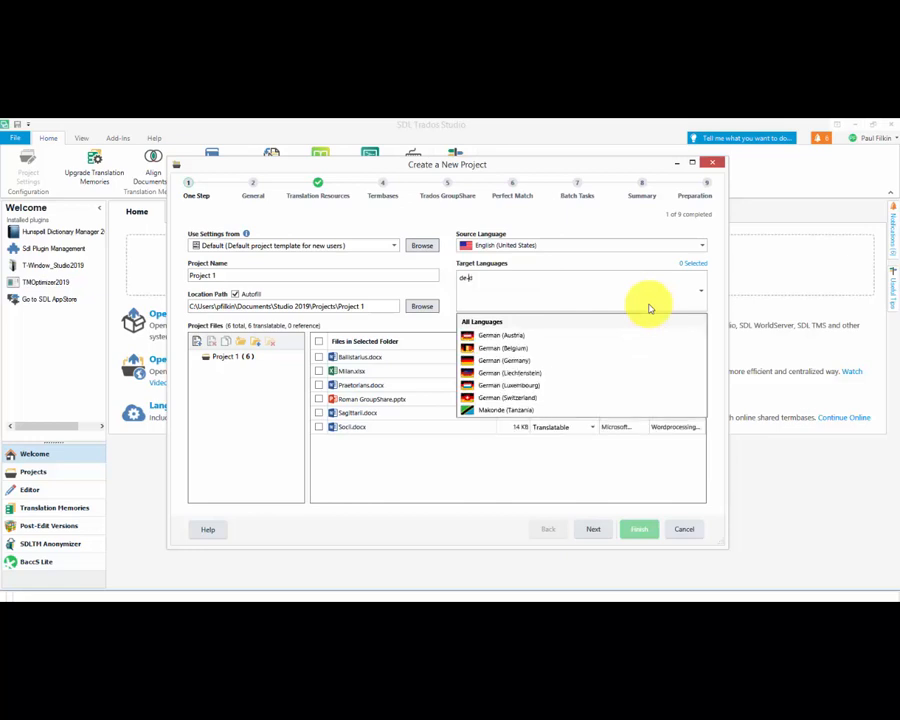
{"action": "type", "text": "de"}
{"action": "key", "text": "Return"}
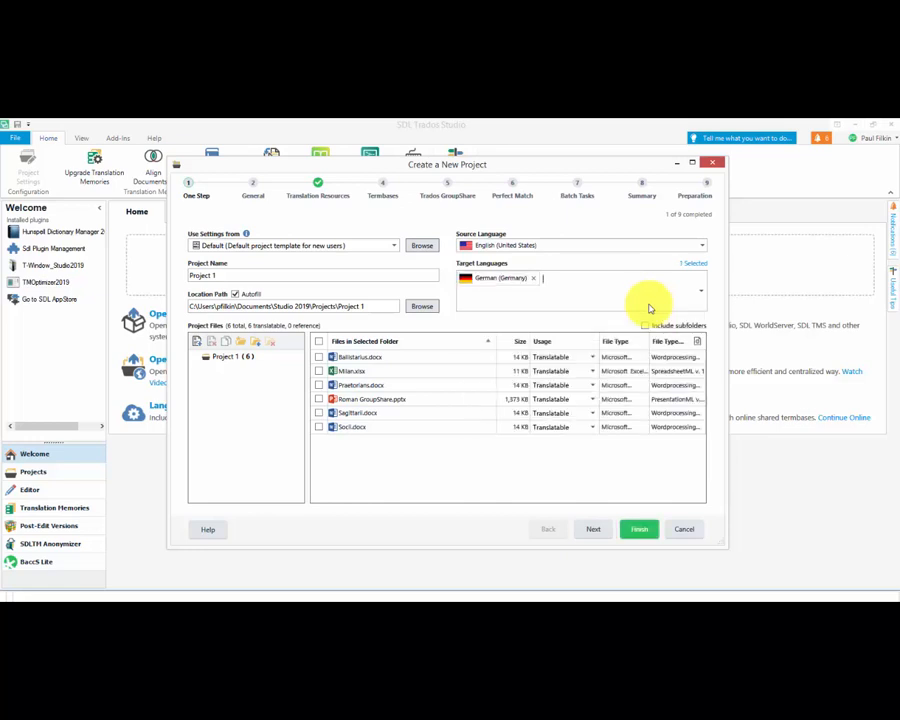
{"action": "key", "text": "BackSpace"}
Step: Try adding German (Germany), Dutch (Netherlands) and French (Canada) by the codes de-de, nl-nl and fr-ca, and clear all three target languages
{"action": "type", "text": "de-de"}
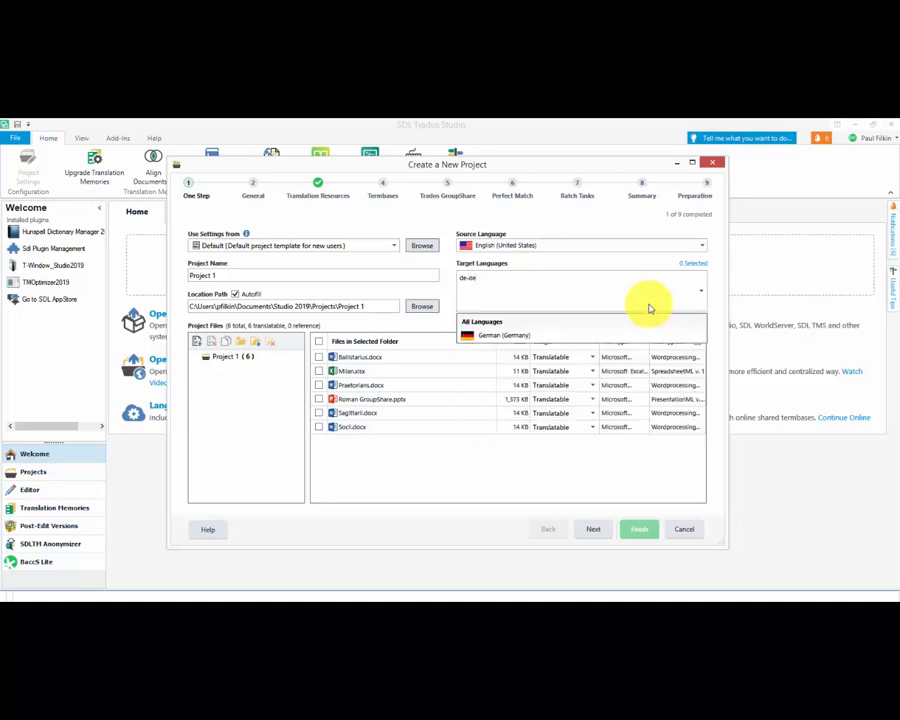
{"action": "key", "text": "Return"}
{"action": "type", "text": "n"}
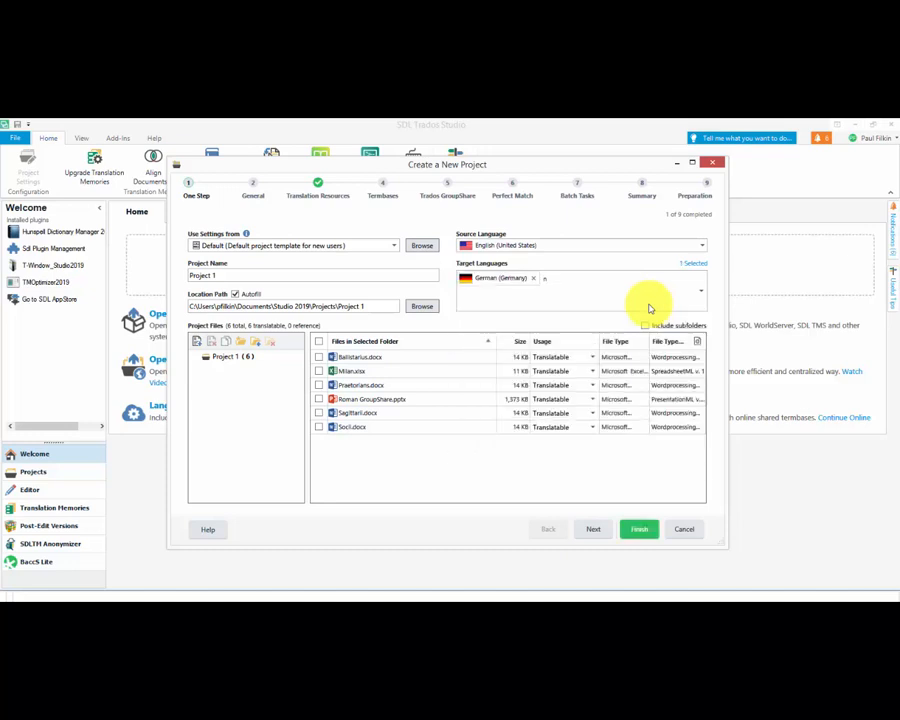
{"action": "type", "text": "l-"}
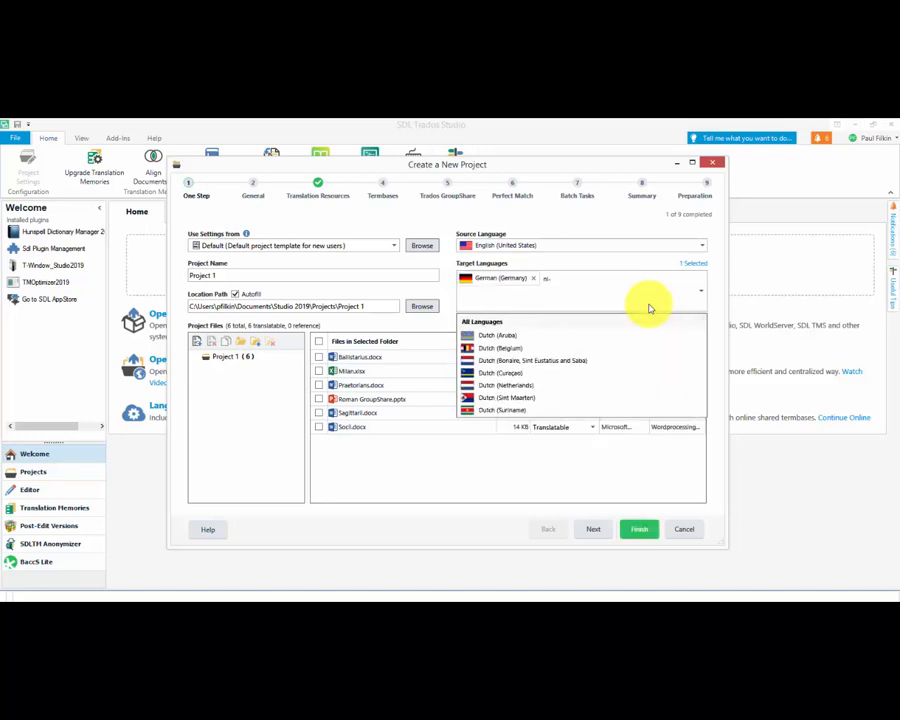
{"action": "type", "text": "nl"}
{"action": "key", "text": "Return"}
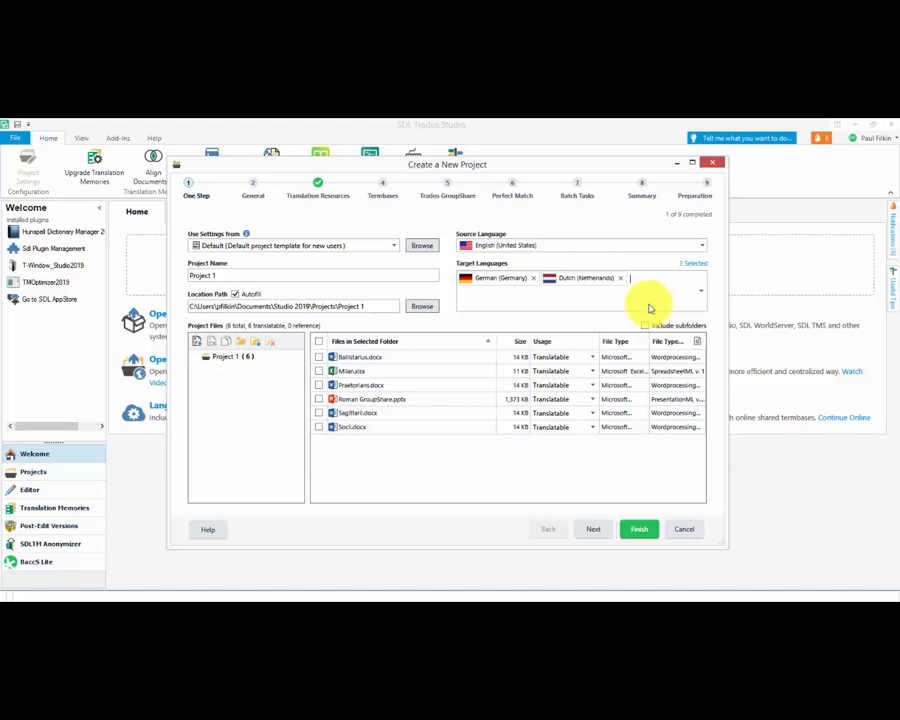
{"action": "type", "text": "fr-ca"}
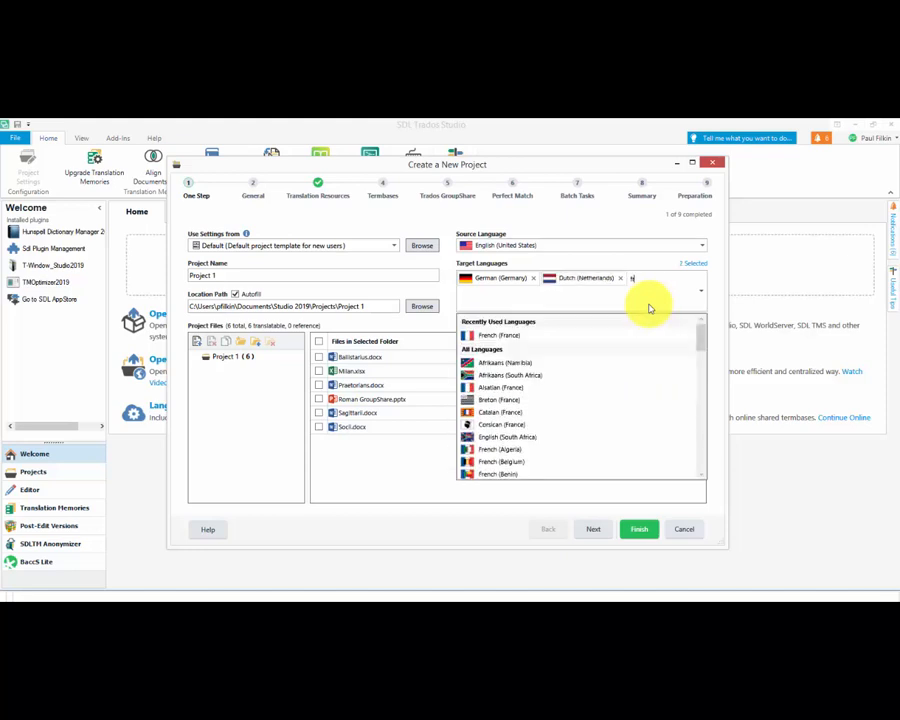
{"action": "key", "text": "Return"}
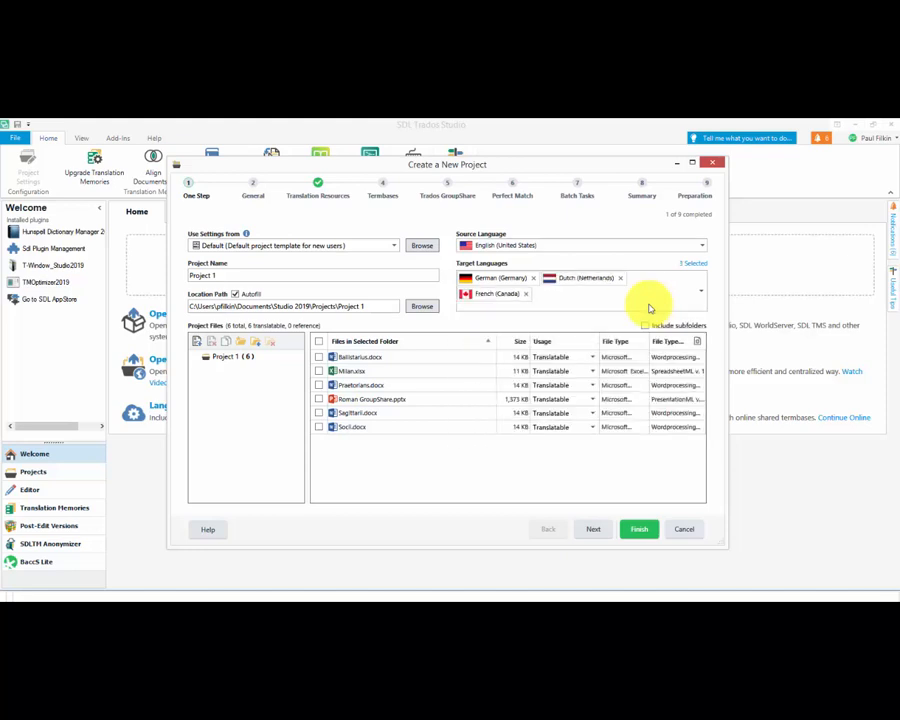
{"action": "key", "text": "BackSpace"}
{"action": "key", "text": "BackSpace"}
{"action": "key", "text": "BackSpace"}
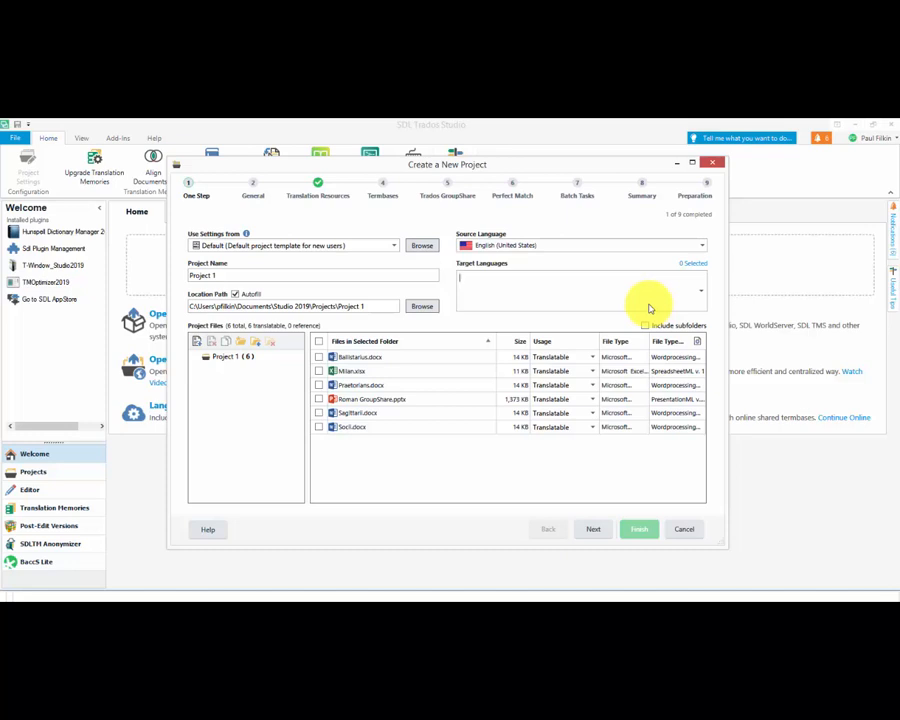
{"action": "type", "text": "de"}
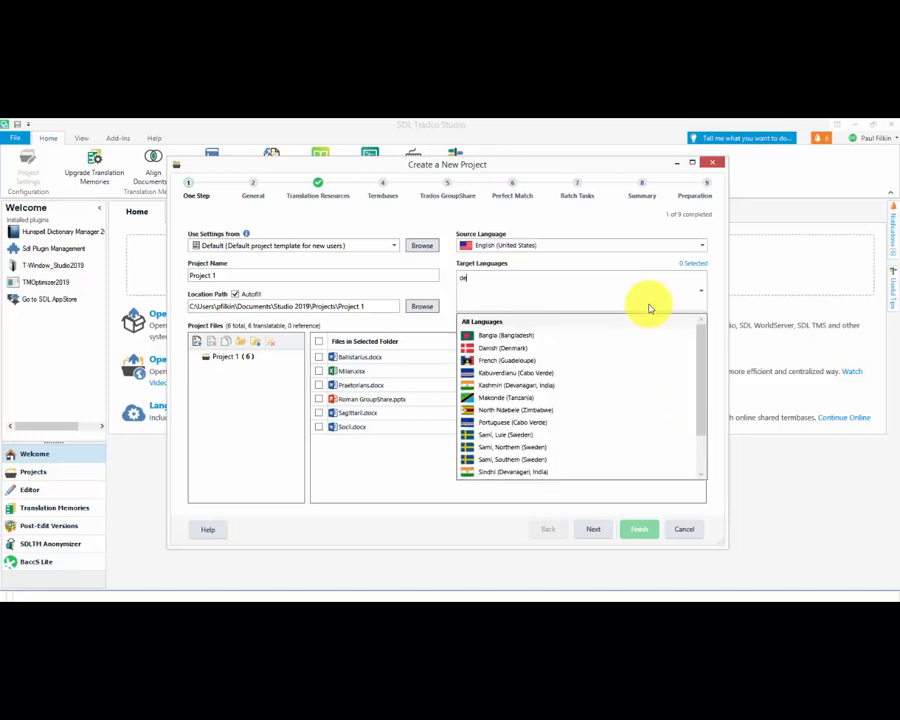
{"action": "type", "text": "-"}
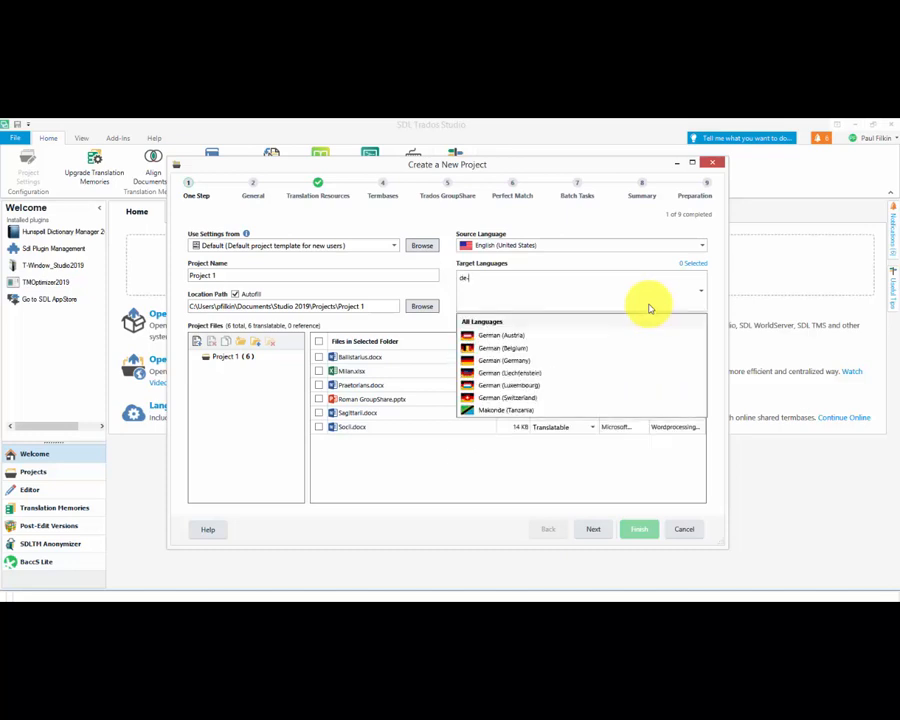
{"action": "type", "text": "de"}
{"action": "key", "text": "Return"}
{"action": "key", "text": "BackSpace"}
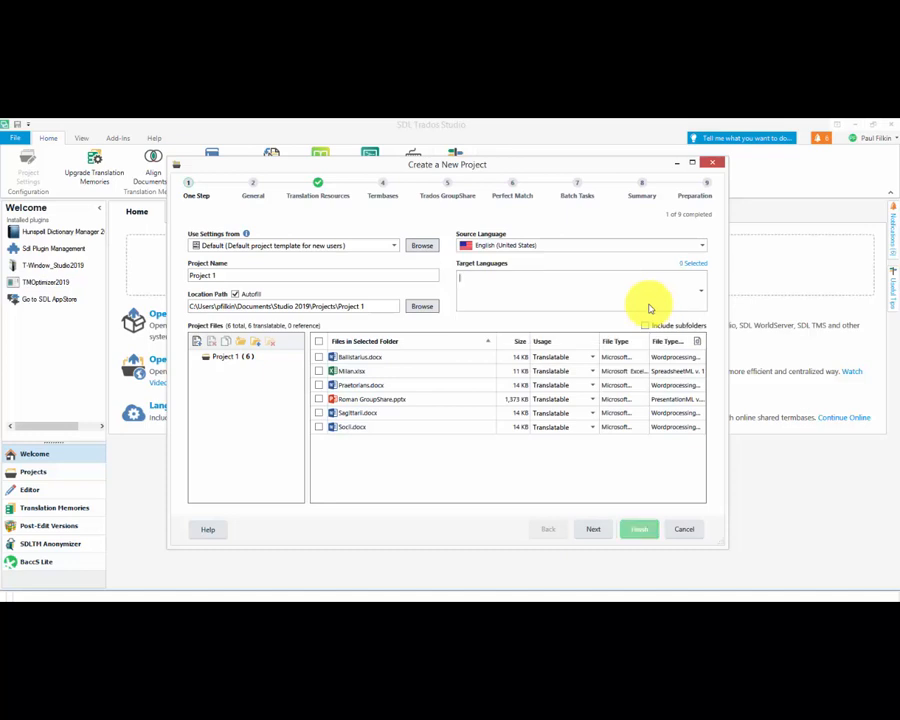
Step: Add Welsh (United Kingdom) as the project's only target language using the code cy-
{"action": "type", "text": "cy-"}
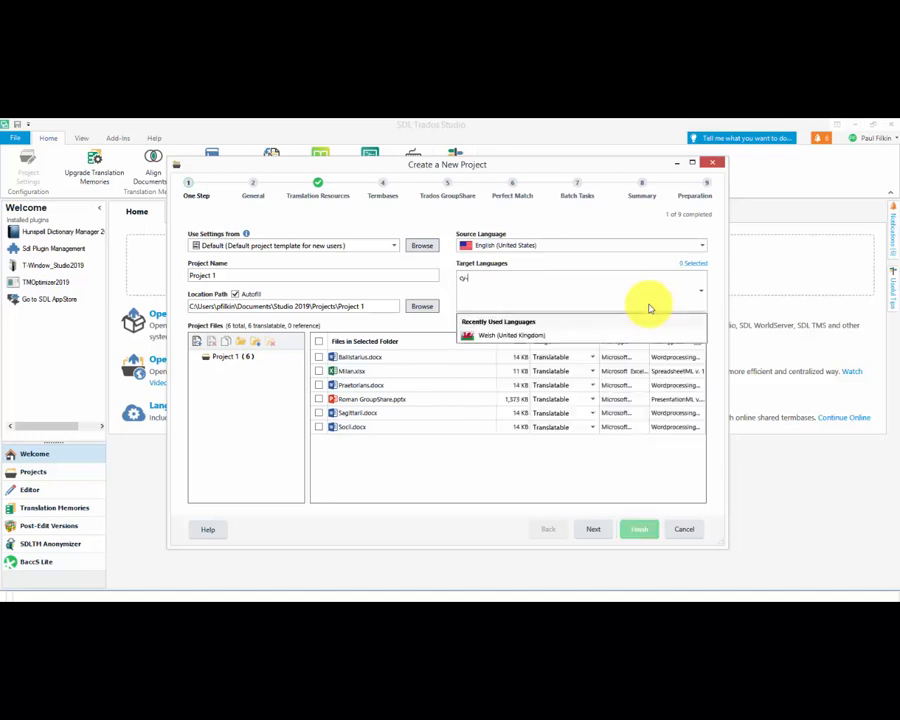
{"action": "key", "text": "Return"}
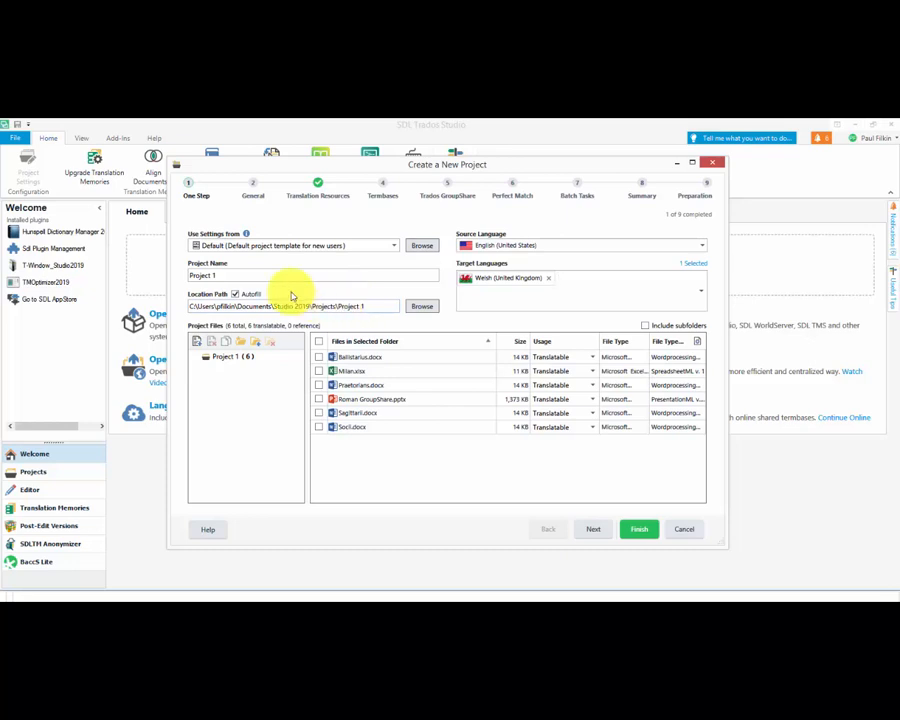
Step: Name the project My First Studio Project
{"action": "left_click_drag", "start_coordinate": [233, 276], "coordinate": [179, 278]}
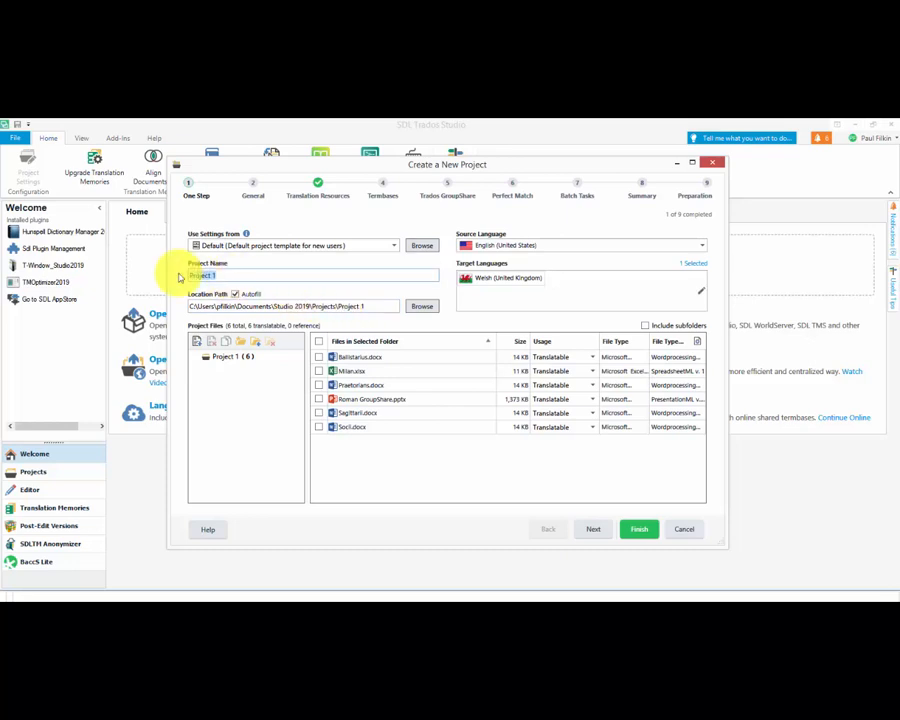
{"action": "type", "text": "My"}
{"action": "type", "text": "First 5"}
{"action": "key", "text": "BackSpace"}
{"action": "key", "text": "BackSpace"}
{"action": "type", "text": "Stu"}
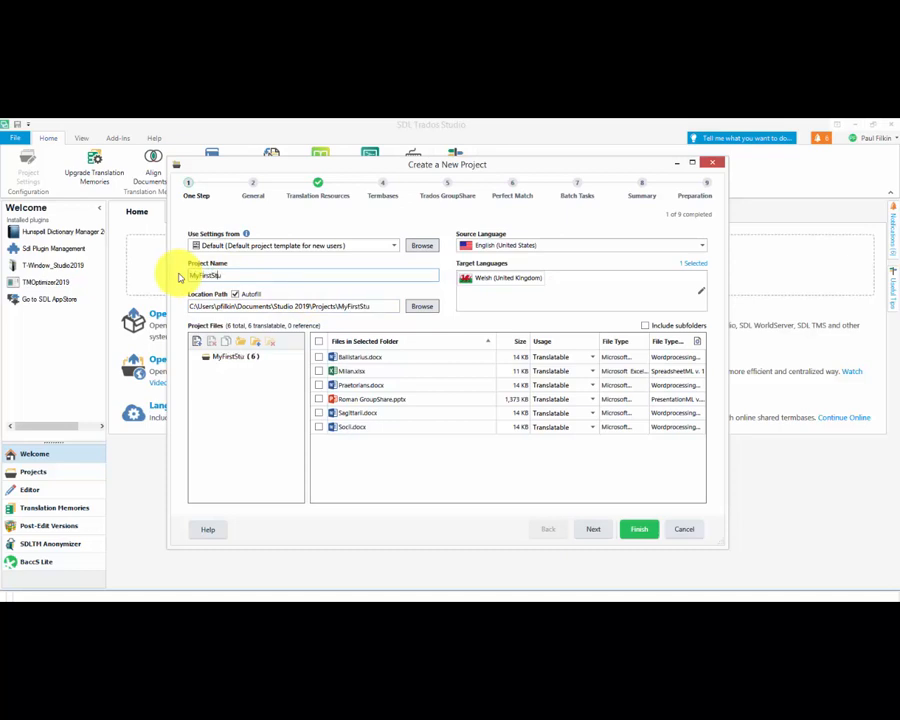
{"action": "type", "text": "dioProject"}
{"action": "key", "text": "Left"}
{"action": "key", "text": "Left"}
{"action": "key", "text": "Left"}
{"action": "key", "text": "Left"}
{"action": "key", "text": "Left"}
{"action": "key", "text": "Left"}
{"action": "key", "text": "Left"}
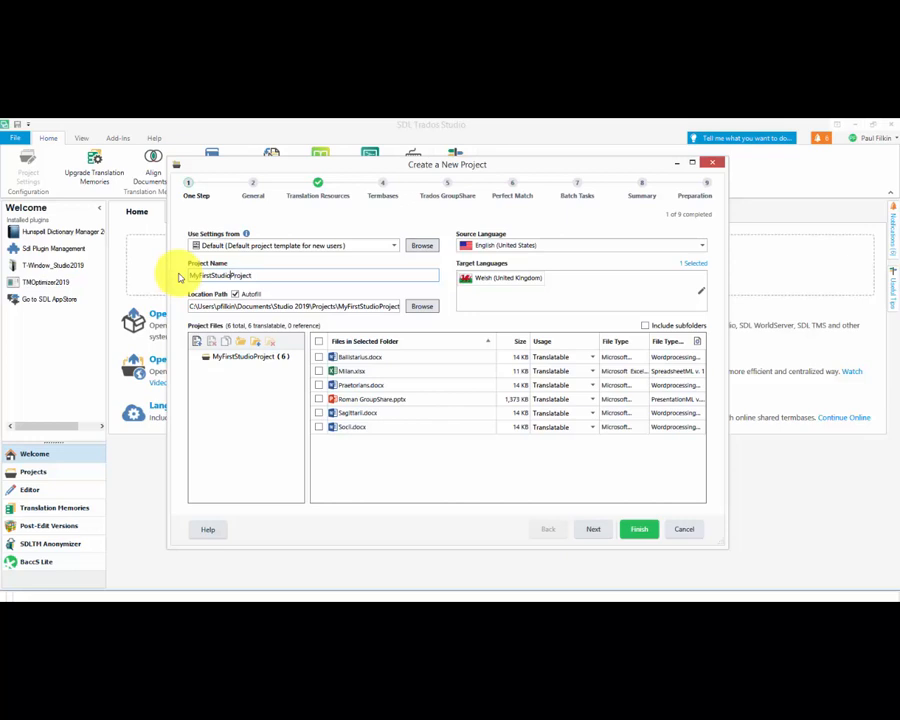
{"action": "key", "text": "Left"}
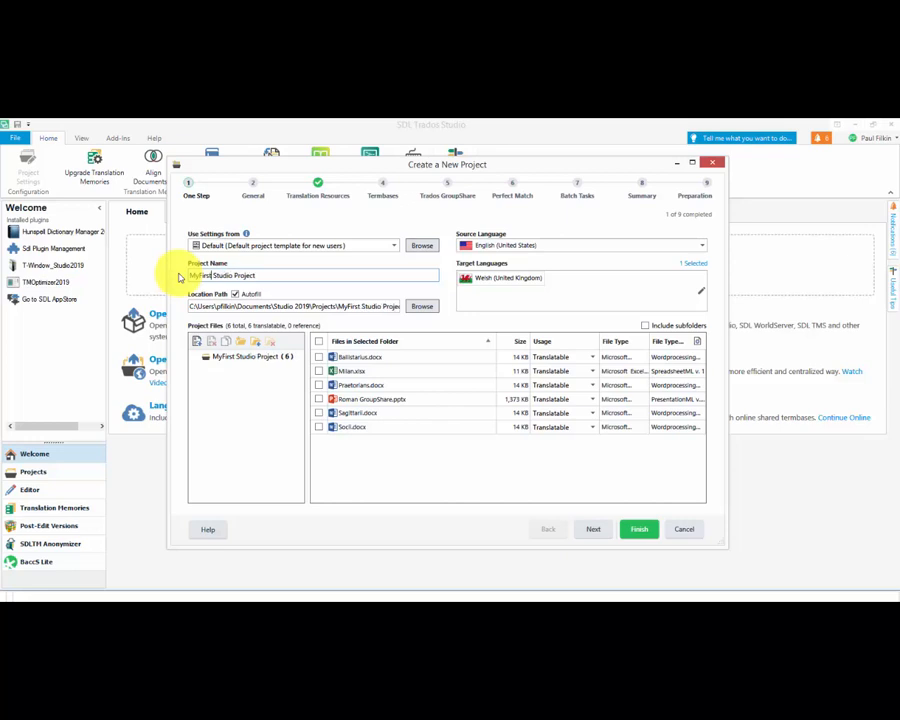
{"action": "key", "text": "Left"}
{"action": "key", "text": "Left"}
{"action": "key", "text": "Left"}
{"action": "key", "text": "Left"}
{"action": "key", "text": "Left"}
{"action": "key", "text": "BackSpace"}
{"action": "key", "text": "Left"}
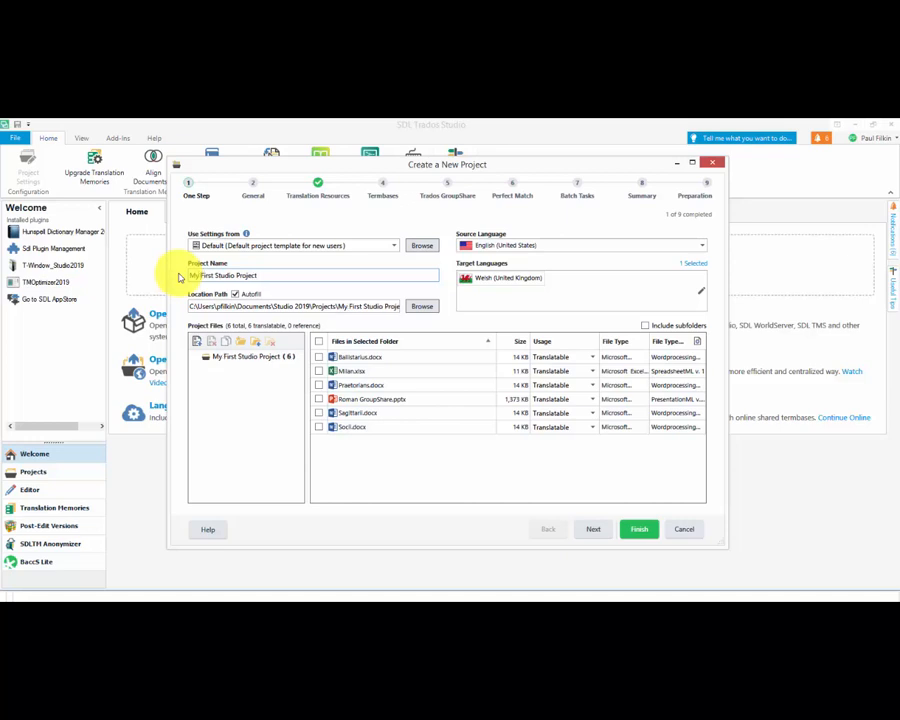
Step: Continue to the wizard's General page and choose Project Customer as the customer
{"action": "left_click", "coordinate": [594, 532]}
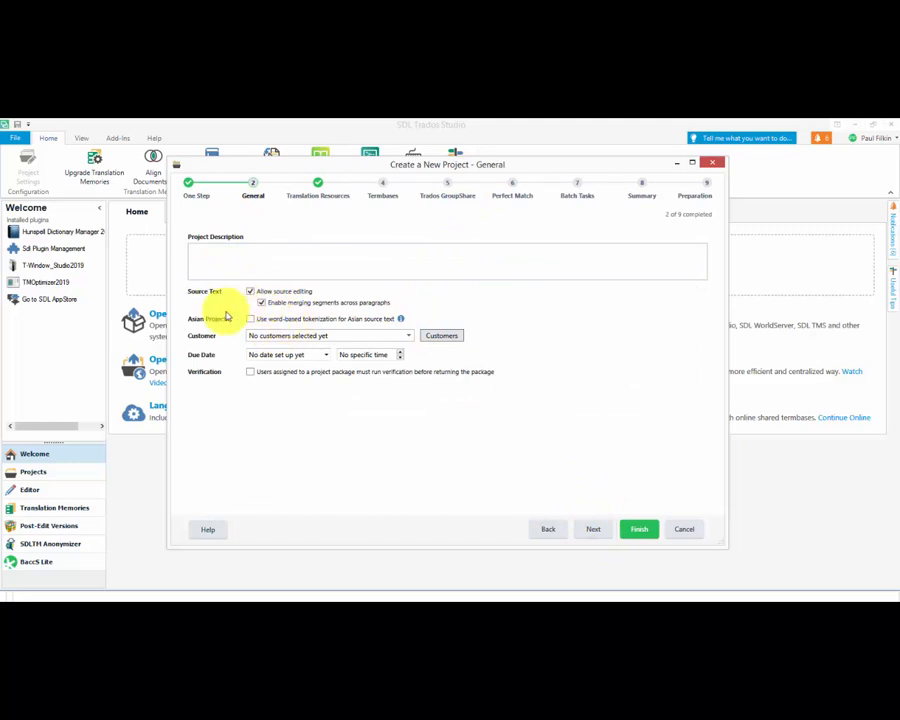
{"action": "left_click", "coordinate": [408, 337]}
{"action": "left_click", "coordinate": [334, 357]}
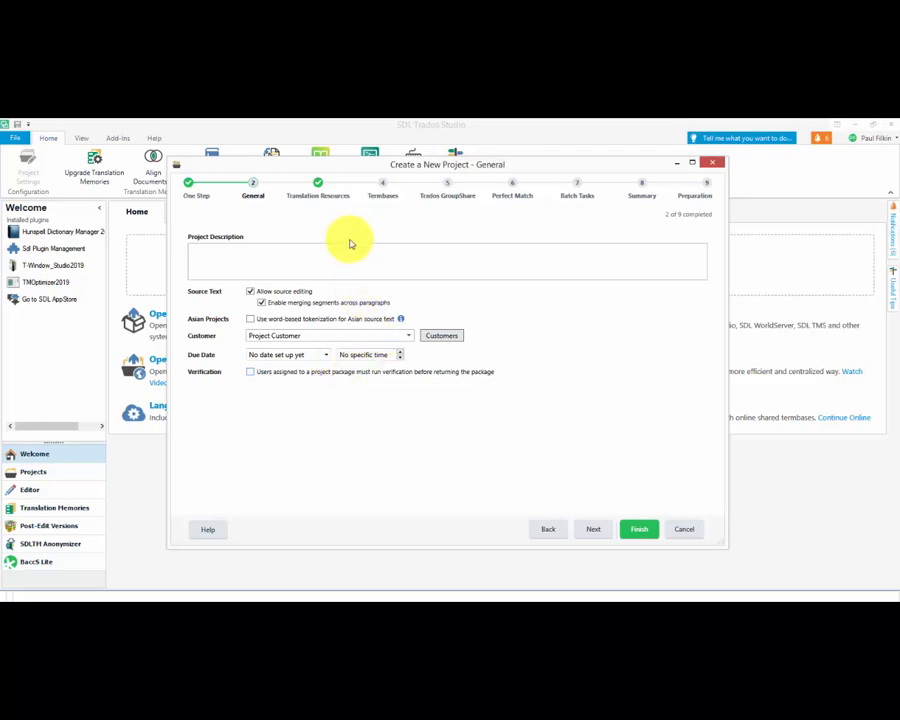
Step: Add the file-based translation memory University research (en(US) - cy(GB)).sdltm to the project's translation resources
{"action": "left_click", "coordinate": [319, 189]}
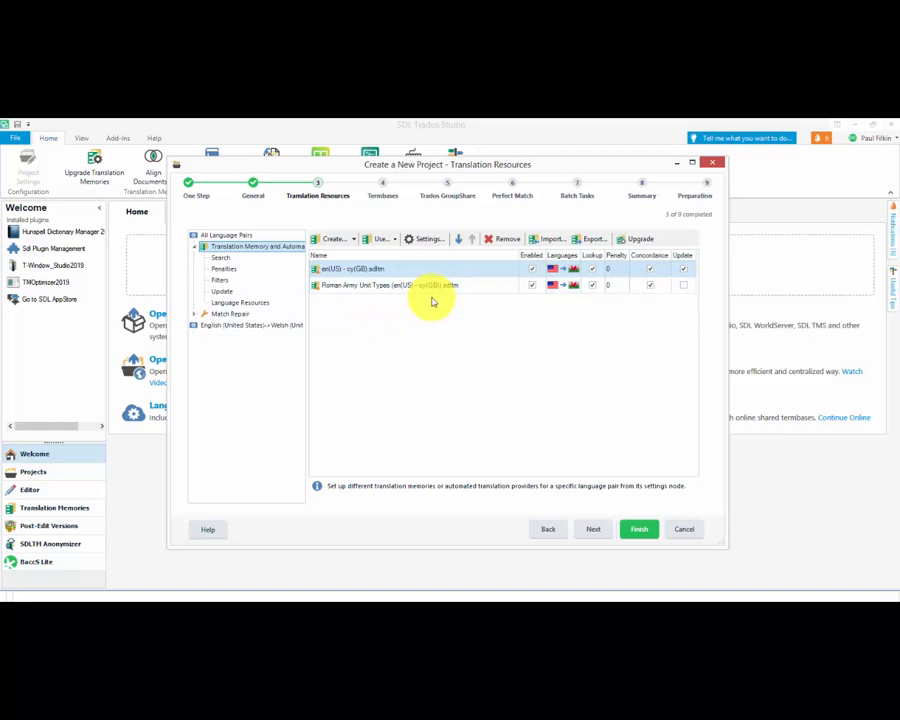
{"action": "left_click", "coordinate": [382, 239]}
{"action": "left_click", "coordinate": [396, 259]}
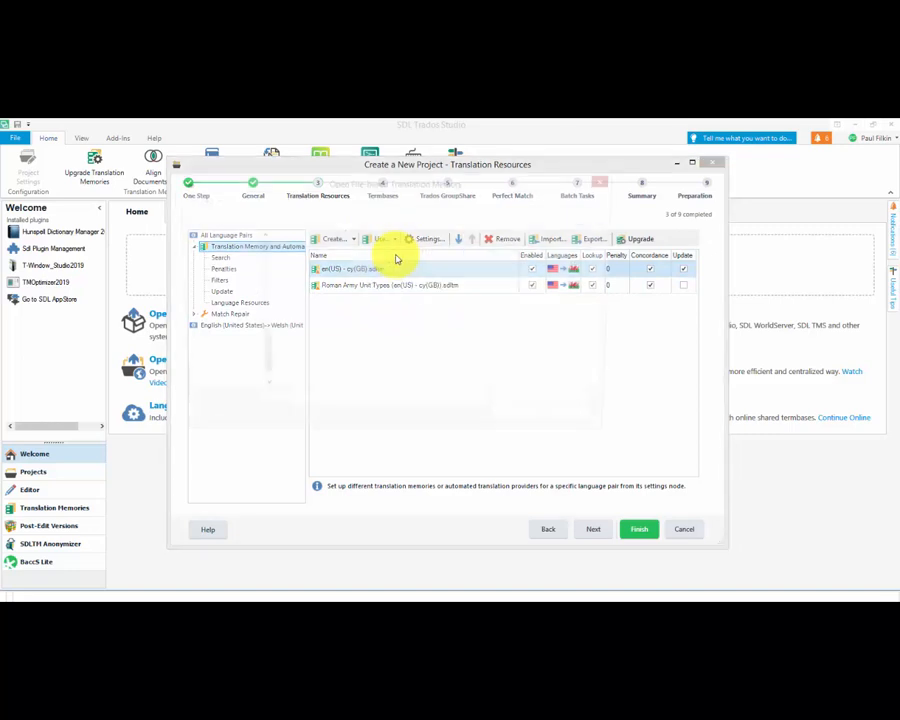
{"action": "left_click", "coordinate": [346, 288]}
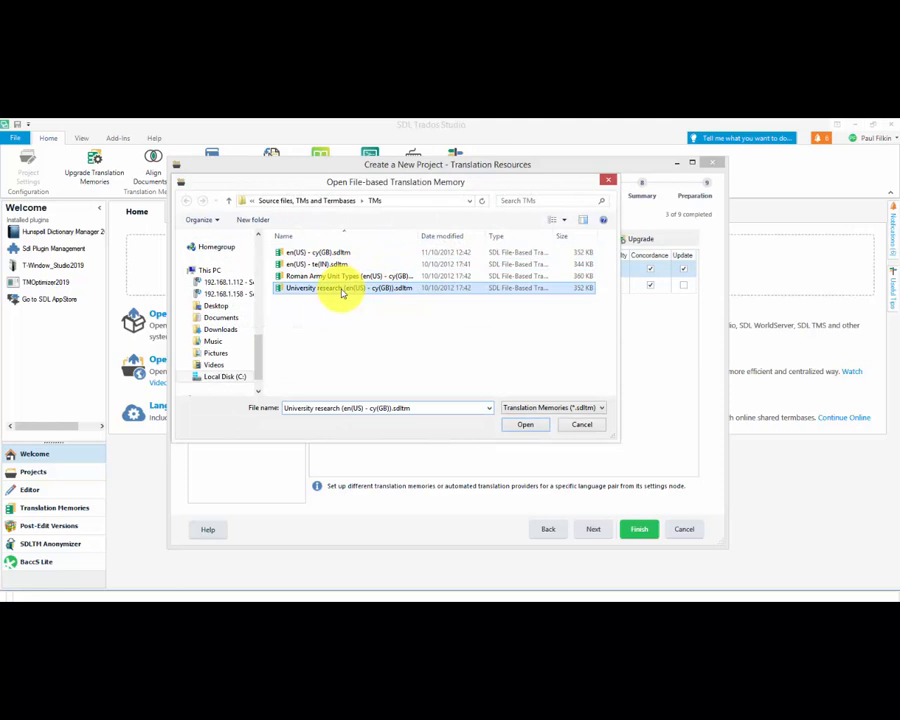
{"action": "left_click", "coordinate": [525, 424]}
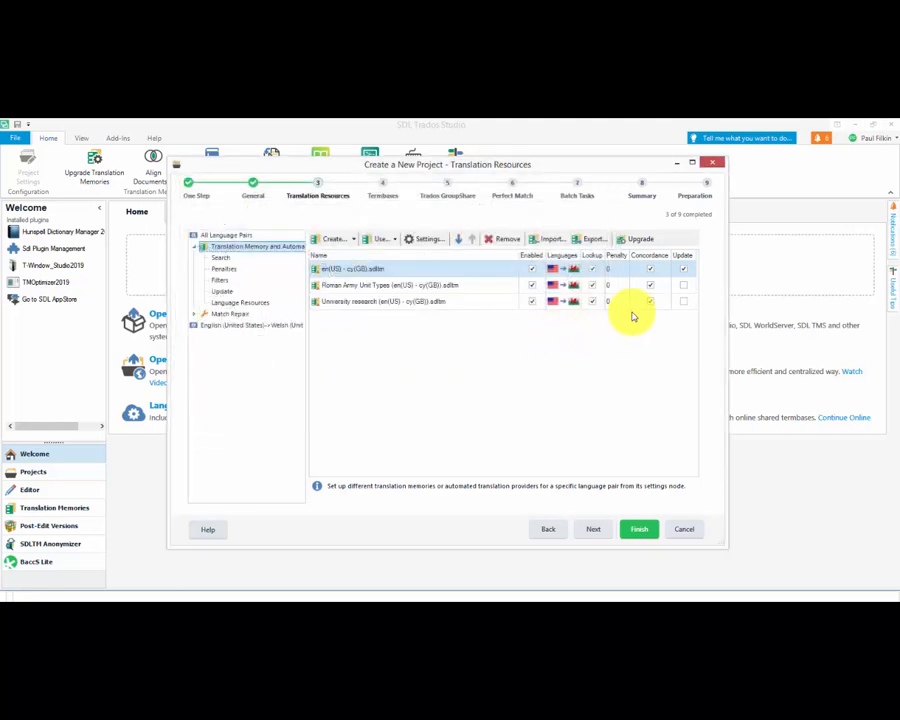
Step: Try enabling updates for the Roman Army Unit Types and University research translation memories, and switch them off again
{"action": "left_click", "coordinate": [684, 286]}
{"action": "left_click", "coordinate": [683, 301]}
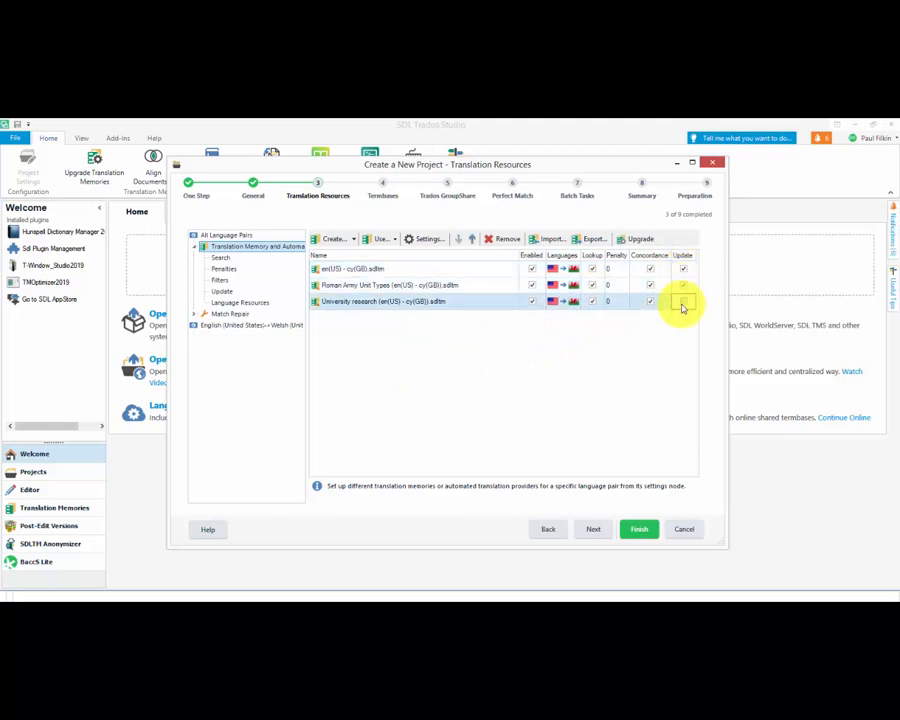
{"action": "left_click", "coordinate": [684, 289]}
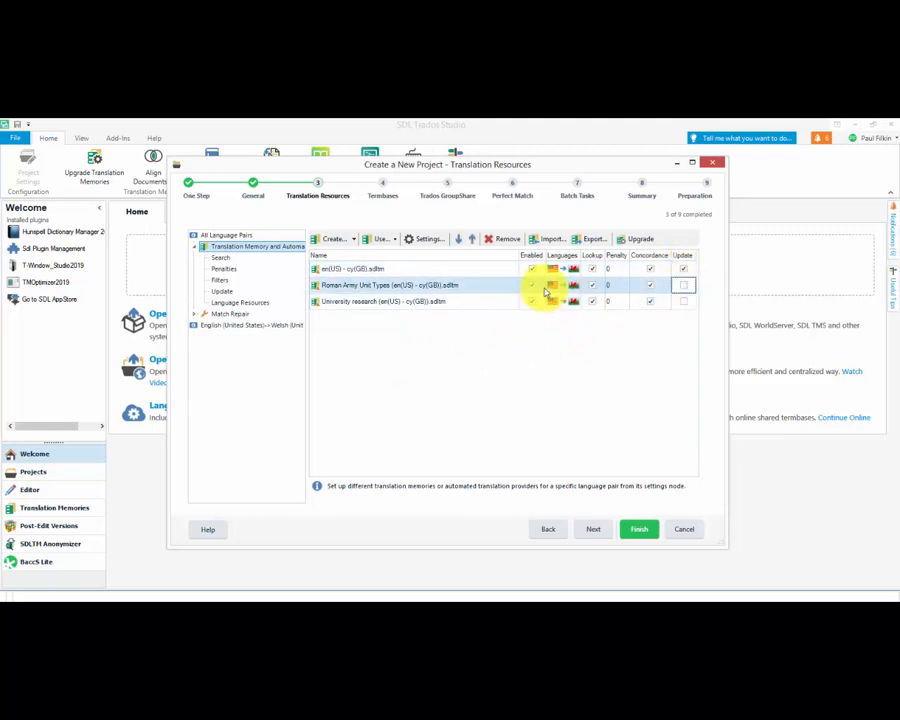
{"action": "left_click", "coordinate": [476, 304]}
{"action": "left_click", "coordinate": [480, 291]}
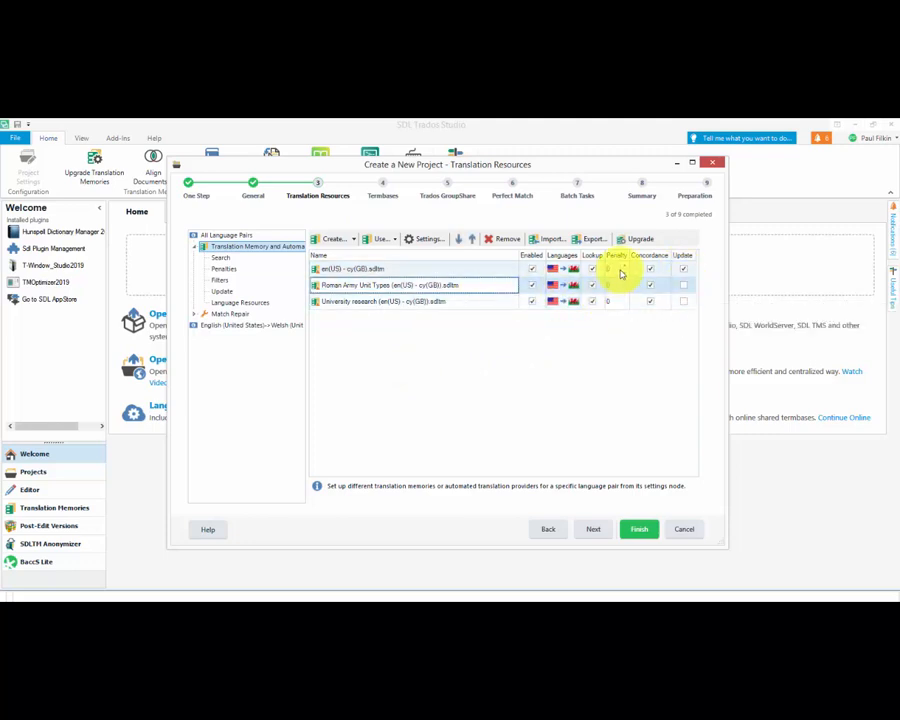
Step: Open the Google Cloud Translation API connection settings as a further translation provider and cancel without adding it
{"action": "left_click", "coordinate": [385, 241]}
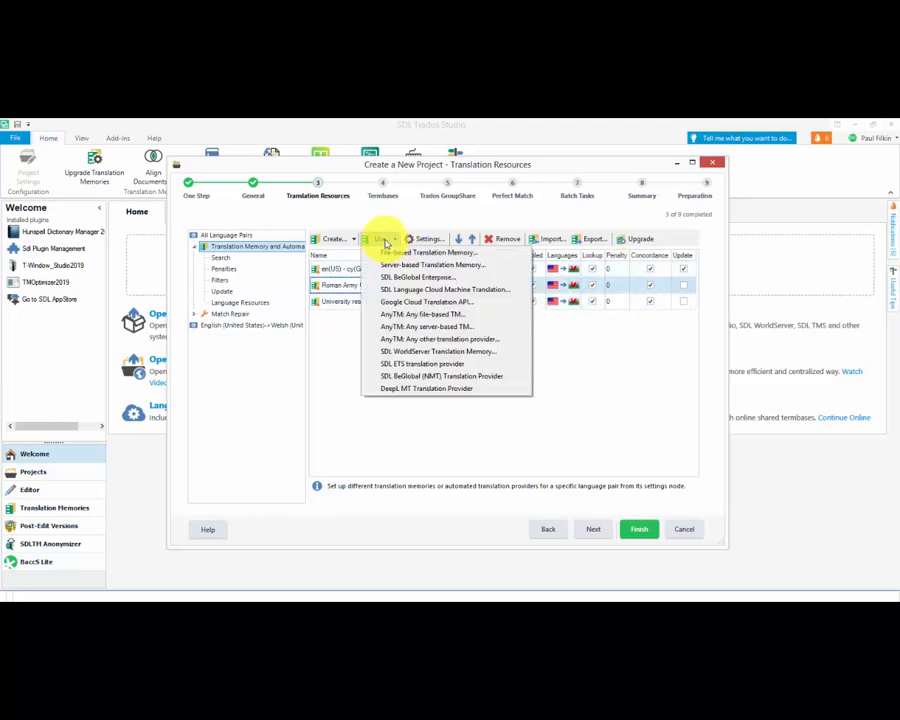
{"action": "left_click", "coordinate": [428, 301]}
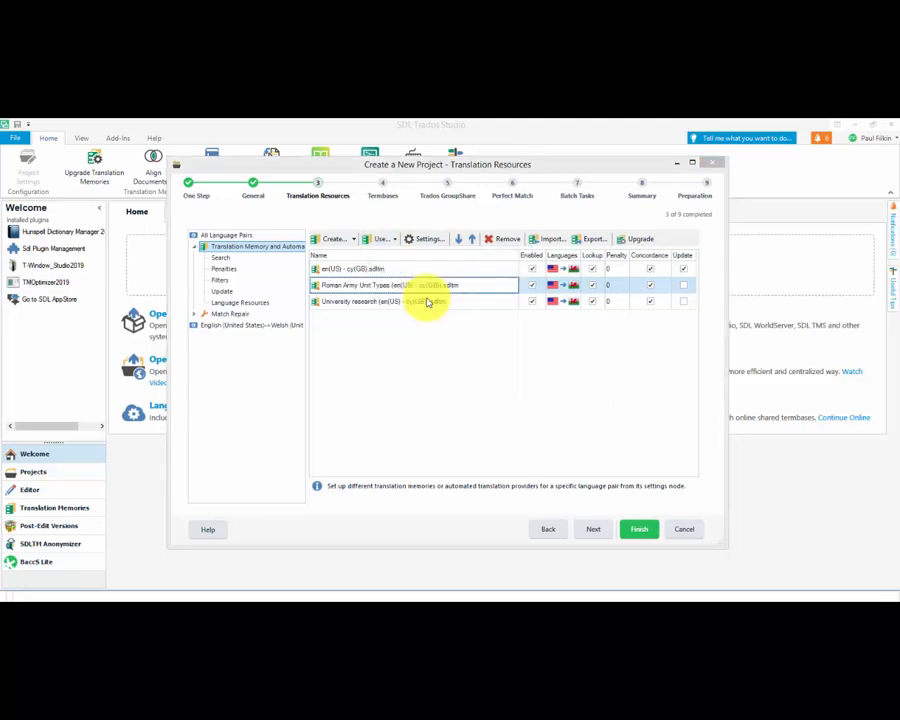
{"action": "left_click", "coordinate": [543, 399]}
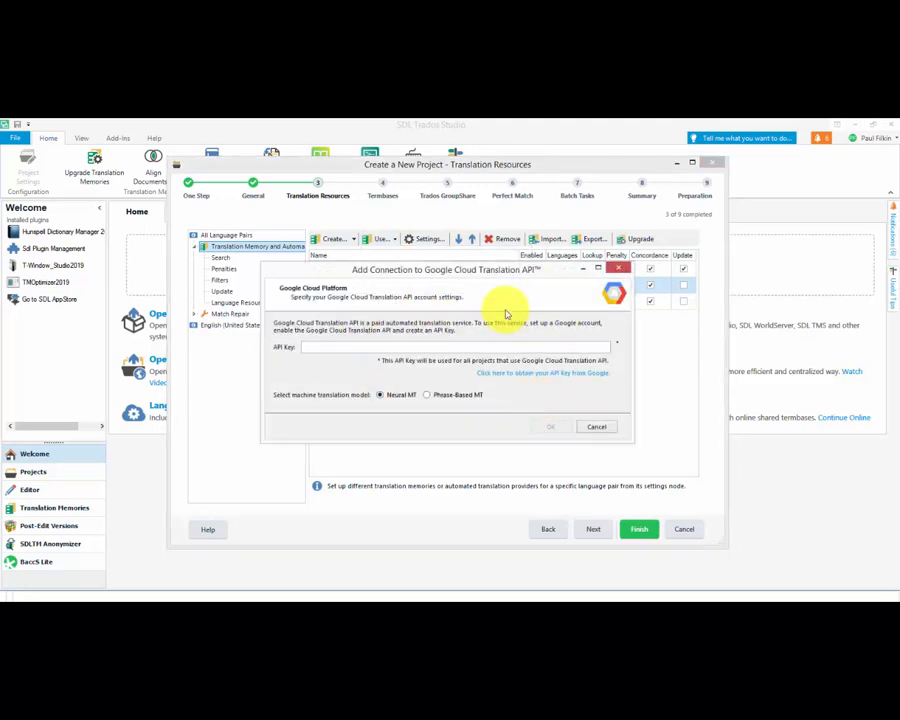
{"action": "left_click", "coordinate": [601, 427]}
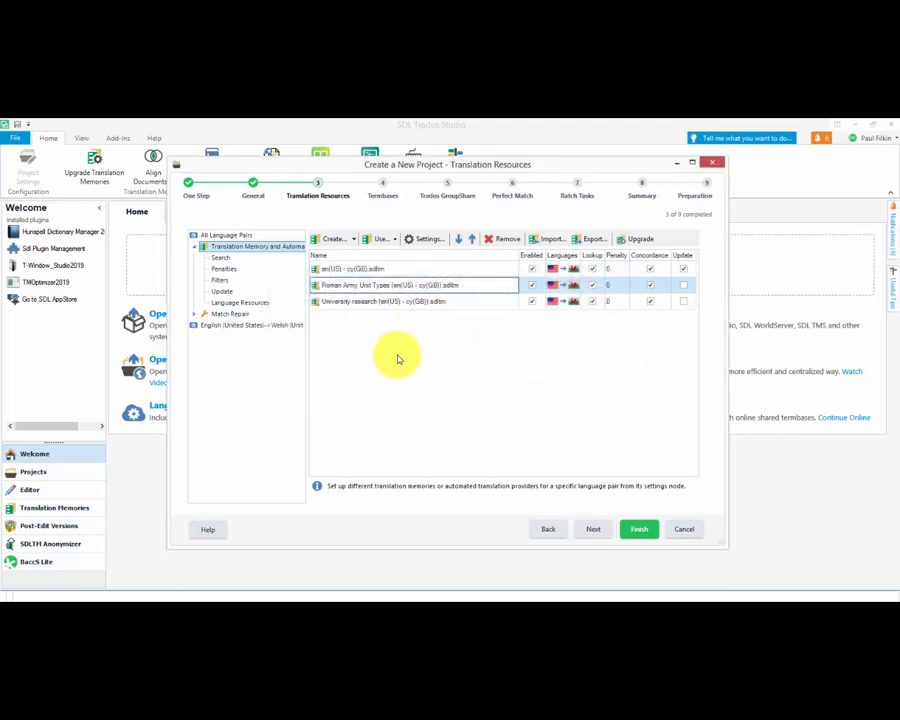
Step: Add the file-based MultiTerm termbase Roman terms.sdltb to the project
{"action": "left_click", "coordinate": [385, 200]}
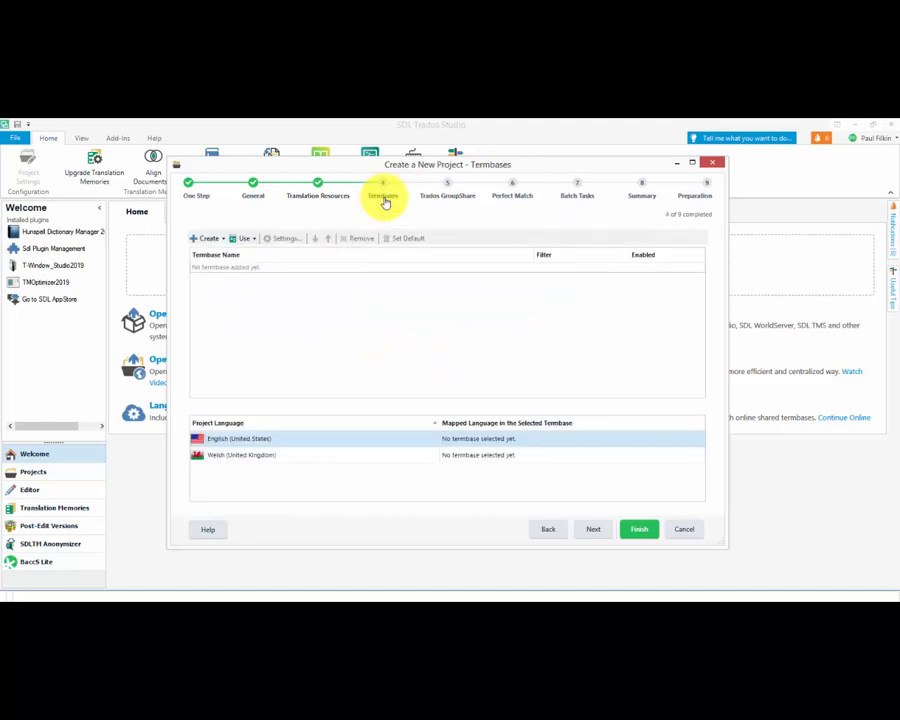
{"action": "left_click", "coordinate": [249, 243]}
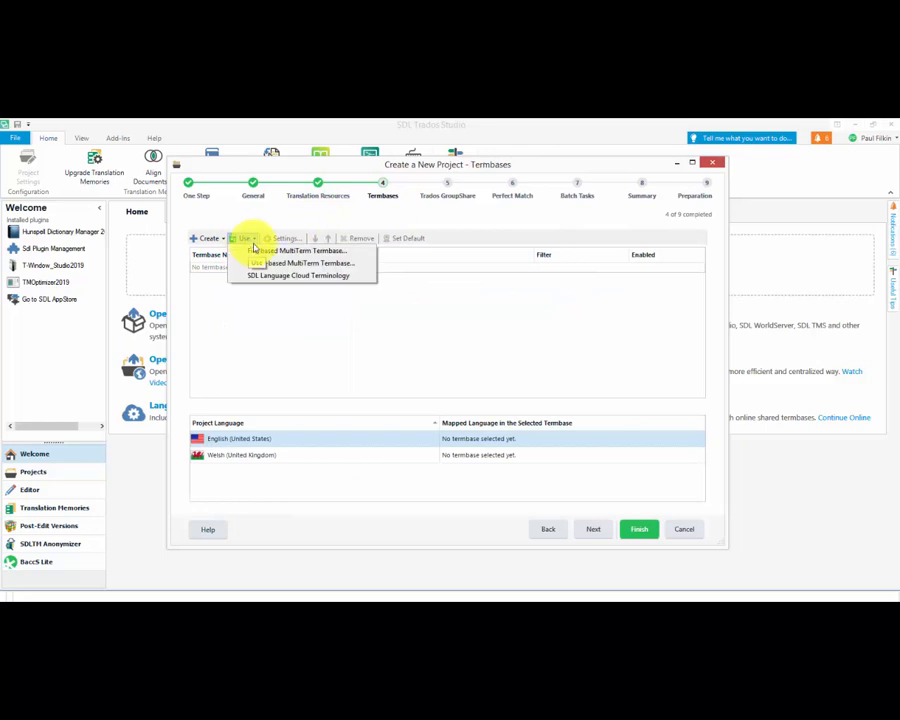
{"action": "left_click", "coordinate": [257, 249]}
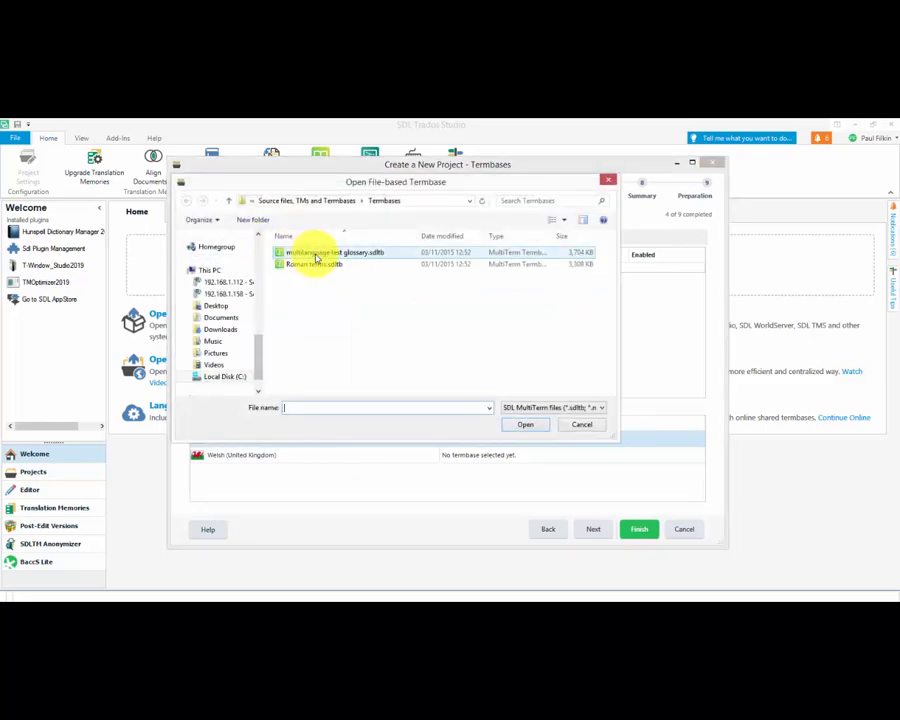
{"action": "left_click", "coordinate": [305, 264]}
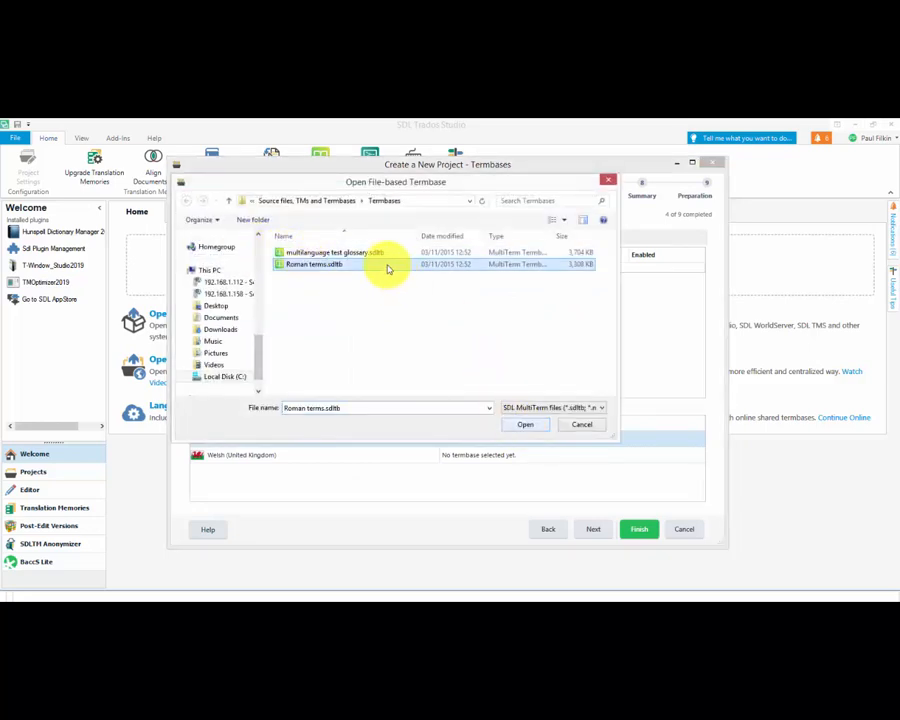
{"action": "left_click", "coordinate": [523, 426]}
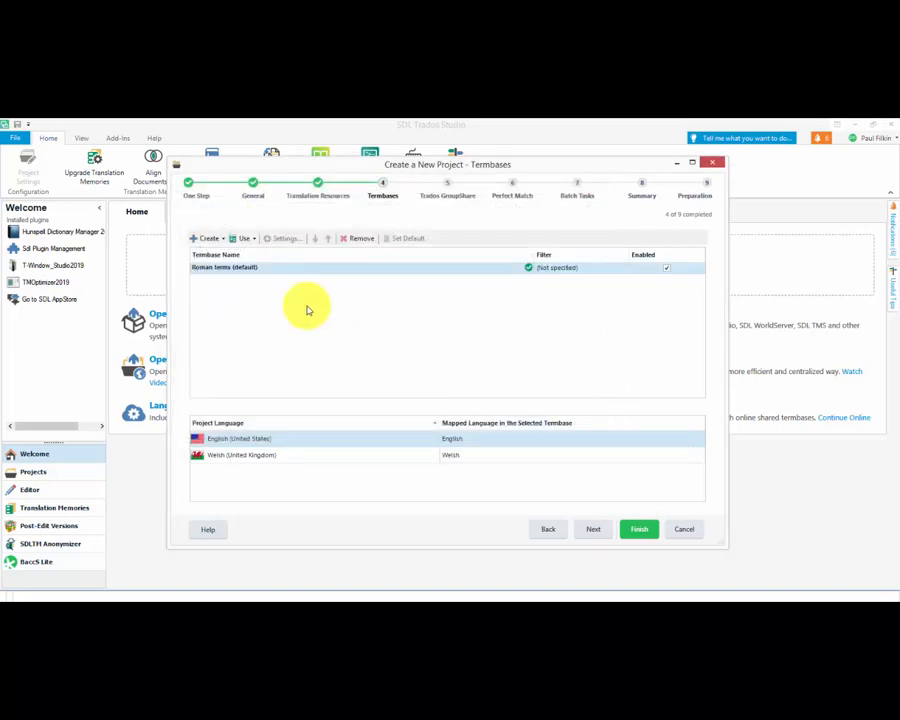
Step: Set the translation search's minimum match value to 50 for all language pairs and view the penalties settings
{"action": "left_click", "coordinate": [317, 184]}
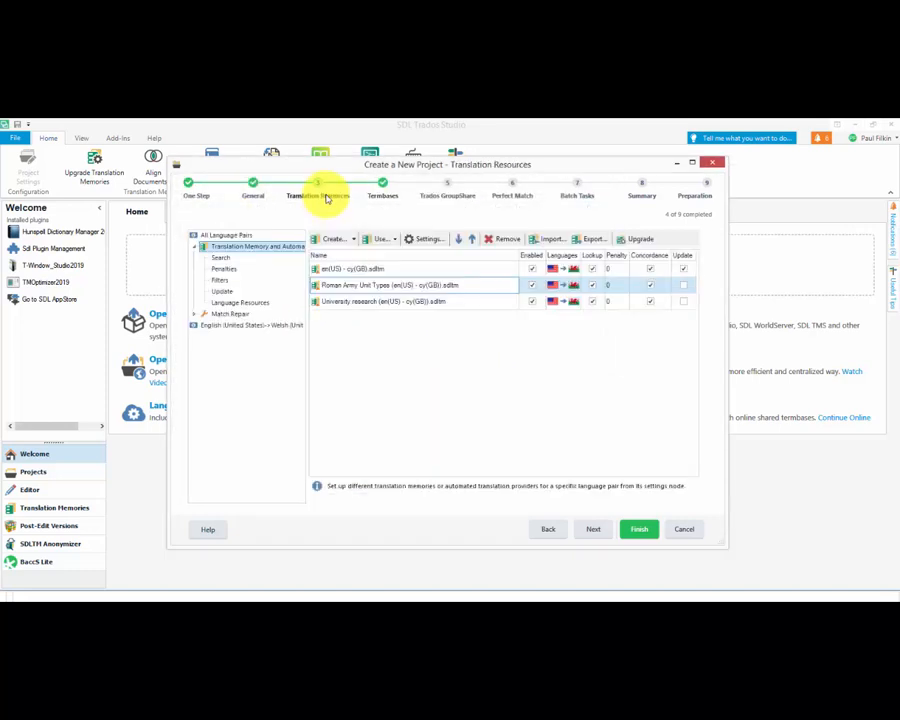
{"action": "left_click", "coordinate": [222, 259]}
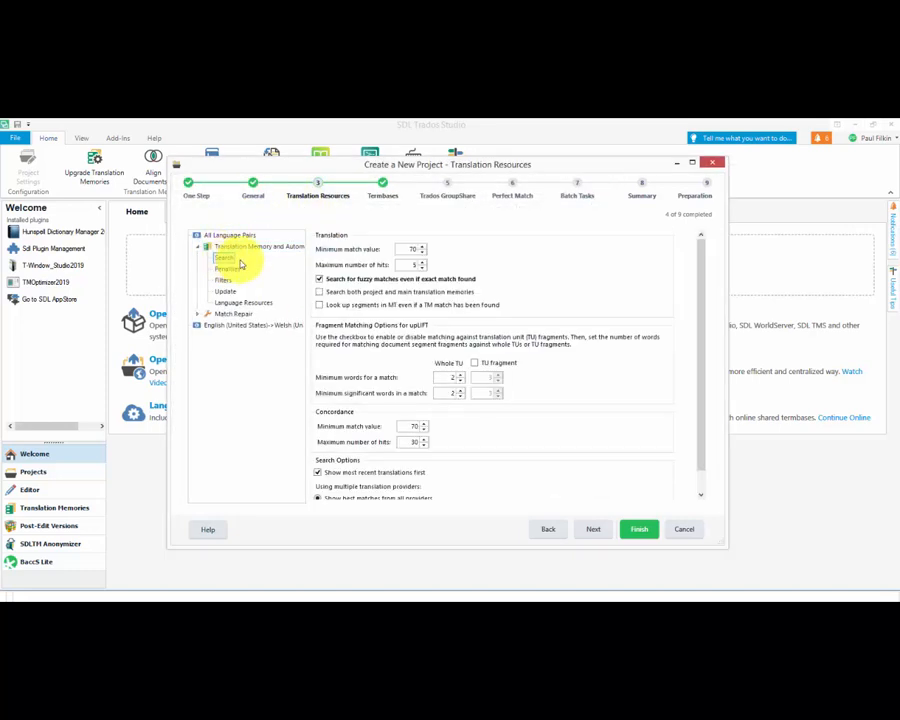
{"action": "double_click", "coordinate": [412, 248]}
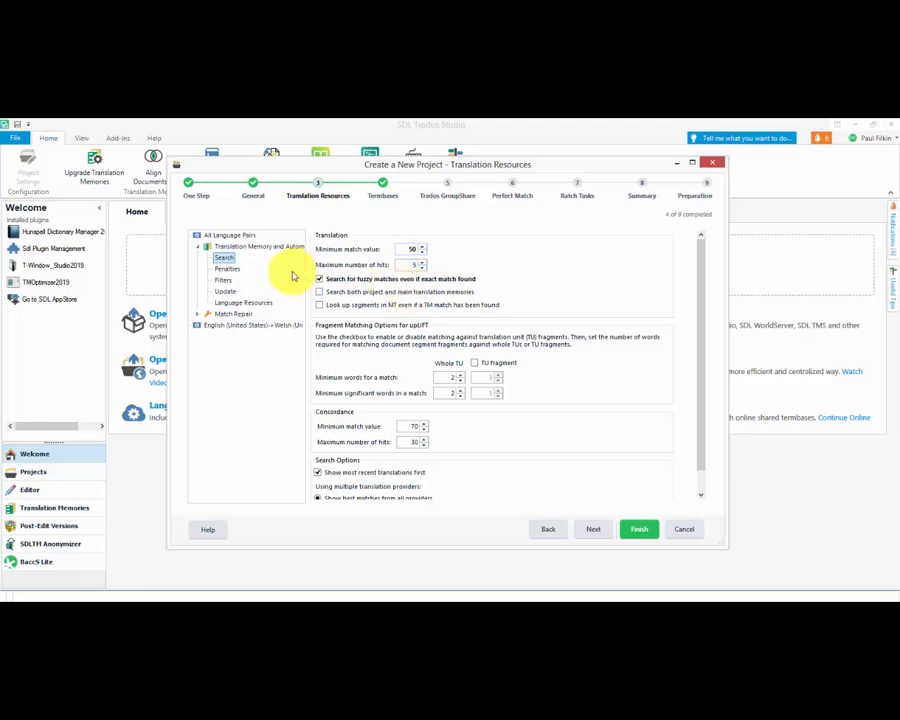
{"action": "left_click", "coordinate": [226, 268]}
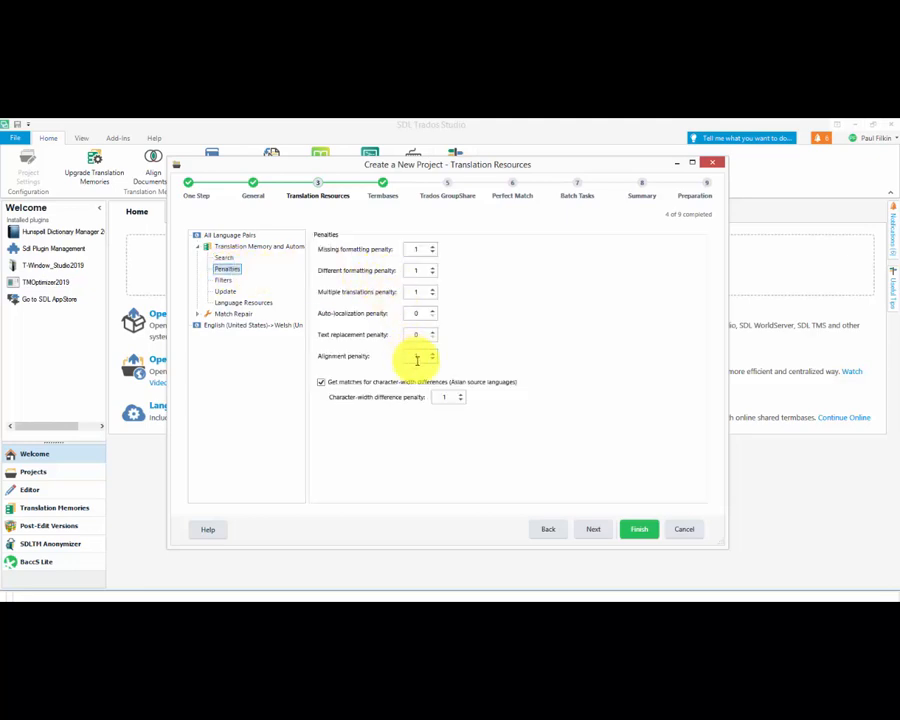
Step: Set the minimum match value for pre-translating files to 90 in the batch tasks and finish the wizard to prepare the project
{"action": "left_click", "coordinate": [593, 530]}
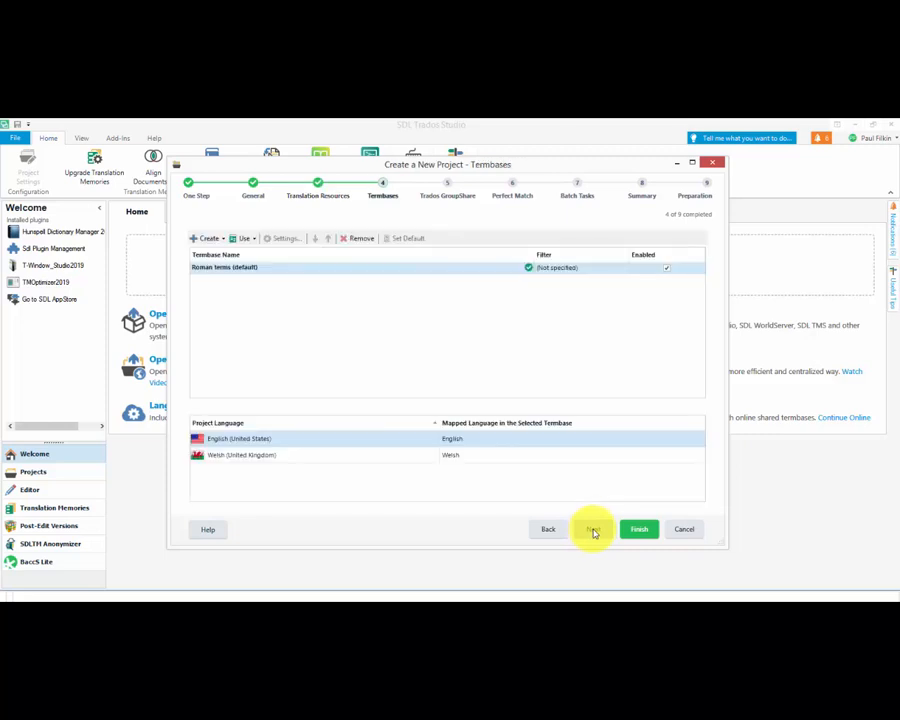
{"action": "left_click", "coordinate": [455, 196]}
{"action": "left_click", "coordinate": [517, 196]}
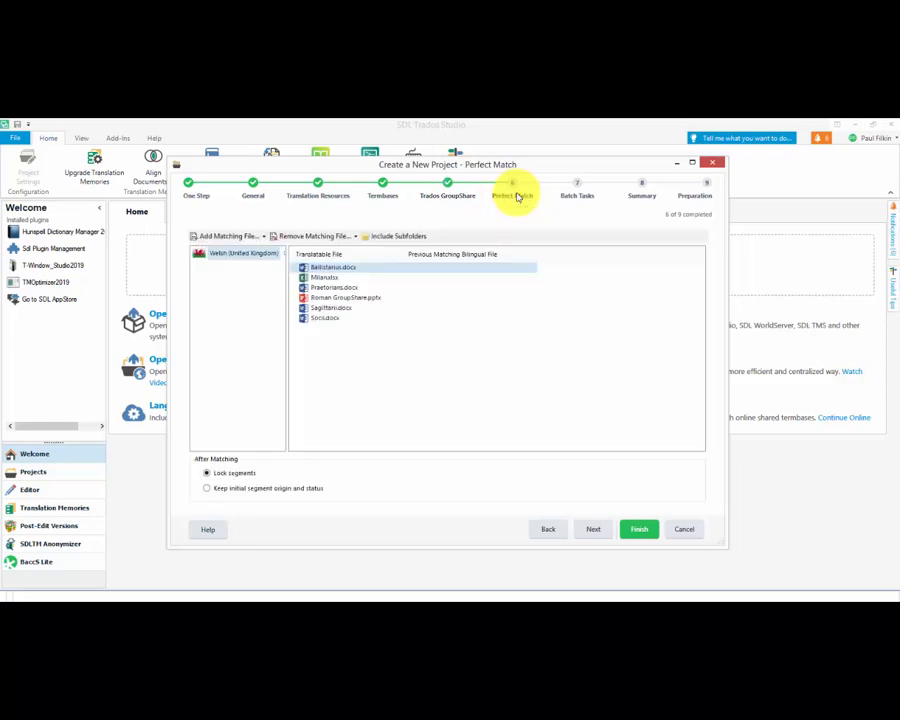
{"action": "left_click", "coordinate": [590, 200]}
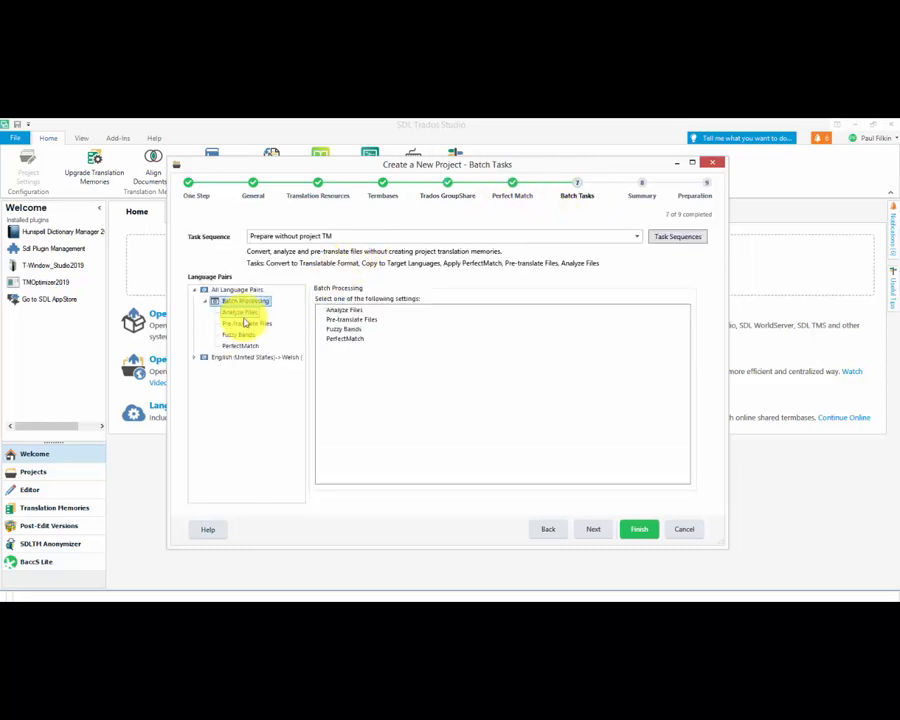
{"action": "left_click", "coordinate": [245, 323]}
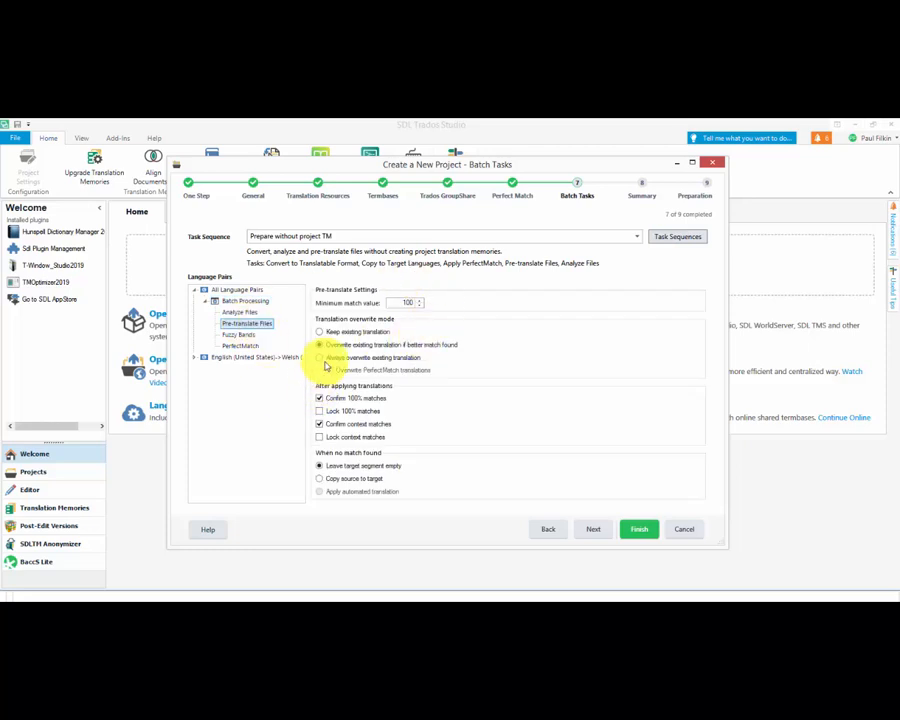
{"action": "double_click", "coordinate": [405, 302]}
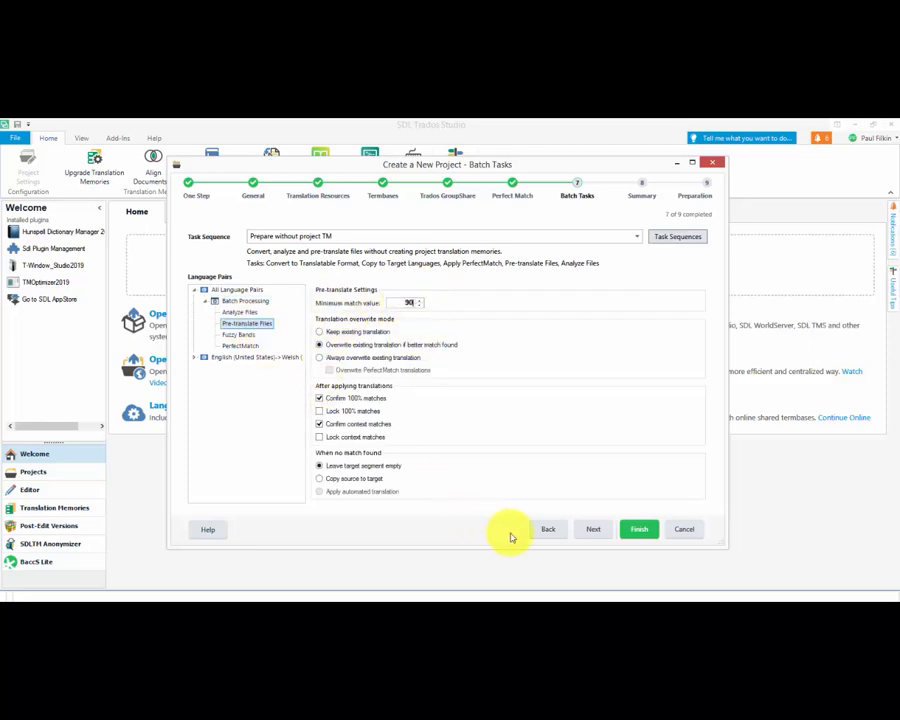
{"action": "left_click", "coordinate": [639, 529]}
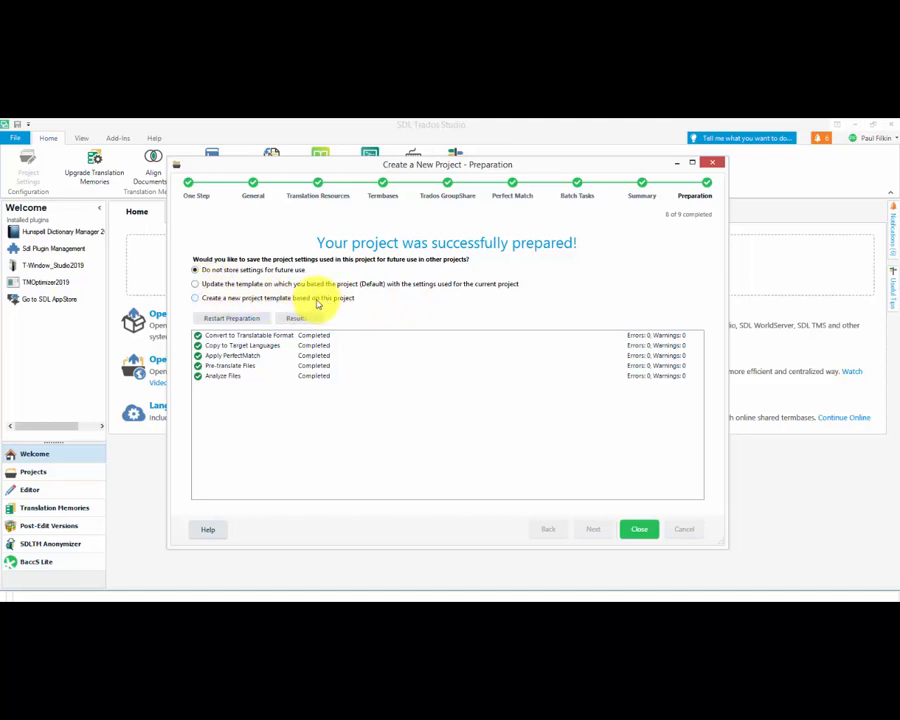
Step: Create a new project template based on this project and save it as Roman_Template_#1
{"action": "left_click", "coordinate": [196, 299]}
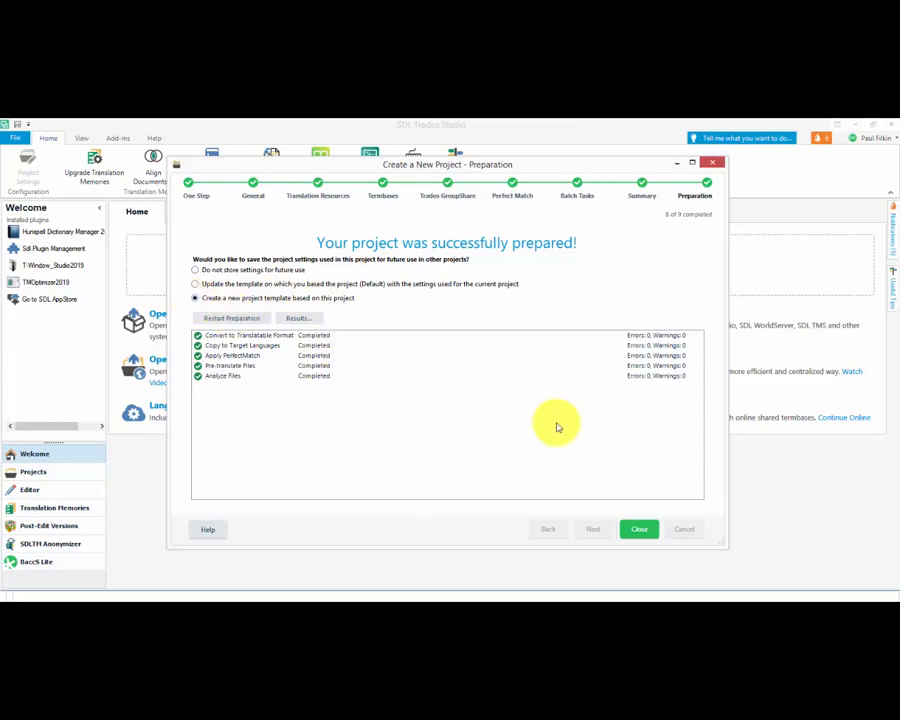
{"action": "left_click", "coordinate": [638, 535]}
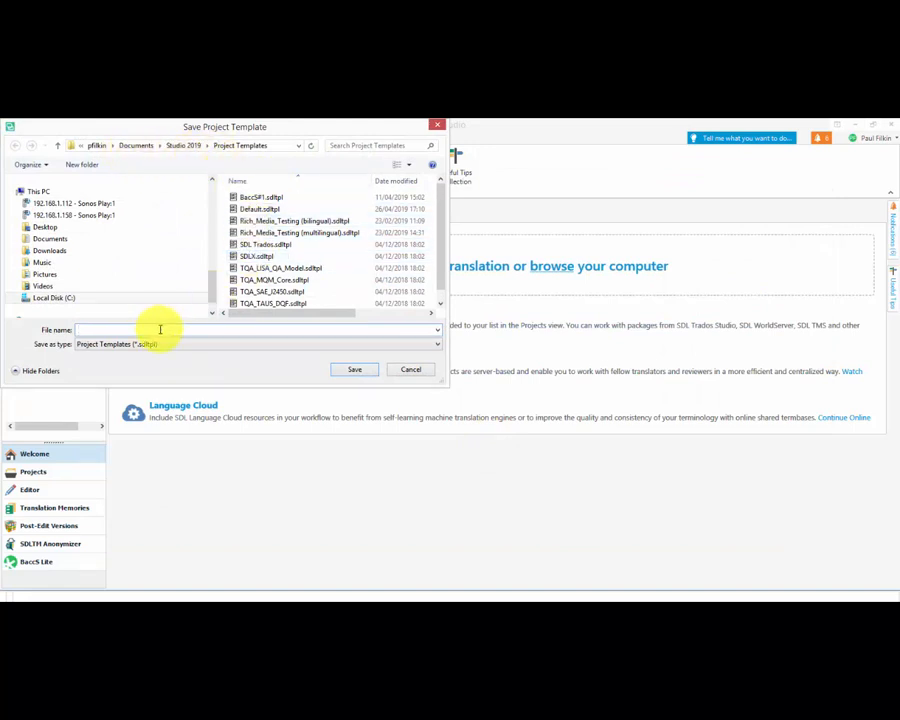
{"action": "type", "text": "Roman_Template_#1"}
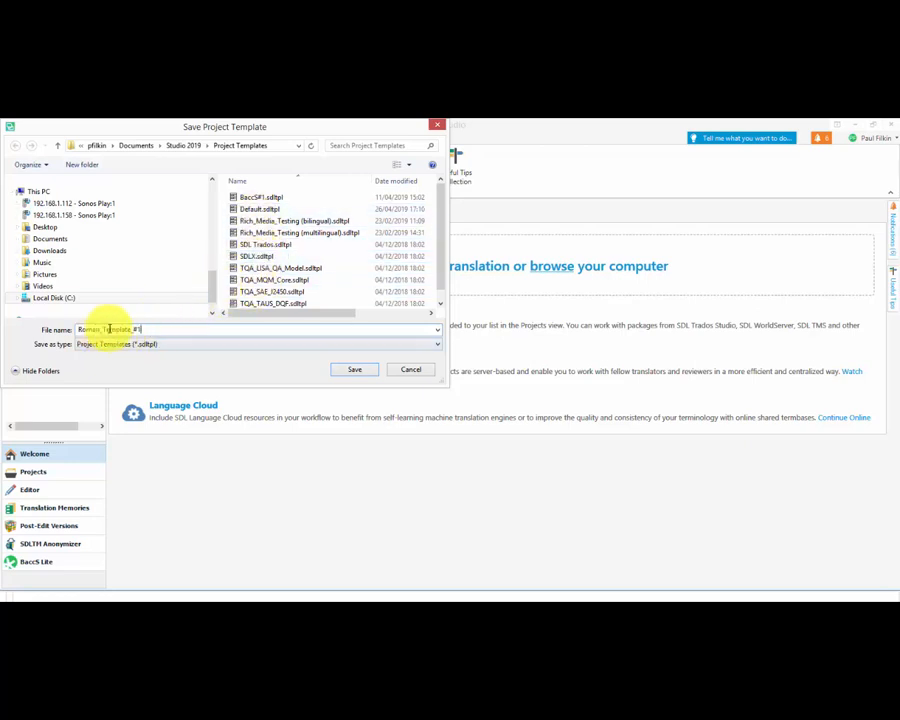
{"action": "left_click_drag", "start_coordinate": [78, 330], "coordinate": [97, 330]}
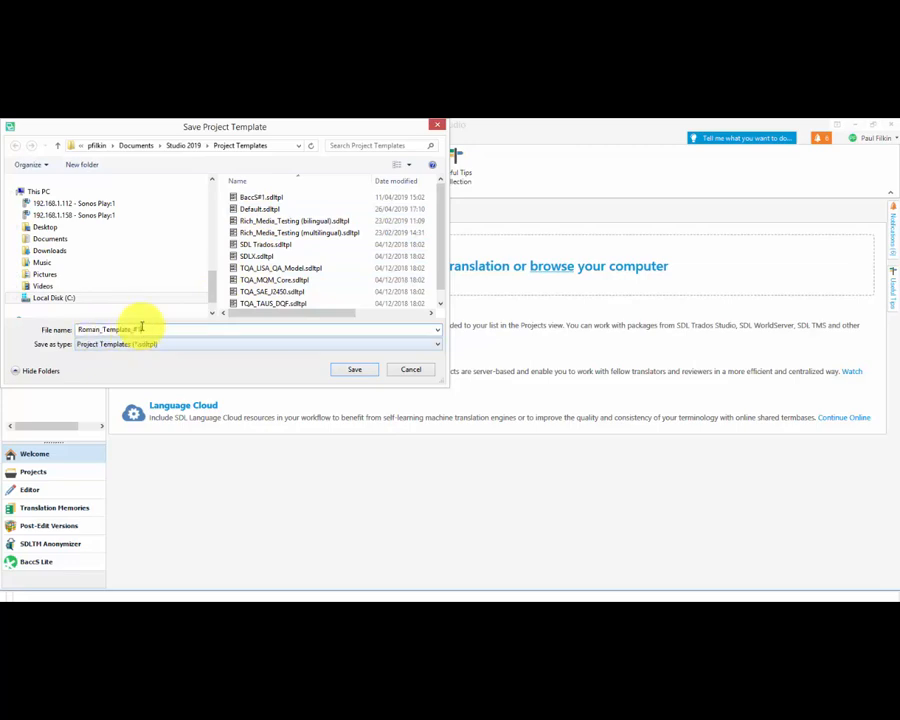
{"action": "left_click", "coordinate": [177, 330]}
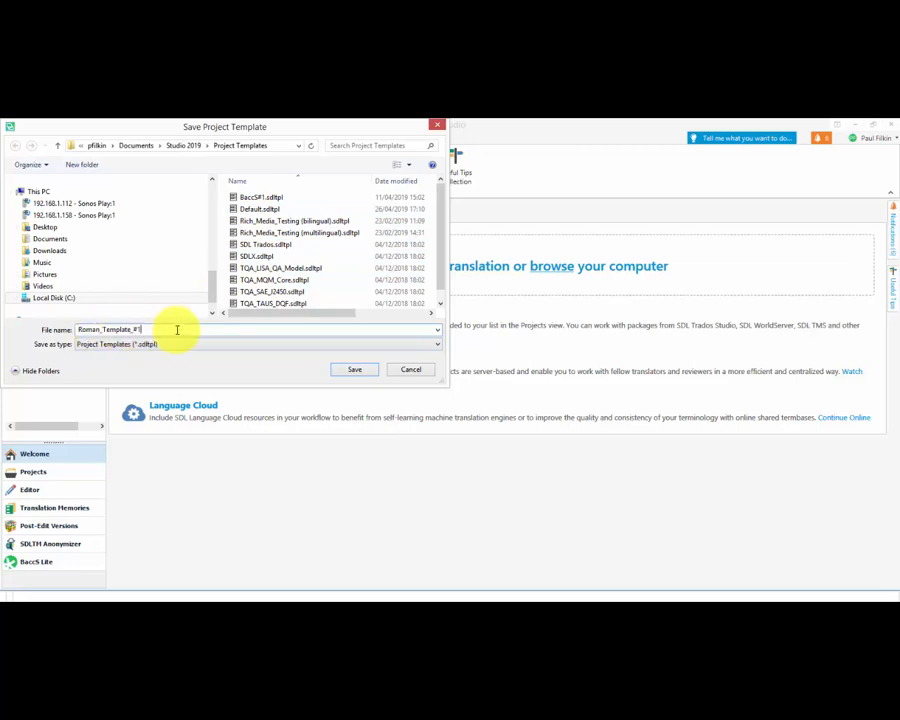
{"action": "left_click", "coordinate": [354, 369]}
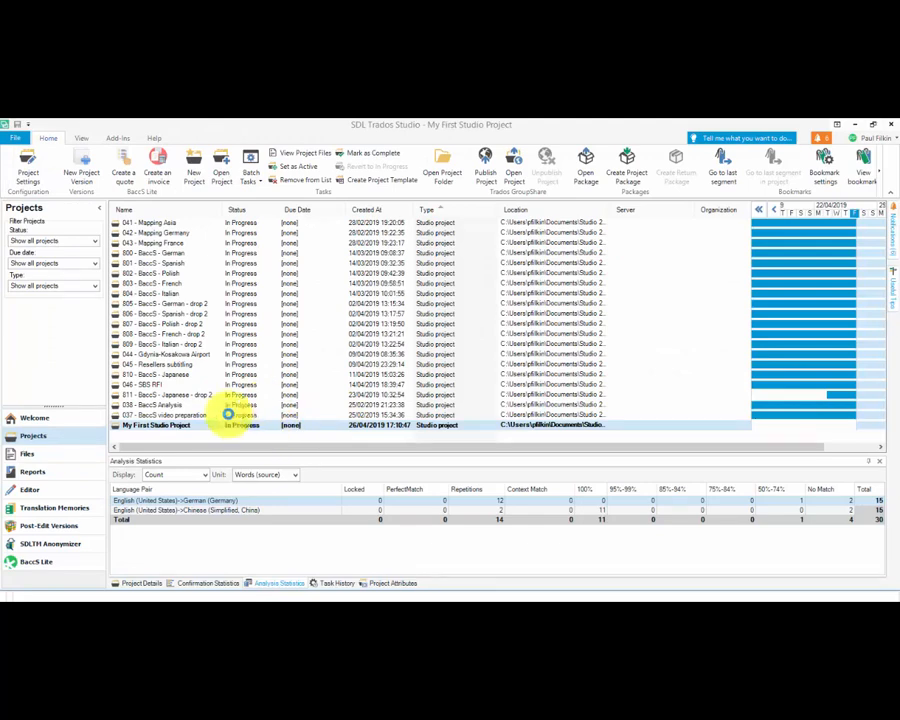
Step: Open My First Studio Project's file list and explore the folder containing Ballistarius.docx.sdlxliff
{"action": "double_click", "coordinate": [200, 428]}
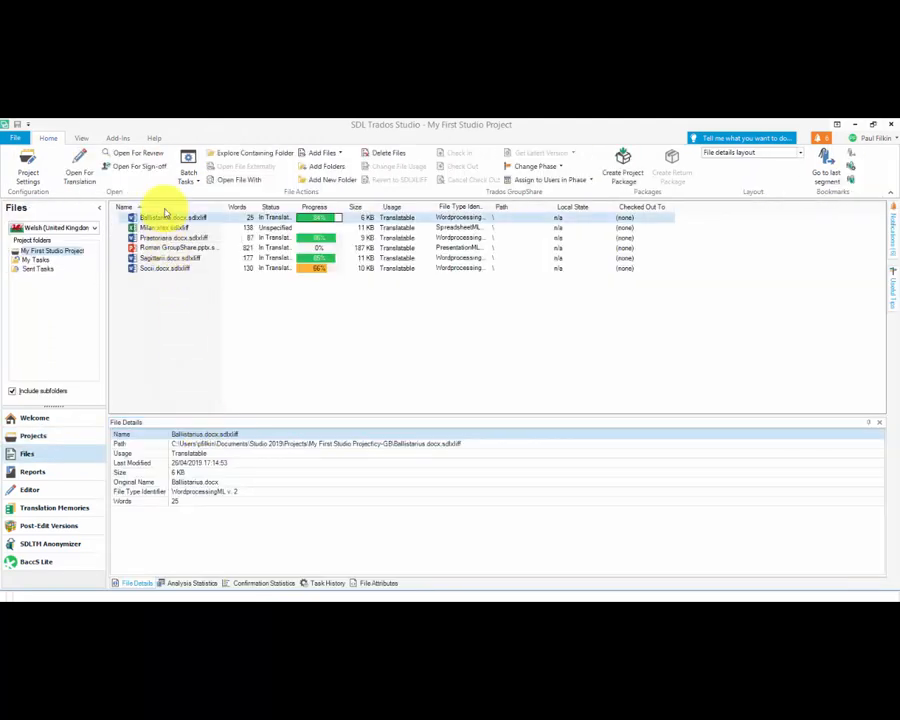
{"action": "left_click_drag", "start_coordinate": [161, 215], "coordinate": [185, 209]}
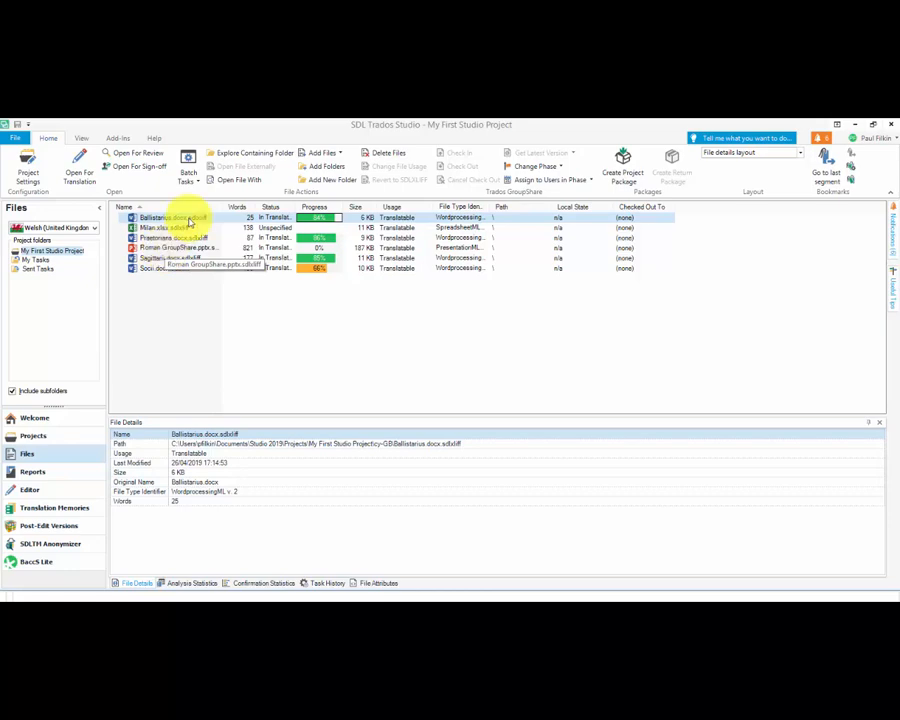
{"action": "left_click", "coordinate": [241, 157]}
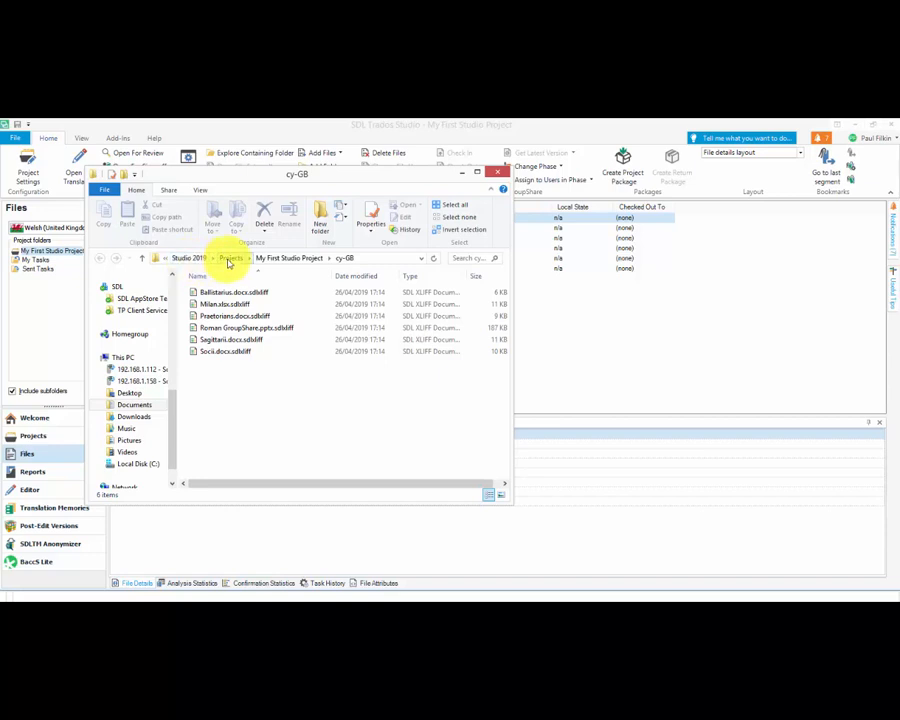
Step: Inspect the source files in the project's en-US folder, sorted by file type
{"action": "left_click", "coordinate": [287, 264]}
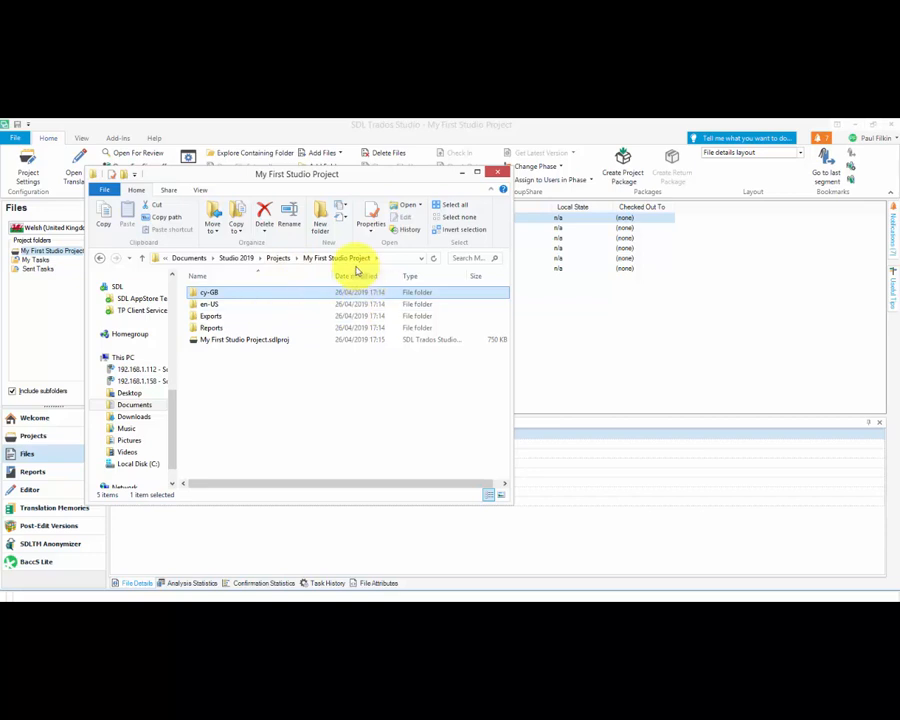
{"action": "double_click", "coordinate": [214, 306]}
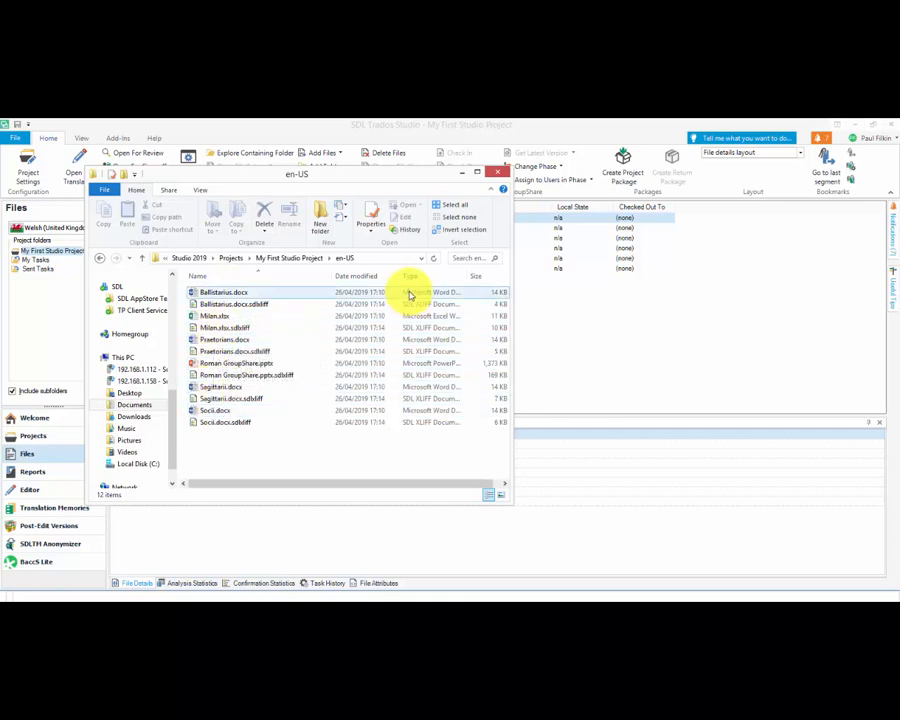
{"action": "left_click", "coordinate": [411, 276]}
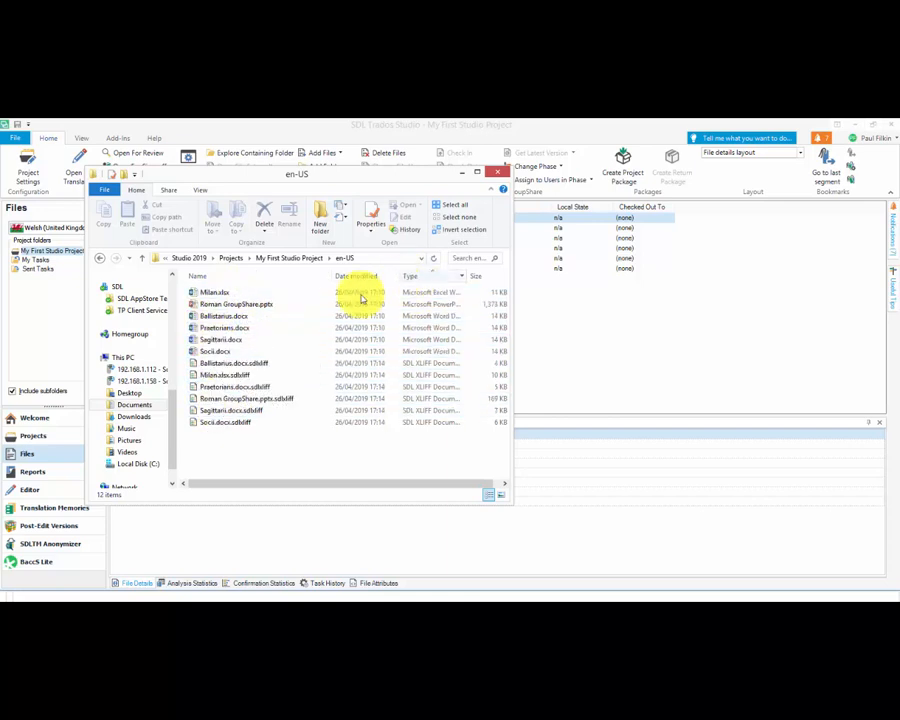
{"action": "left_click", "coordinate": [228, 364]}
{"action": "left_click", "coordinate": [231, 422]}
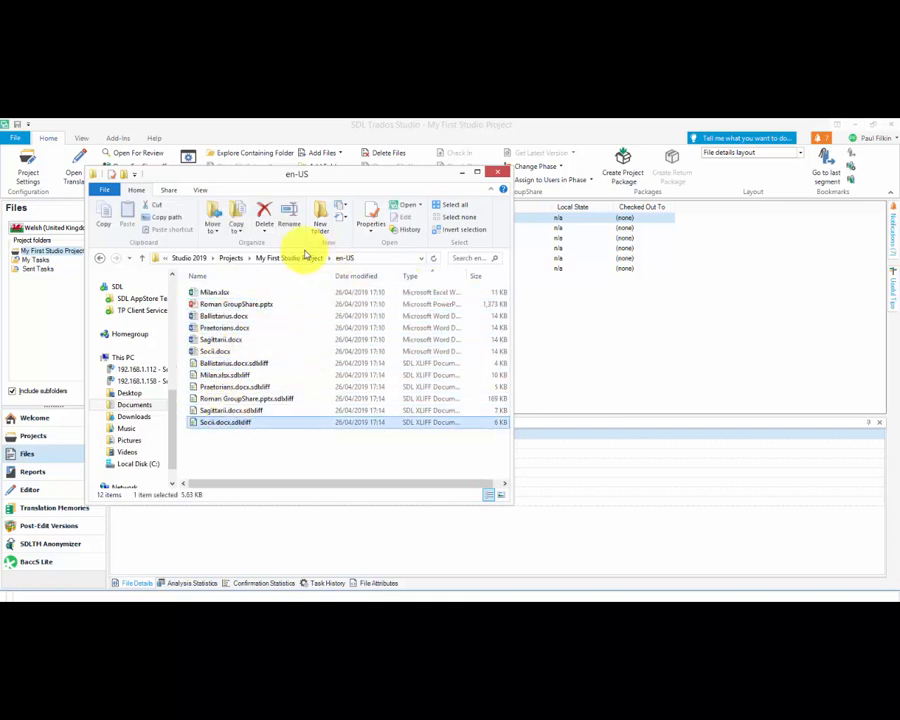
Step: Review the target files in the cy-GB folder, return to the My First Studio Project folder and close the file browser
{"action": "left_click", "coordinate": [299, 259]}
{"action": "double_click", "coordinate": [212, 293]}
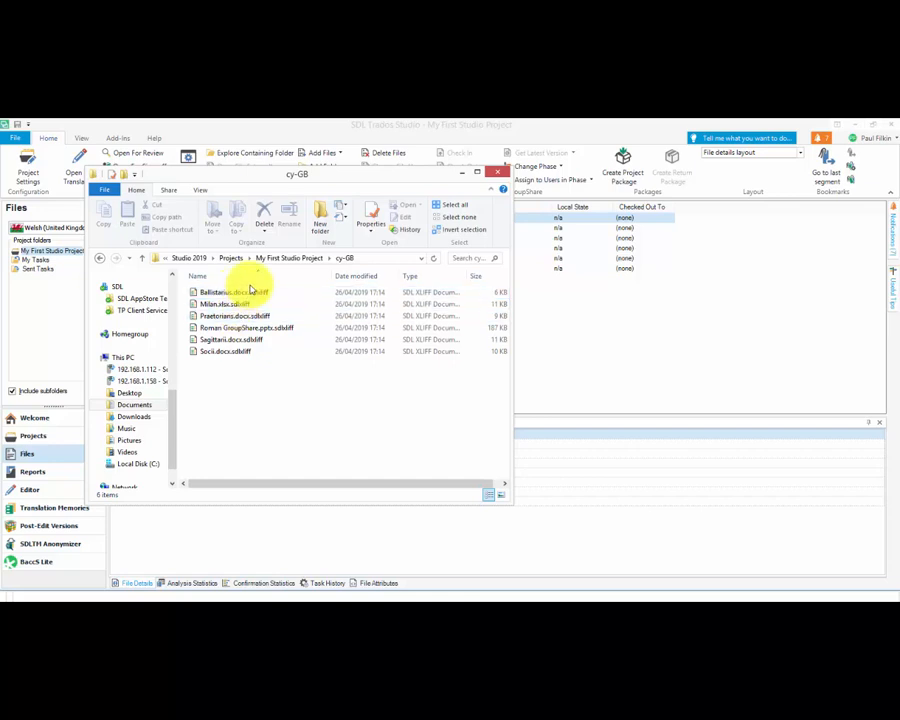
{"action": "left_click", "coordinate": [283, 260]}
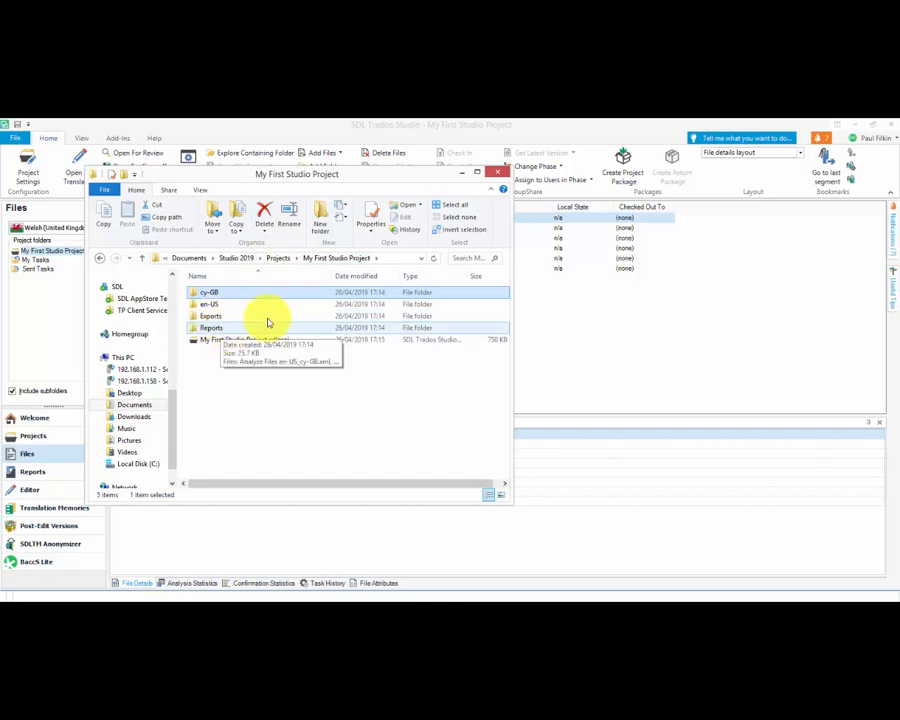
{"action": "left_click", "coordinate": [497, 174]}
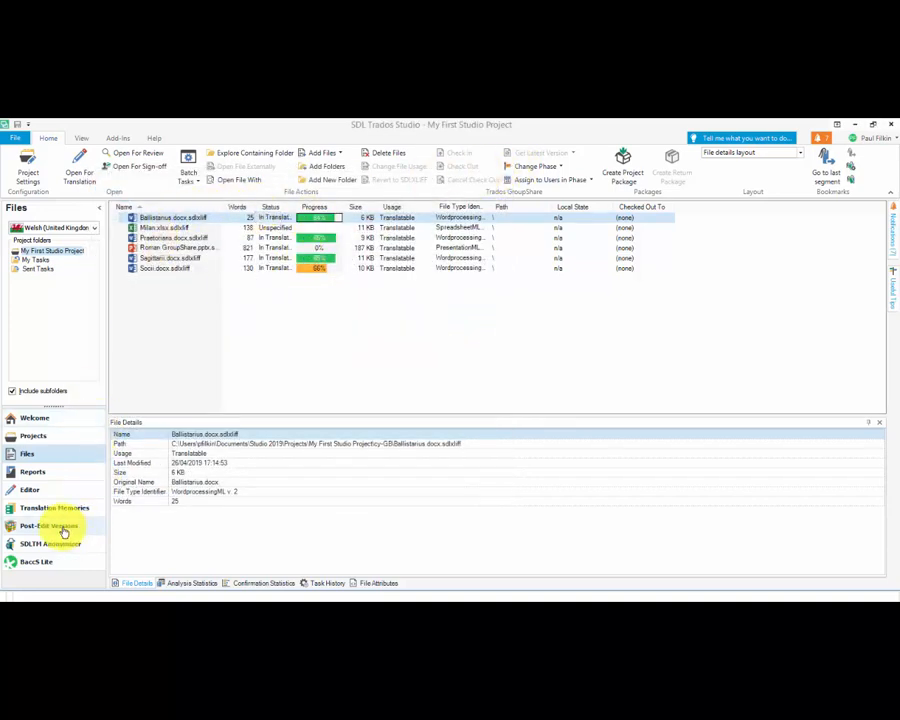
Step: Open the project's Analyze Files report and examine its summary, settings, totals and per-file details
{"action": "left_click", "coordinate": [34, 472]}
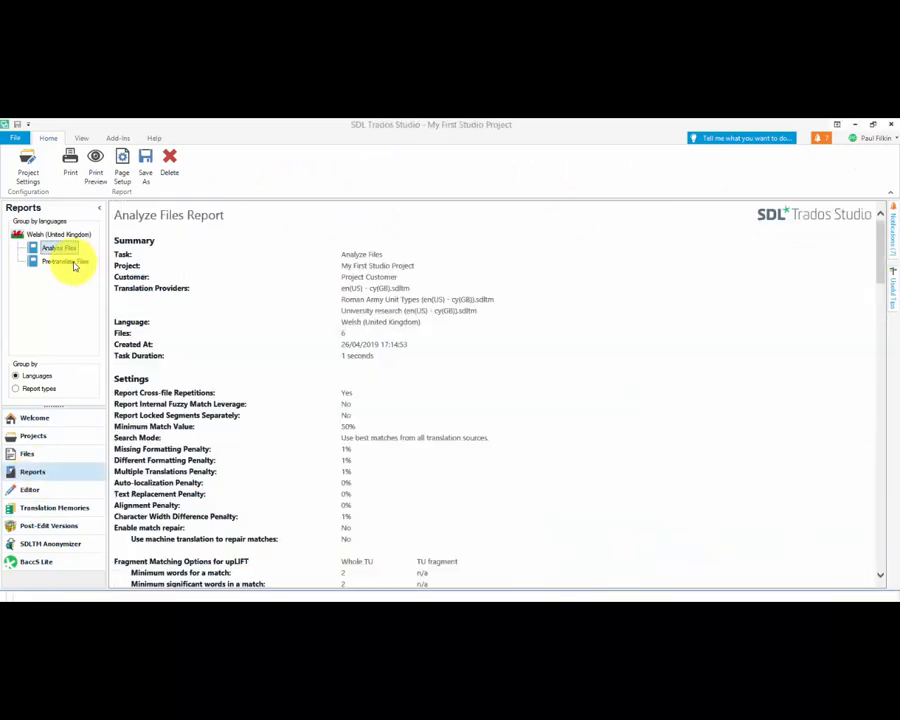
{"action": "scroll", "coordinate": [375, 300], "scroll_direction": "down", "scroll_amount": 6}
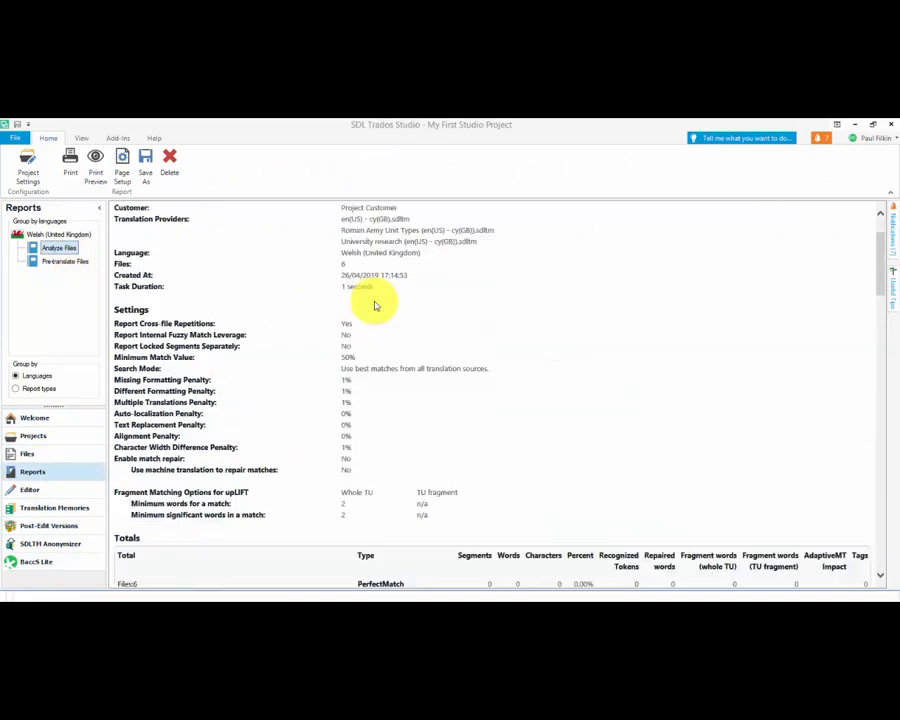
{"action": "scroll", "coordinate": [375, 300], "scroll_direction": "up", "scroll_amount": 1}
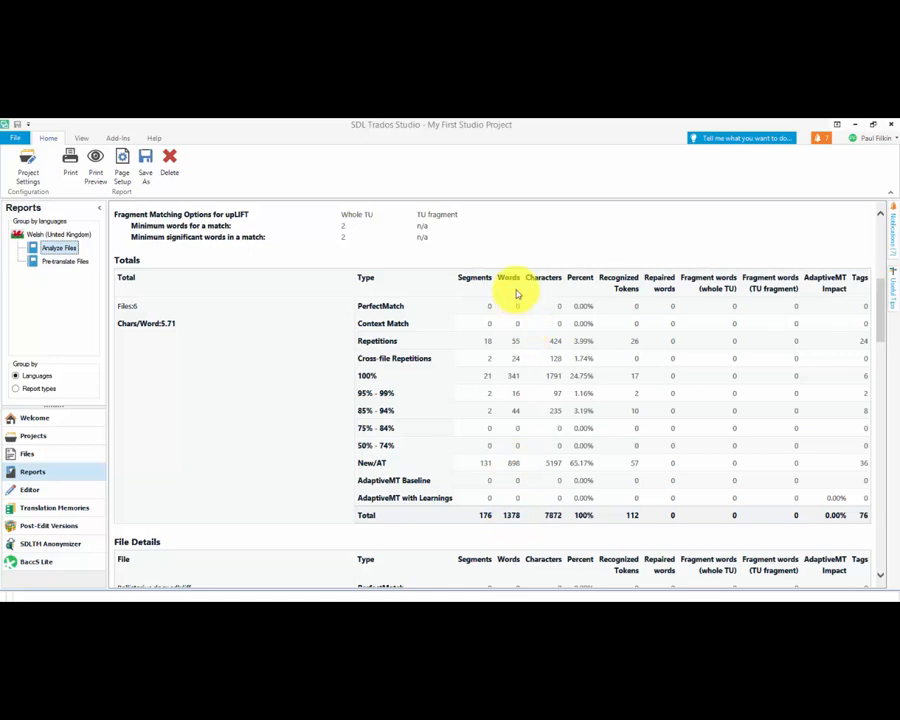
{"action": "scroll", "coordinate": [585, 360], "scroll_direction": "down", "scroll_amount": 10}
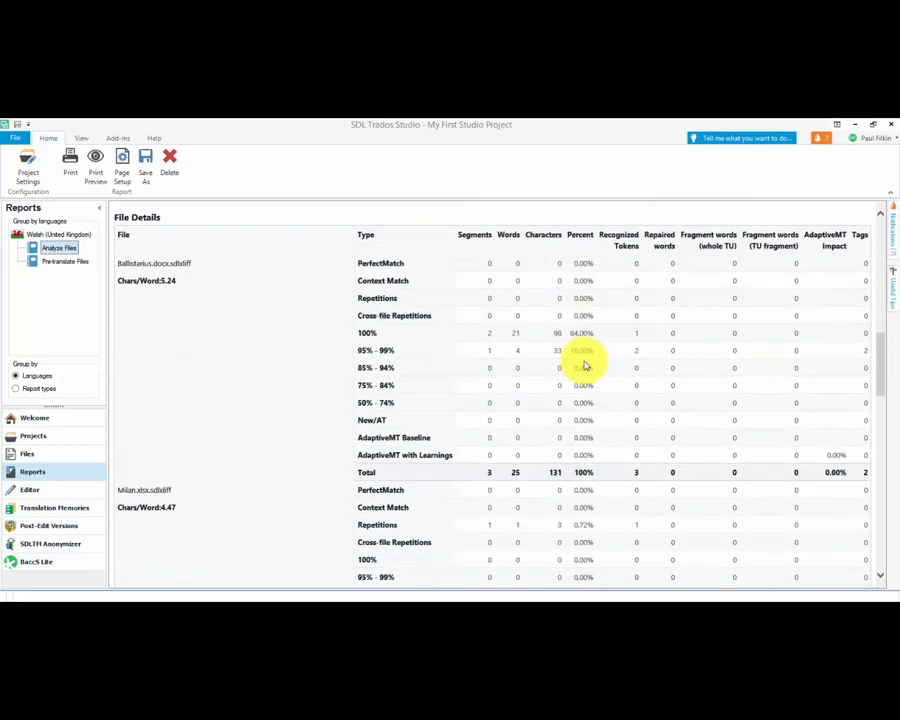
{"action": "scroll", "coordinate": [482, 343], "scroll_direction": "down", "scroll_amount": 3}
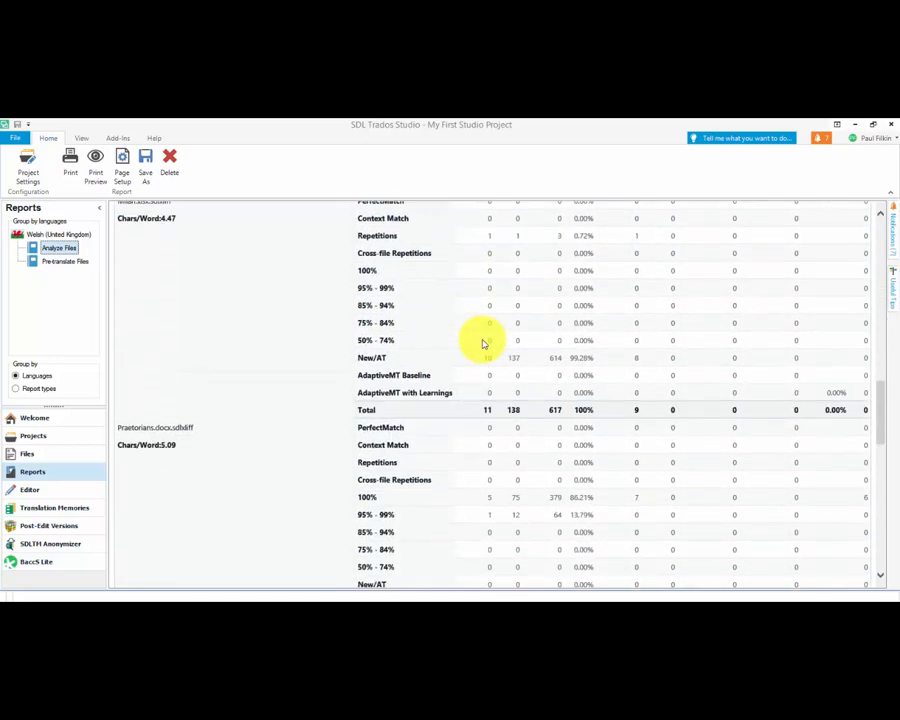
{"action": "scroll", "coordinate": [482, 343], "scroll_direction": "up", "scroll_amount": 10}
{"action": "scroll", "coordinate": [482, 346], "scroll_direction": "up", "scroll_amount": 5}
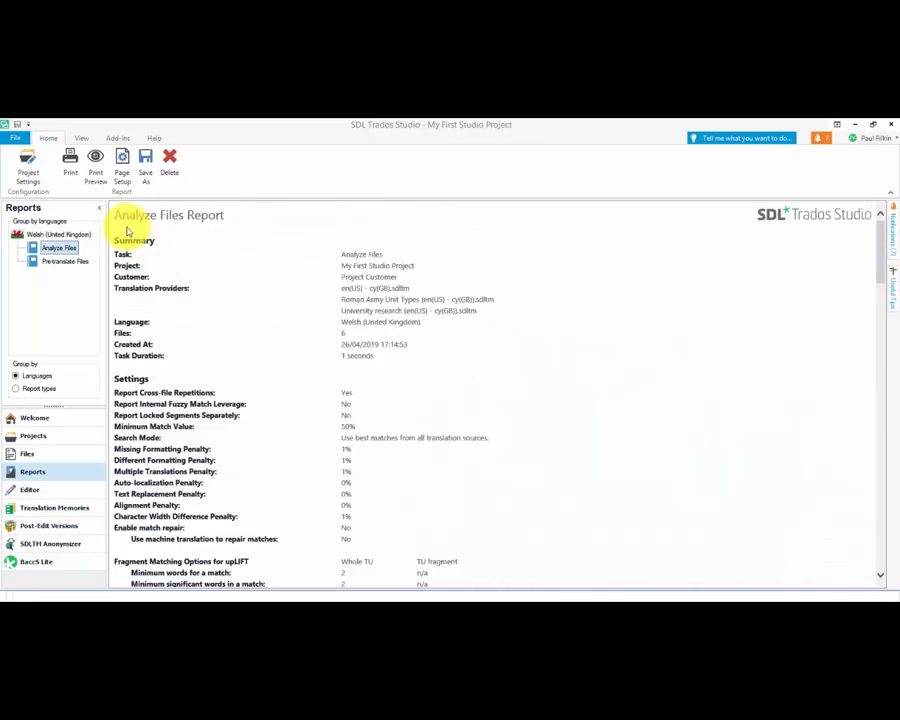
Step: Check which file formats the Analyze Files report can be saved in, and leave without saving it
{"action": "left_click", "coordinate": [144, 178]}
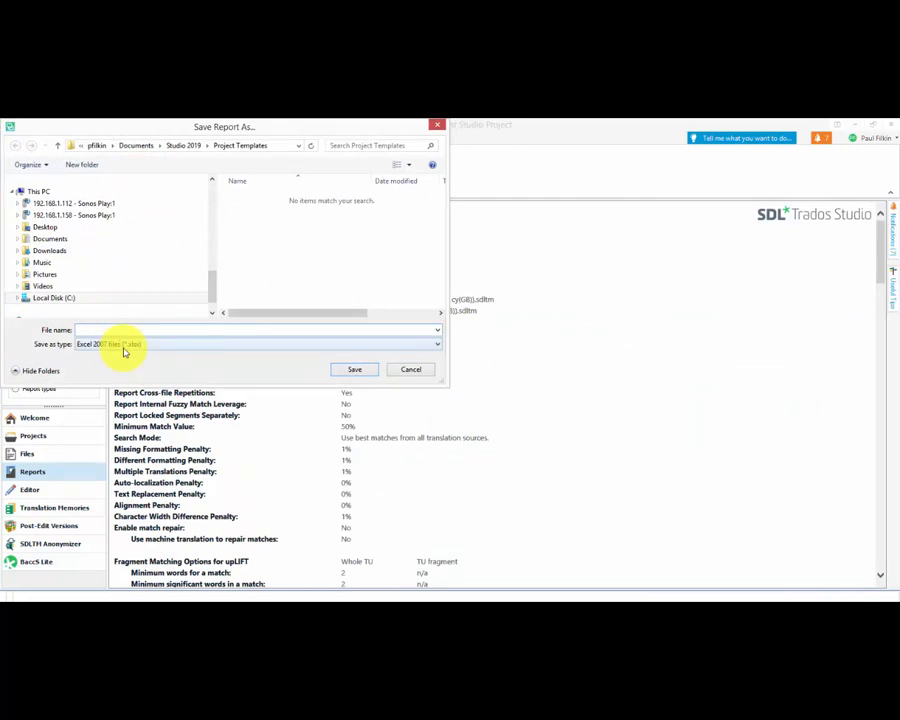
{"action": "left_click", "coordinate": [124, 346]}
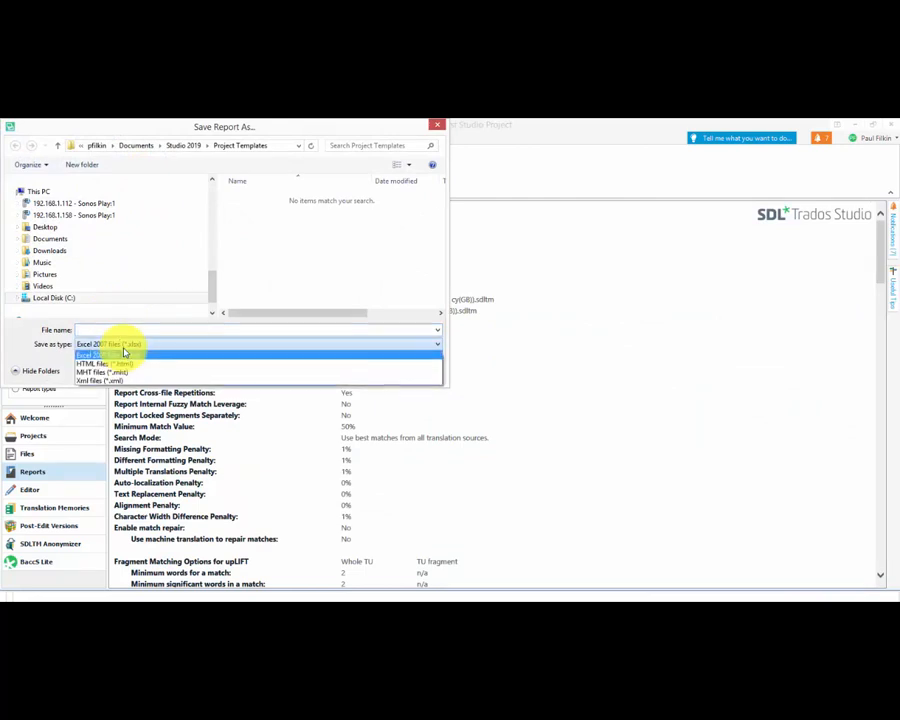
{"action": "left_click", "coordinate": [157, 340]}
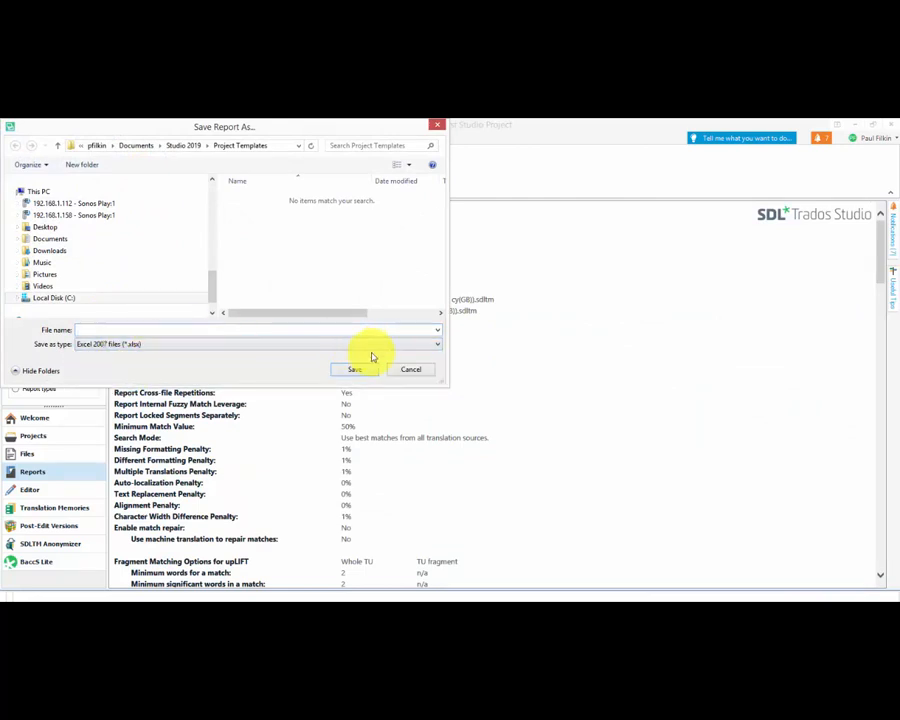
{"action": "left_click", "coordinate": [410, 368]}
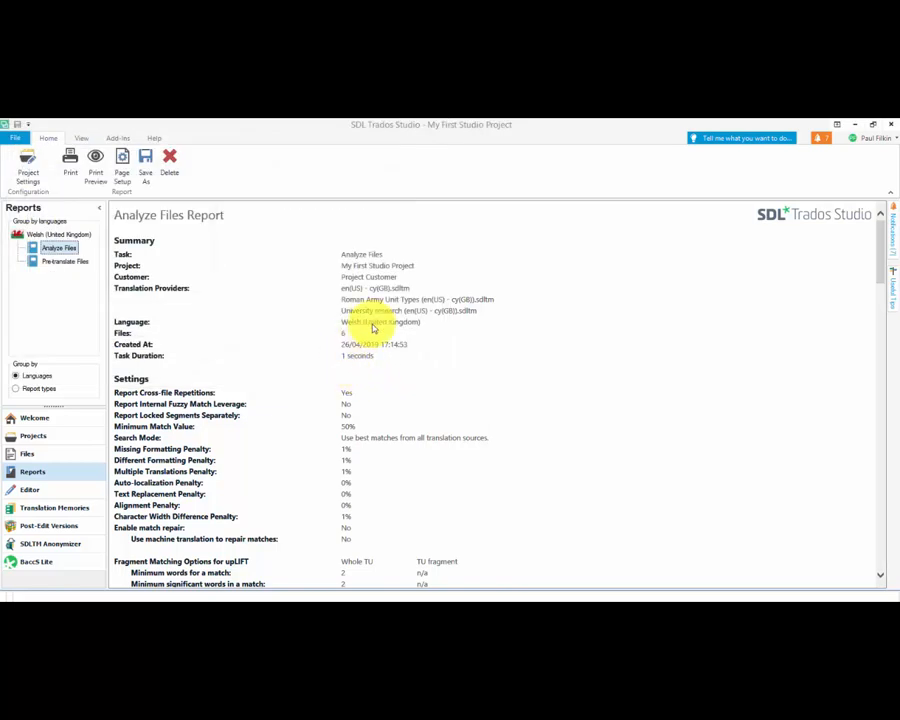
Step: Open the Pre-translate Files report and examine its settings and totals table
{"action": "left_click", "coordinate": [68, 262]}
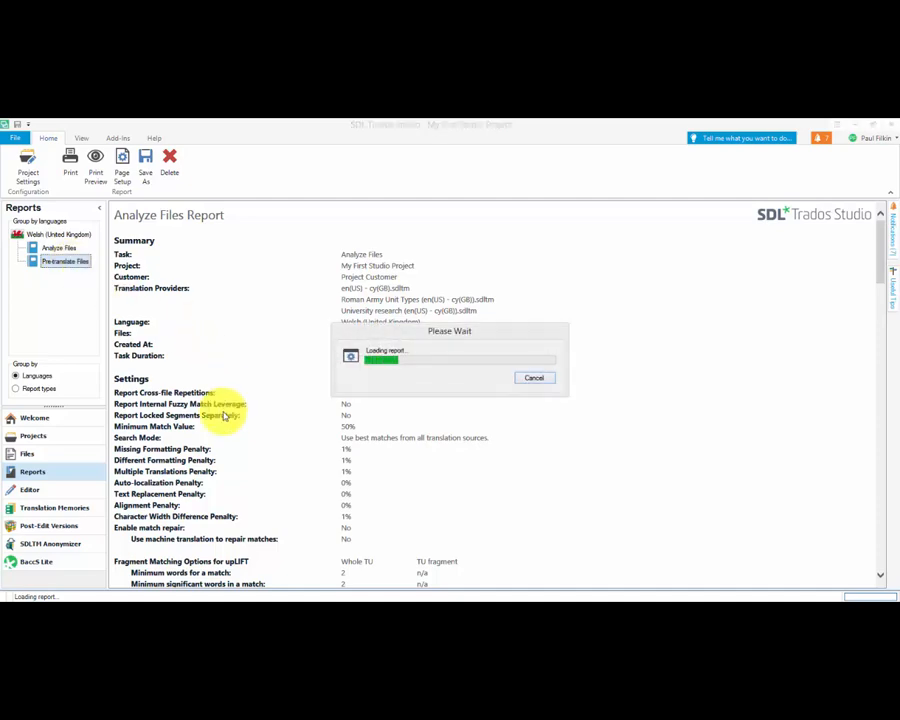
{"action": "scroll", "coordinate": [334, 428], "scroll_direction": "down", "scroll_amount": 3}
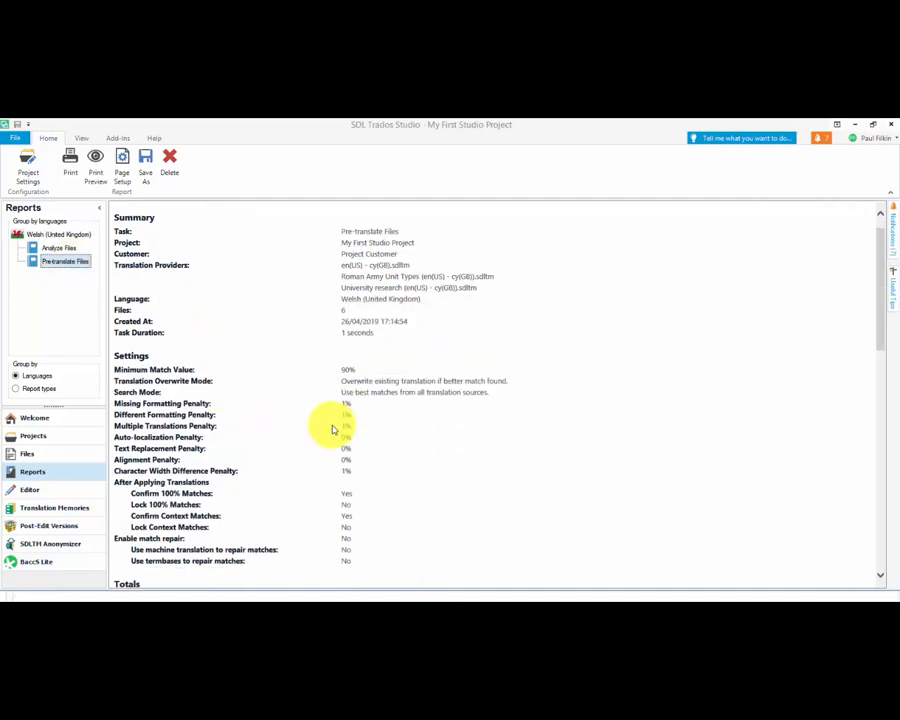
{"action": "scroll", "coordinate": [334, 428], "scroll_direction": "down", "scroll_amount": 1}
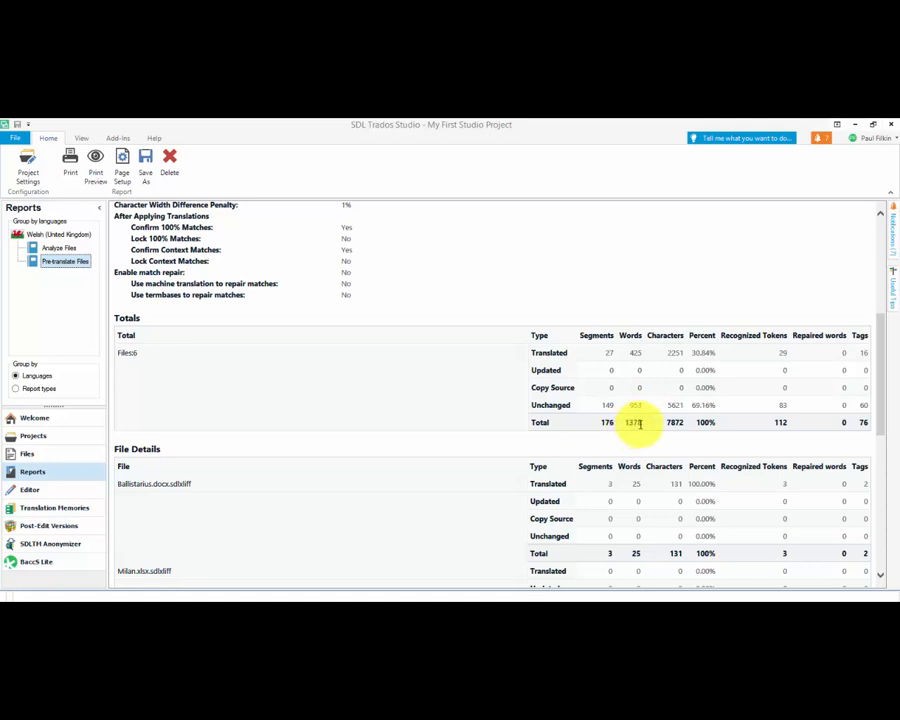
{"action": "left_click_drag", "start_coordinate": [536, 333], "coordinate": [862, 420]}
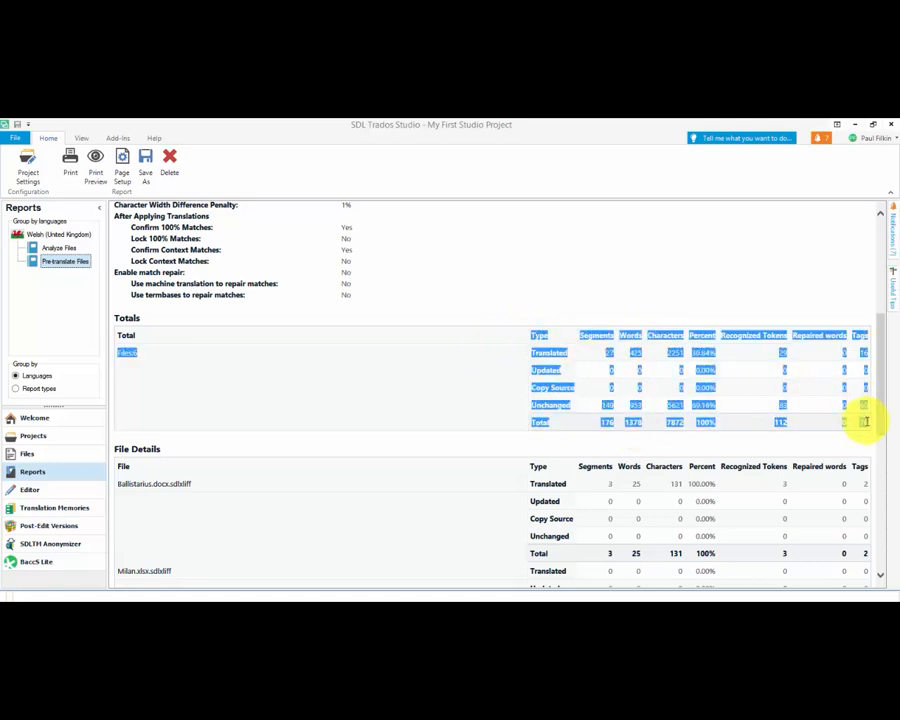
{"action": "left_click", "coordinate": [435, 383]}
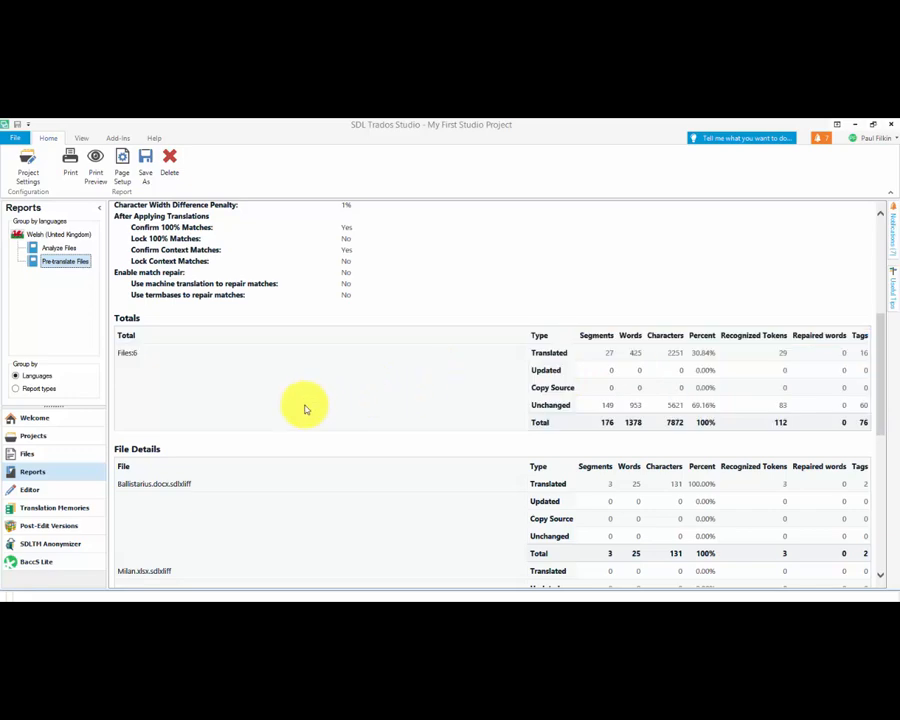
{"action": "scroll", "coordinate": [291, 401], "scroll_direction": "up", "scroll_amount": 6}
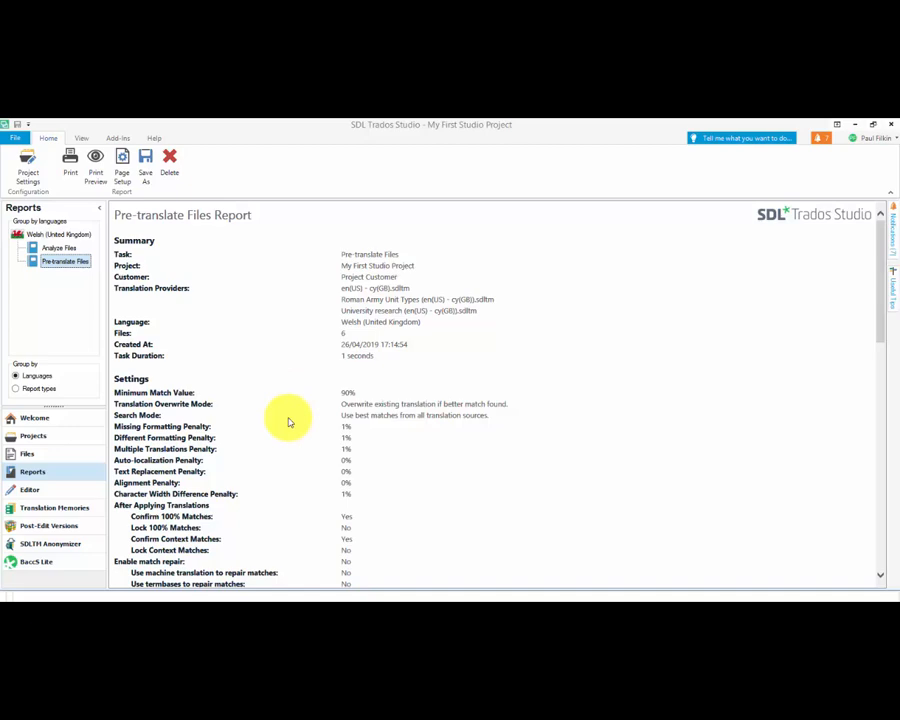
Step: Return to the project list and open the files of My First Studio Project
{"action": "left_click", "coordinate": [70, 438]}
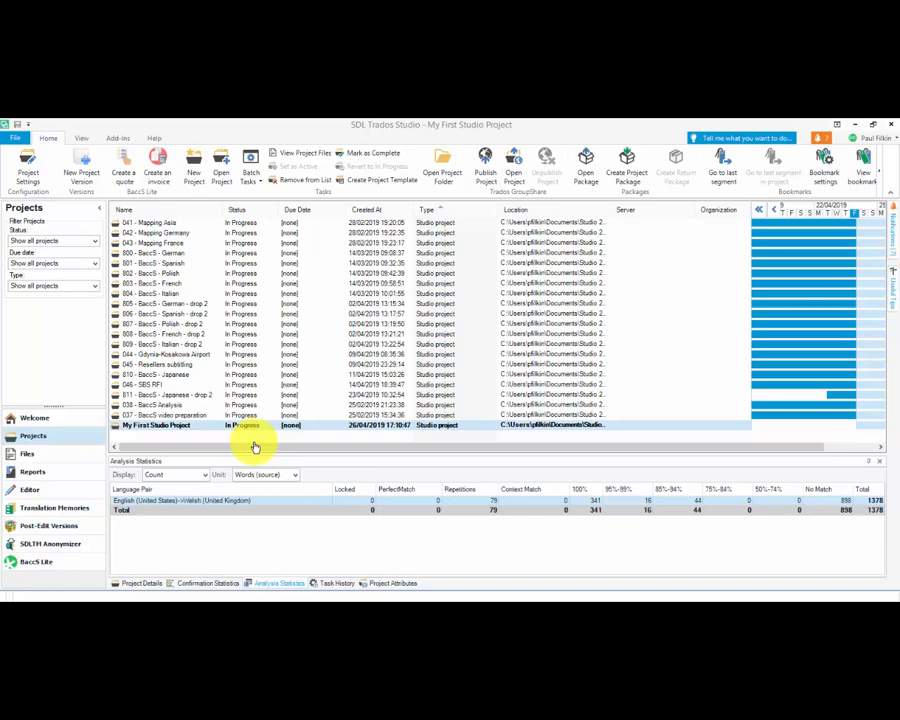
{"action": "double_click", "coordinate": [163, 428]}
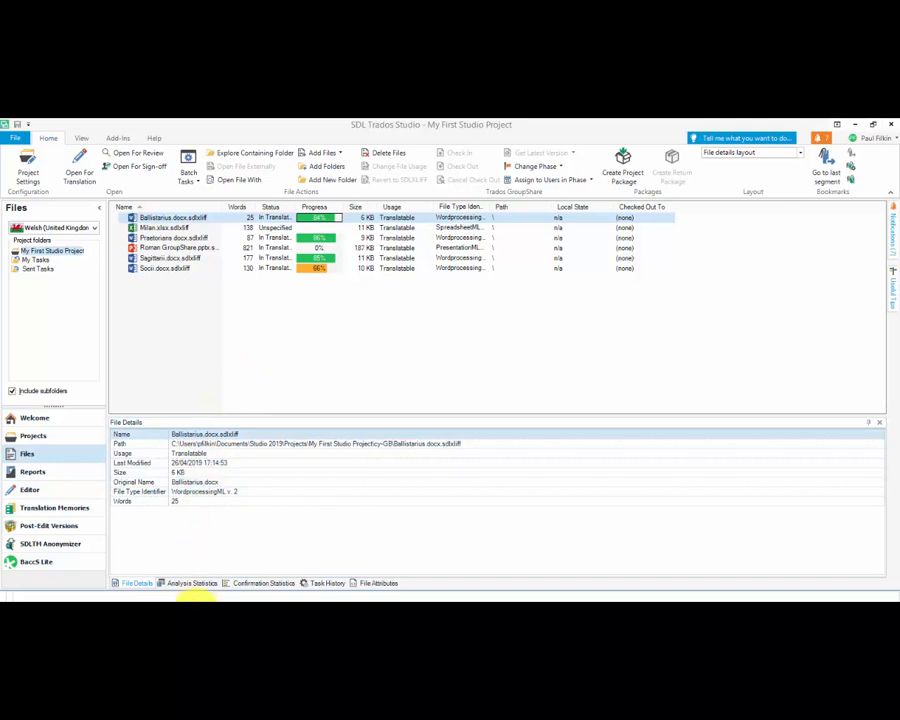
Step: Switch to Total Commander and copy It's all English... right.docx from 001 - AnyTM.zip into the Source files, TMs and Termbases folder
{"action": "left_click", "coordinate": [196, 602]}
{"action": "double_click", "coordinate": [477, 291]}
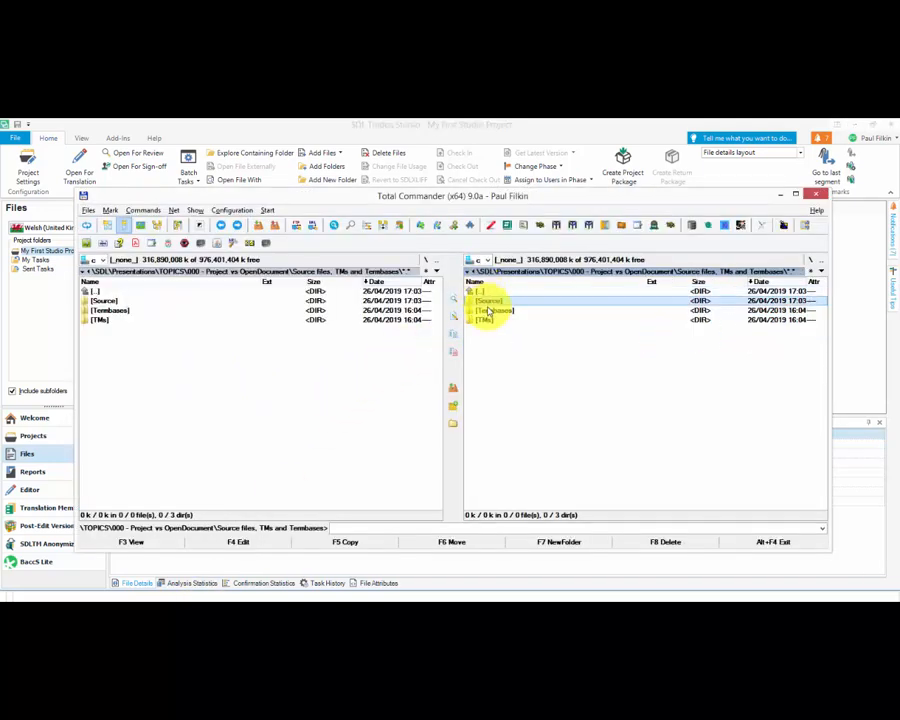
{"action": "double_click", "coordinate": [480, 291]}
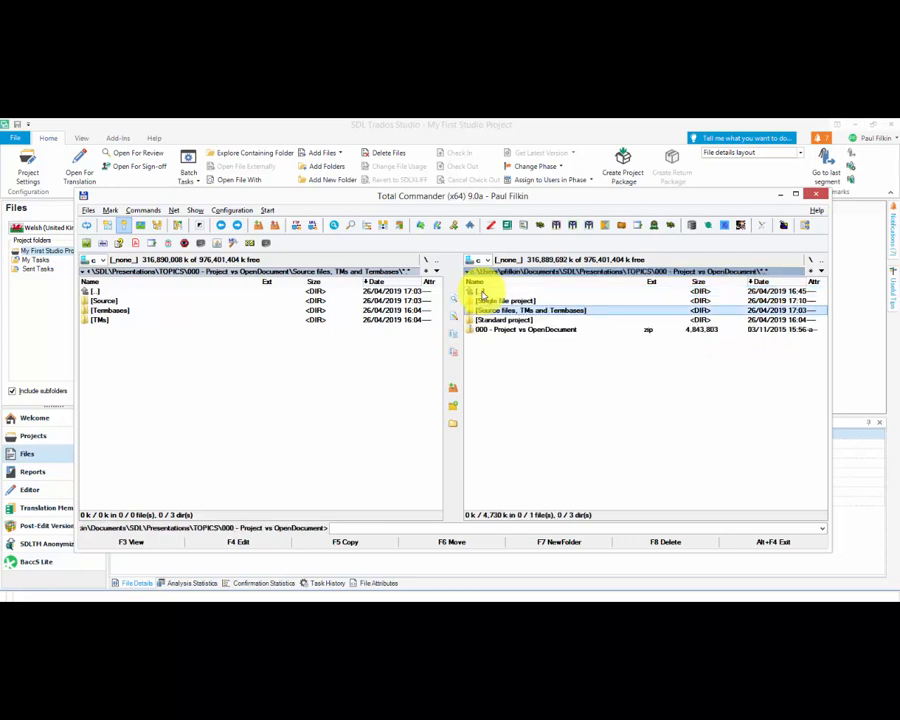
{"action": "double_click", "coordinate": [480, 291]}
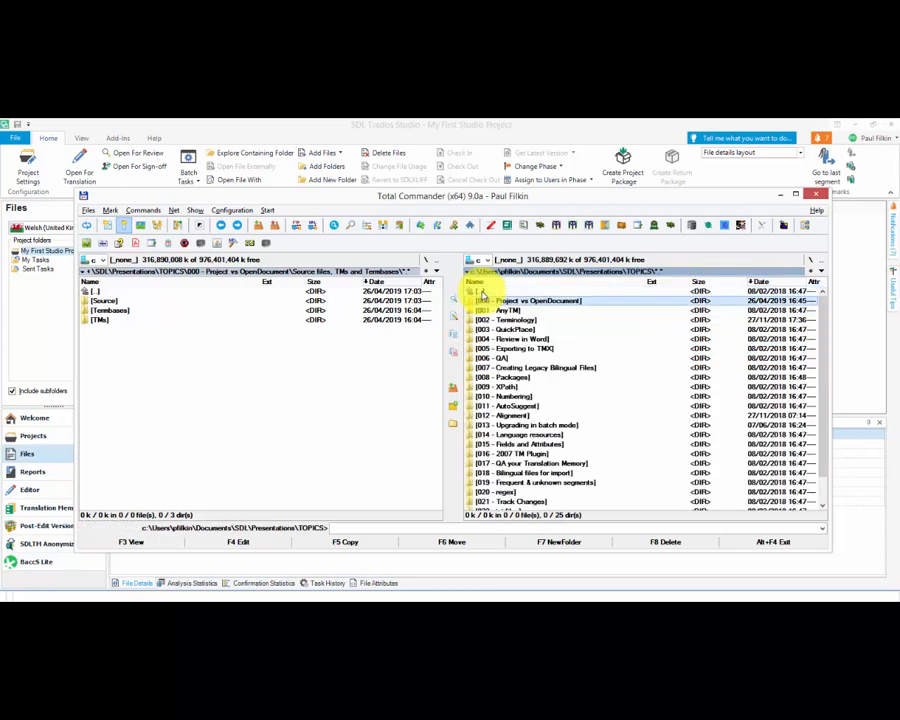
{"action": "double_click", "coordinate": [494, 310]}
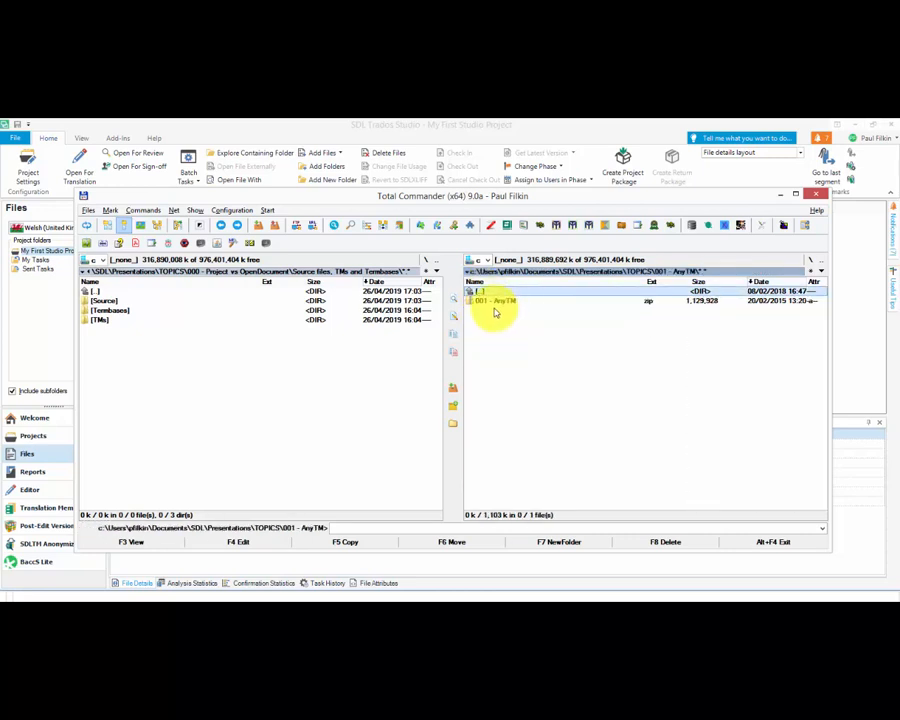
{"action": "double_click", "coordinate": [484, 300]}
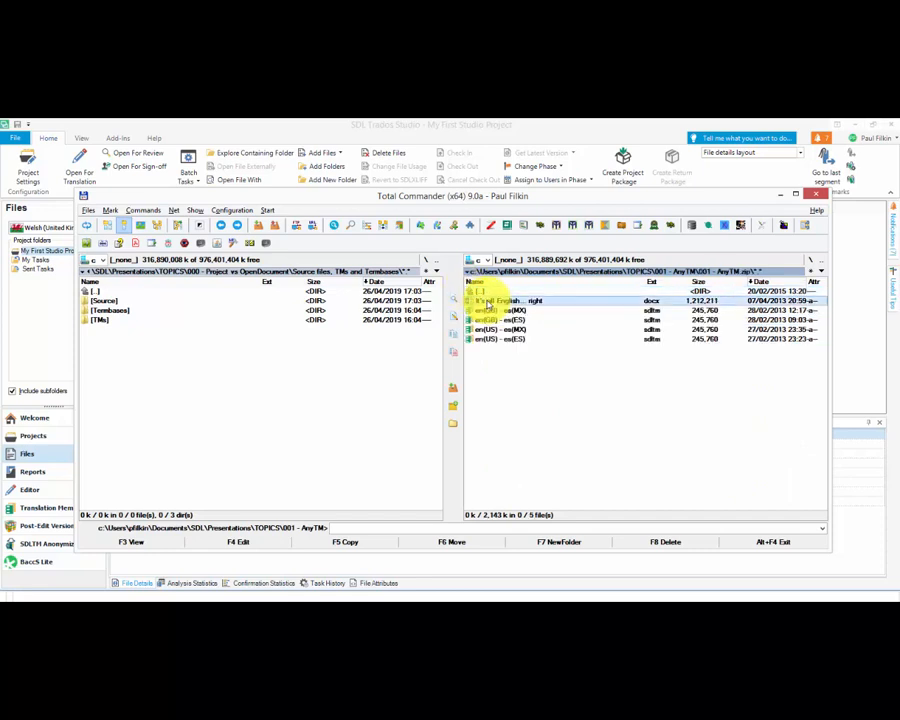
{"action": "key", "text": "F5"}
{"action": "key", "text": "Return"}
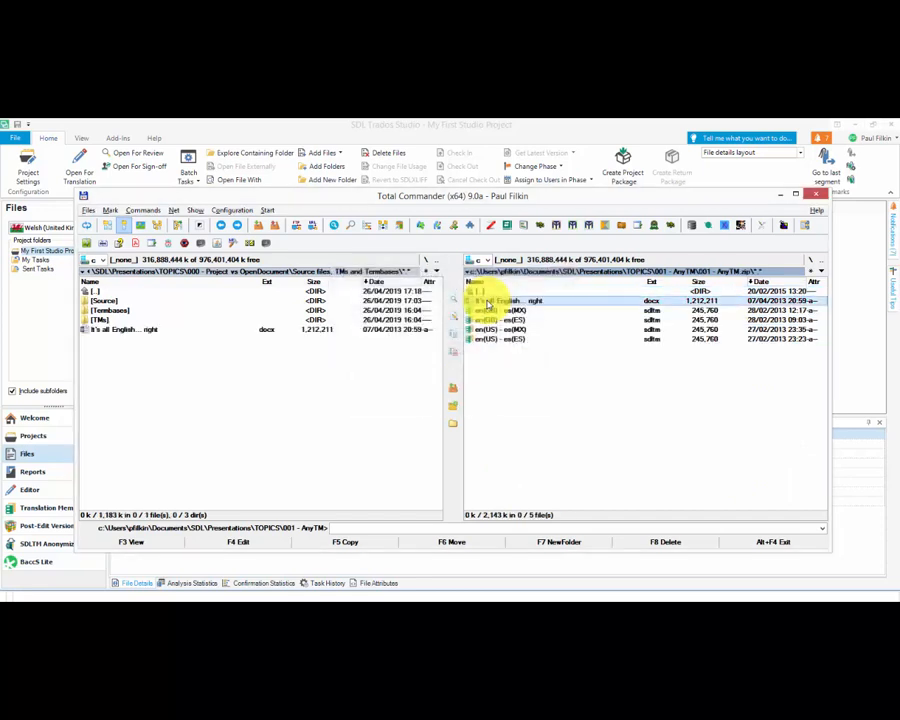
{"action": "double_click", "coordinate": [480, 291]}
{"action": "double_click", "coordinate": [481, 292]}
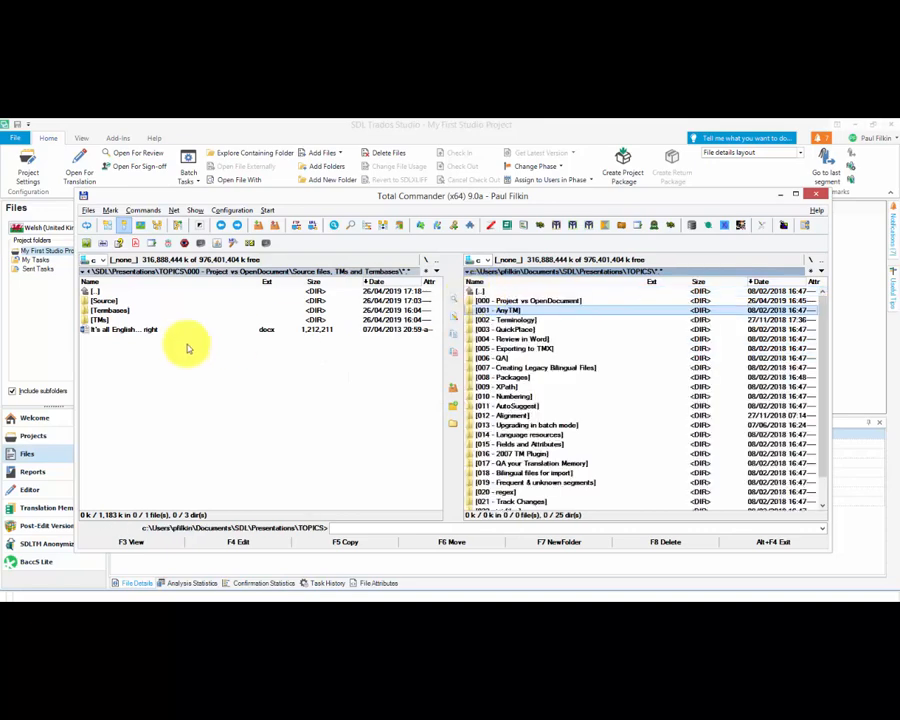
Step: Try to add It's all English... right.docx to My First Studio Project's file list, and dismiss the choice between source and reference files
{"action": "left_click", "coordinate": [120, 330]}
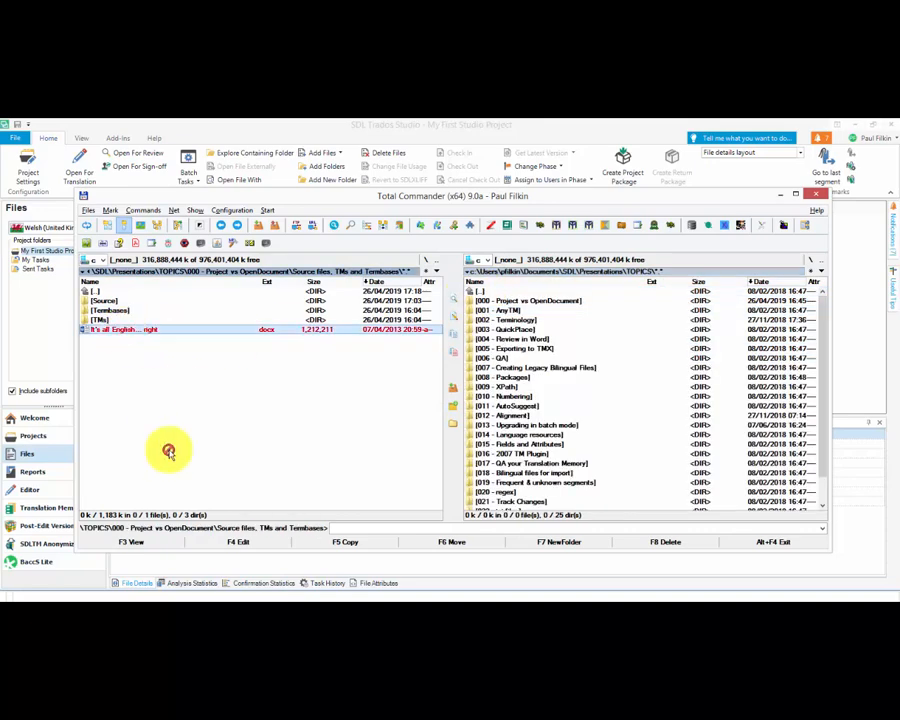
{"action": "left_click", "coordinate": [263, 583]}
{"action": "left_click_drag", "start_coordinate": [258, 600], "coordinate": [281, 345]}
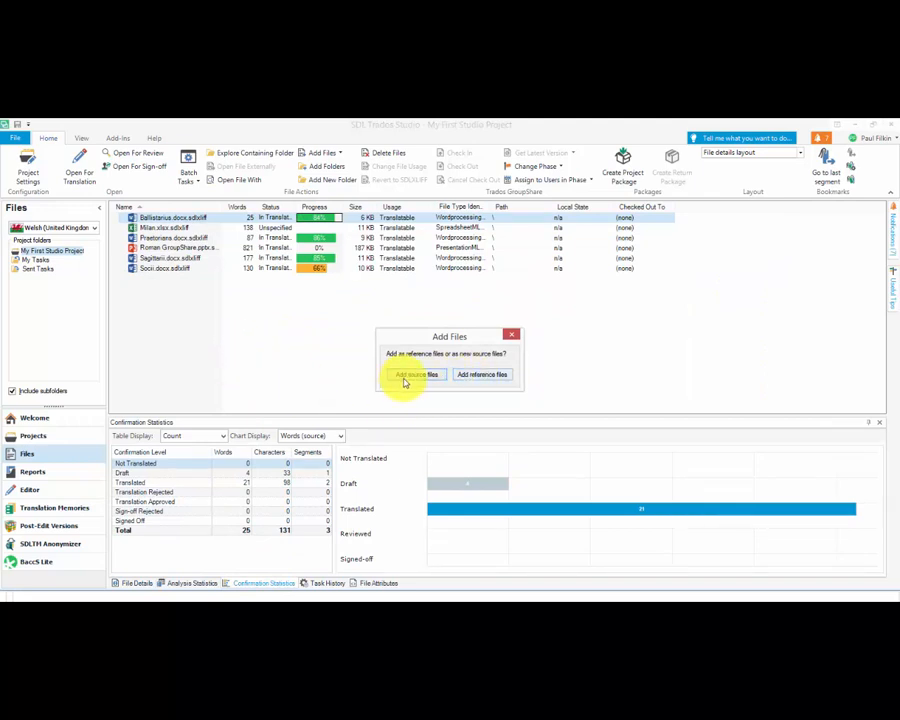
{"action": "left_click", "coordinate": [517, 337]}
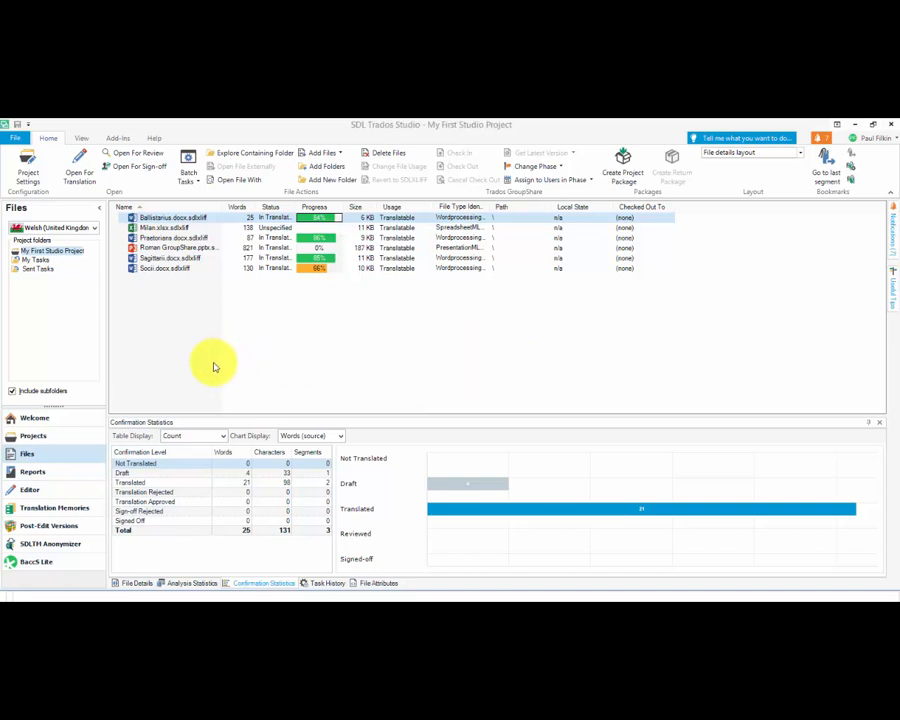
Step: Quick-add TEST_package.docx to My First Studio Project
{"action": "left_click", "coordinate": [340, 153]}
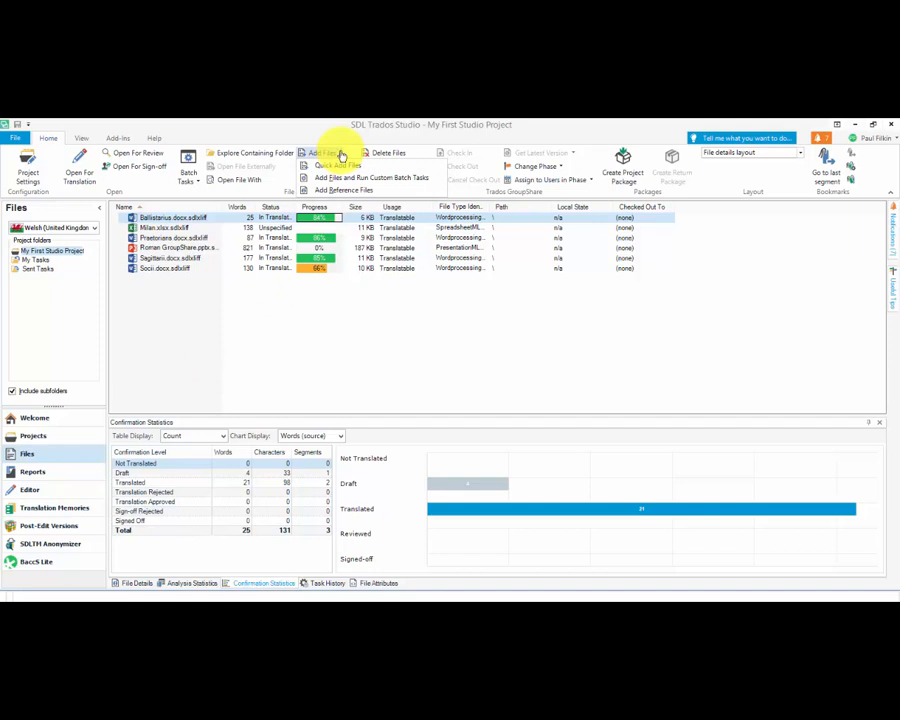
{"action": "left_click", "coordinate": [346, 166]}
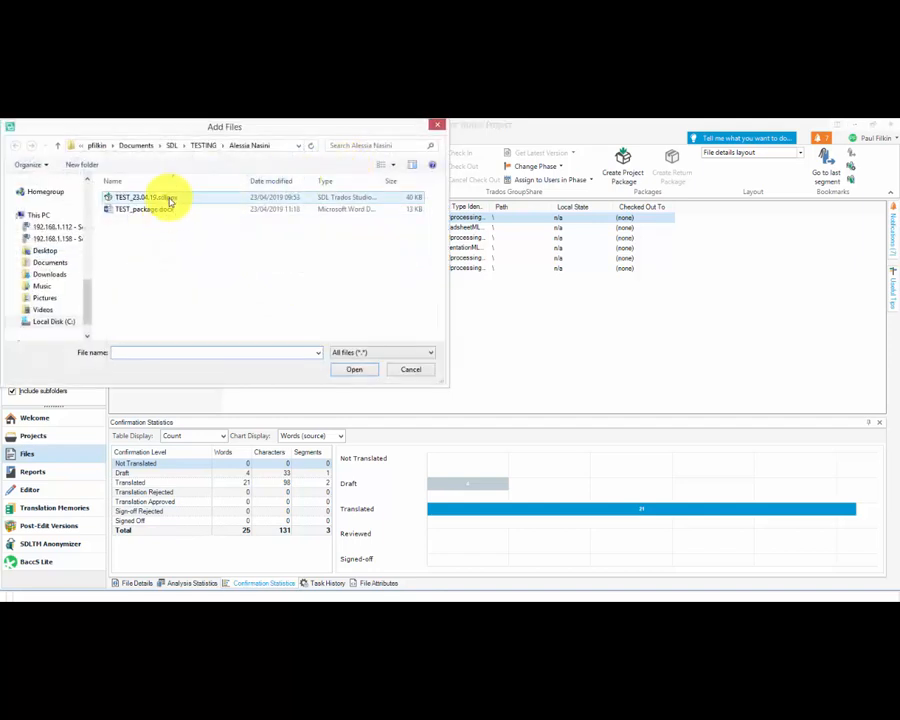
{"action": "left_click", "coordinate": [162, 213]}
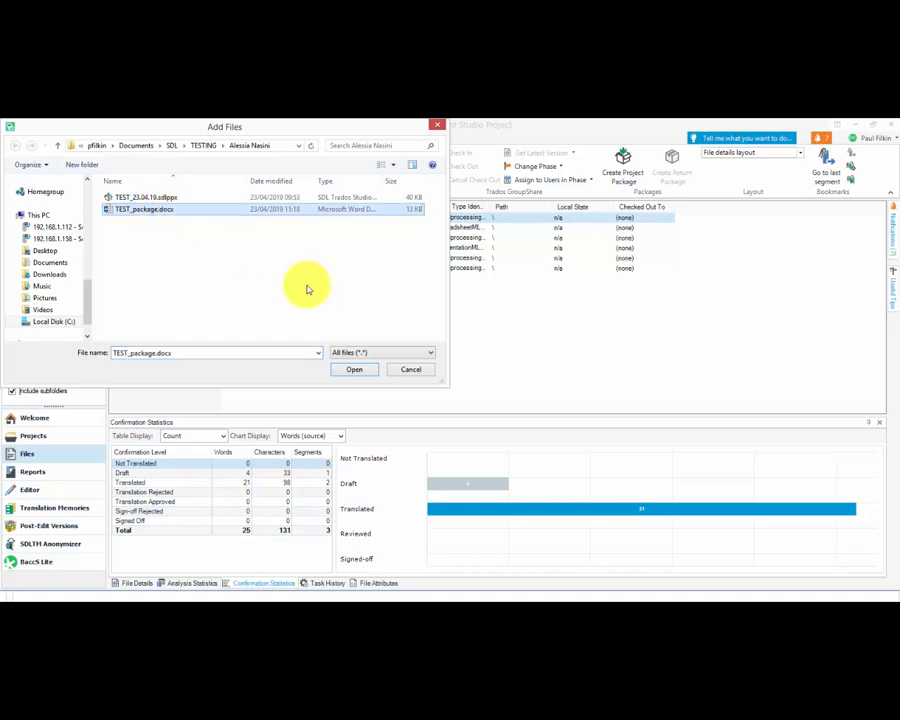
{"action": "left_click", "coordinate": [366, 373]}
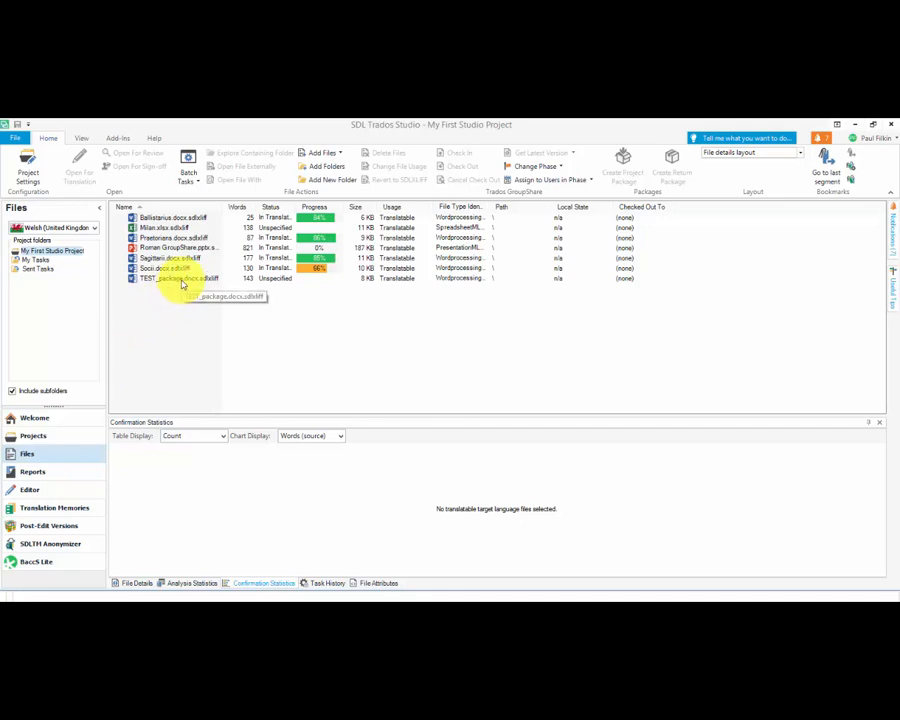
Step: Delete TEST_package.docx.sdlxliff from the Welsh target files, accepting its permanent removal from disk
{"action": "left_click", "coordinate": [182, 281]}
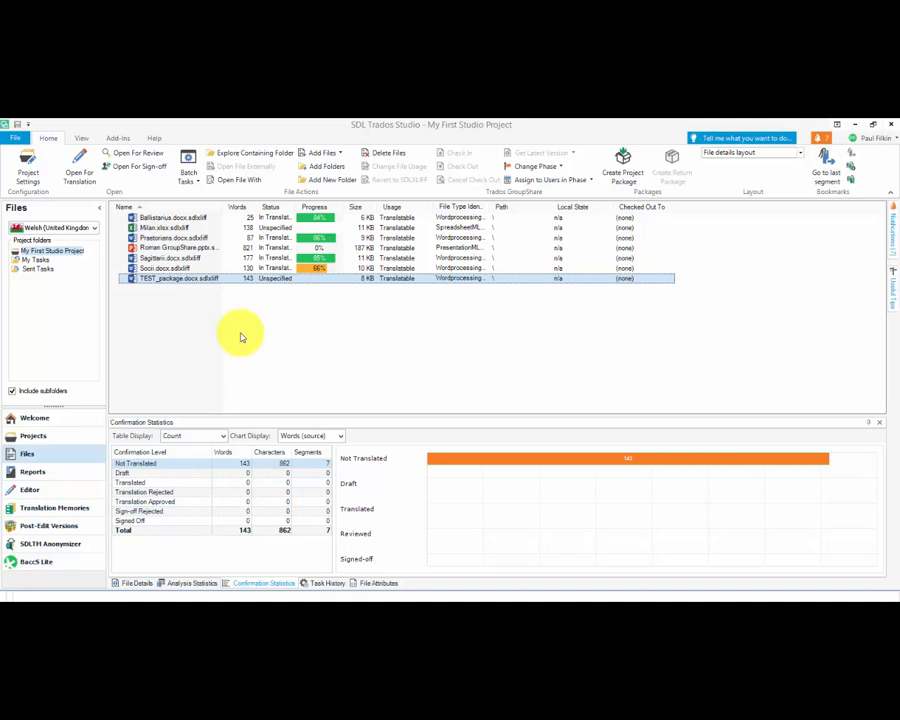
{"action": "right_click", "coordinate": [182, 284]}
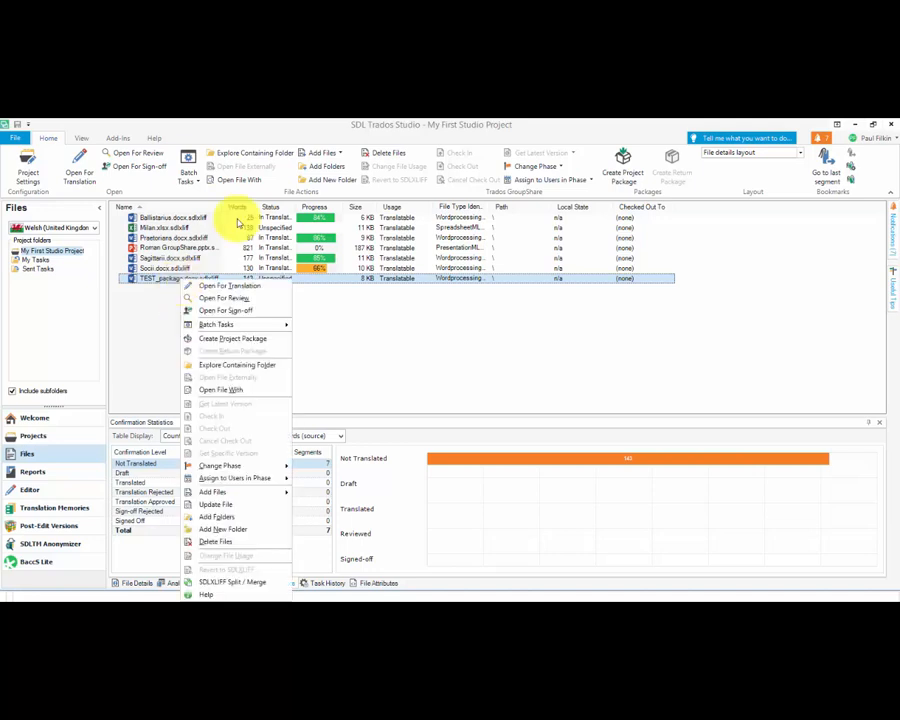
{"action": "left_click", "coordinate": [388, 154]}
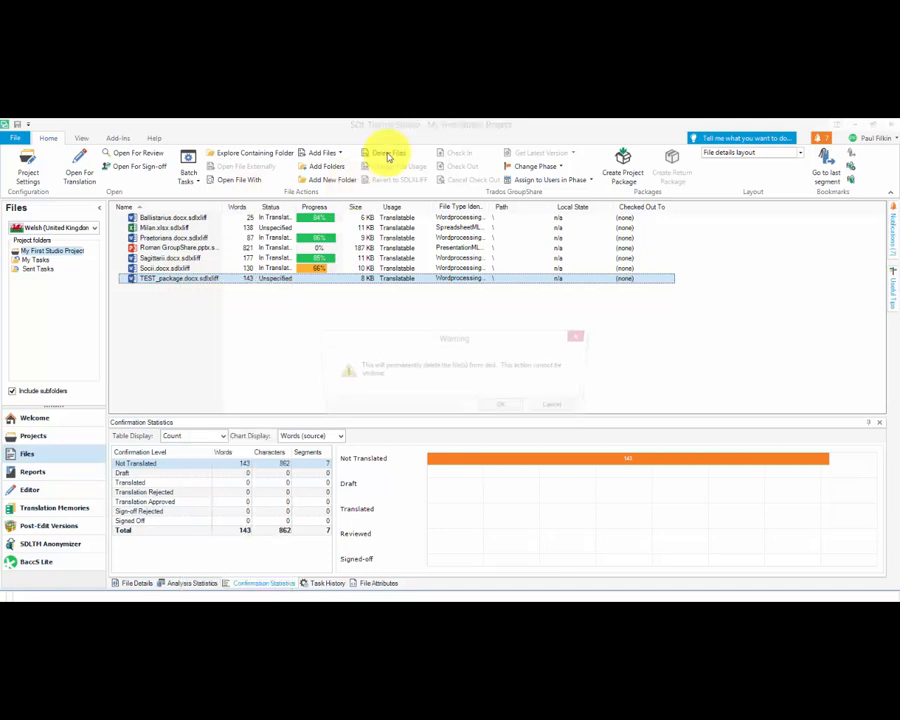
{"action": "left_click", "coordinate": [510, 406]}
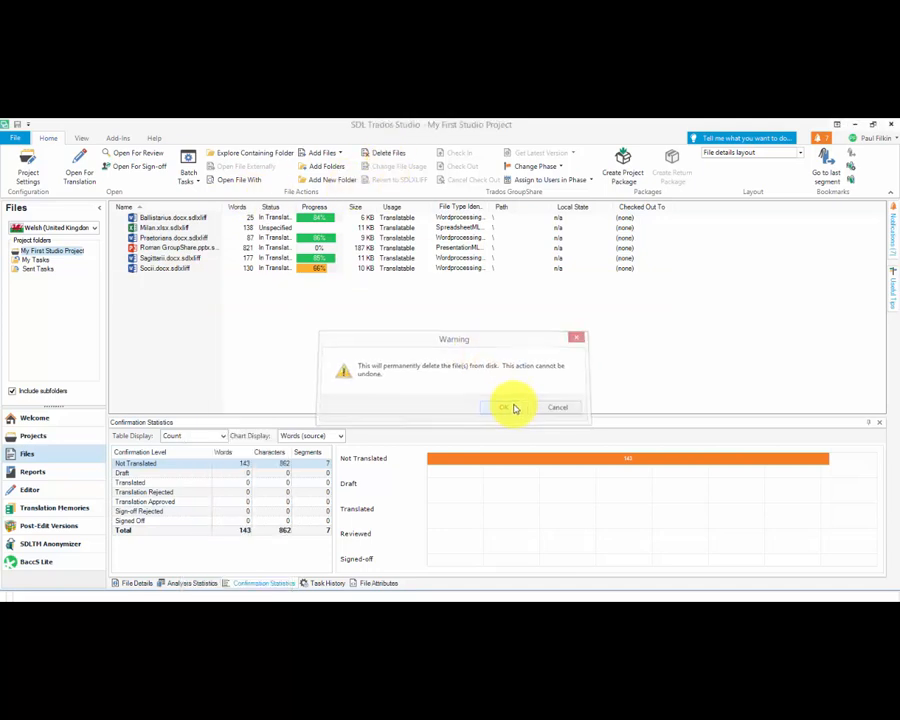
Step: Switch the file list to the English (United States) source files and permanently delete TEST_package.docx.sdlxliff there
{"action": "left_click", "coordinate": [93, 228]}
{"action": "left_click", "coordinate": [78, 241]}
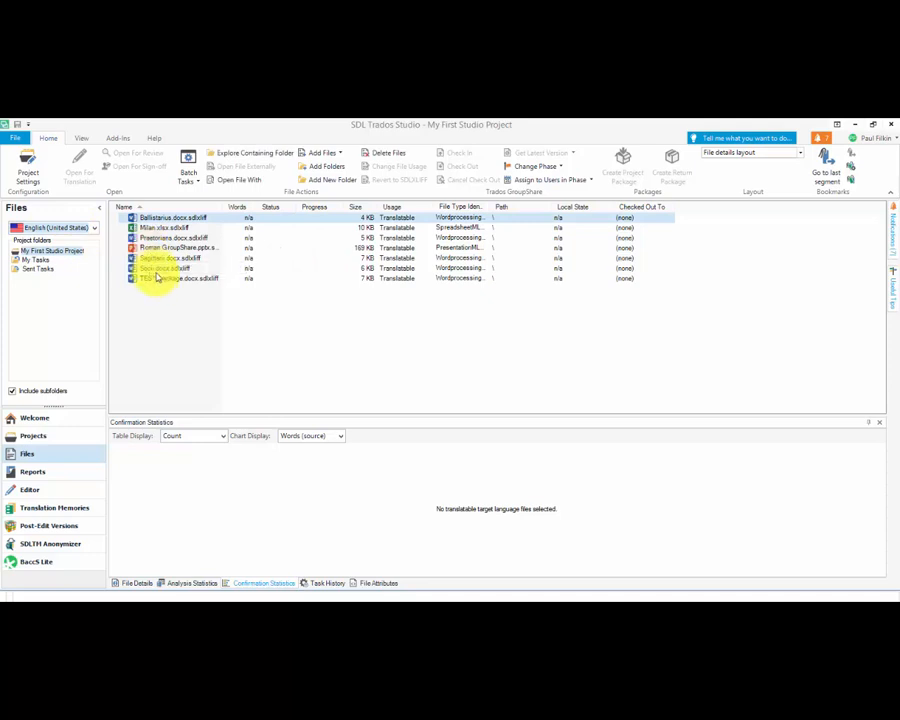
{"action": "left_click", "coordinate": [157, 279]}
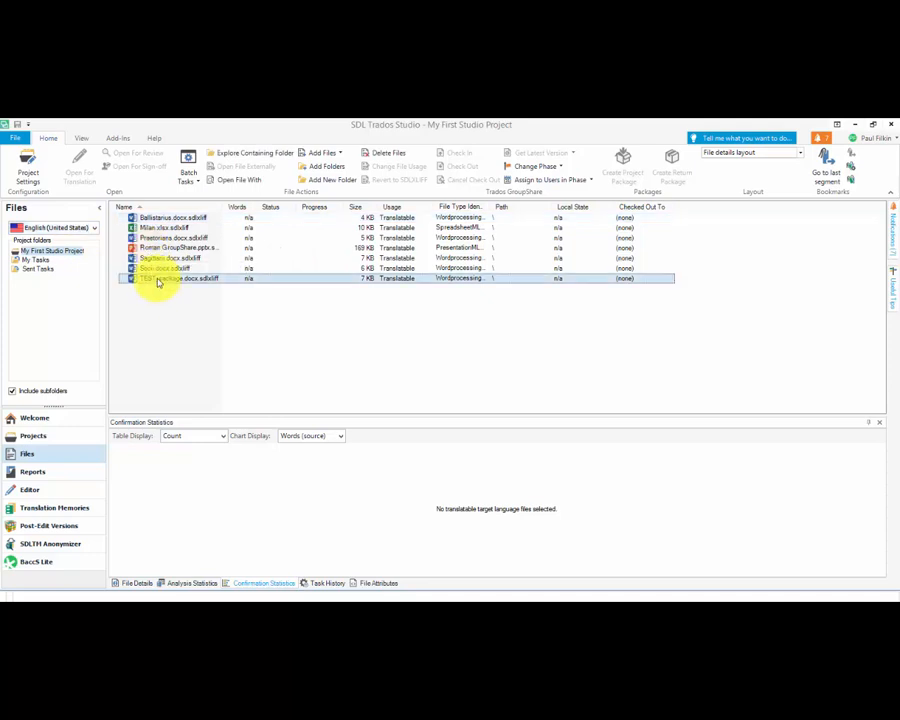
{"action": "left_click", "coordinate": [385, 153]}
{"action": "left_click", "coordinate": [518, 413]}
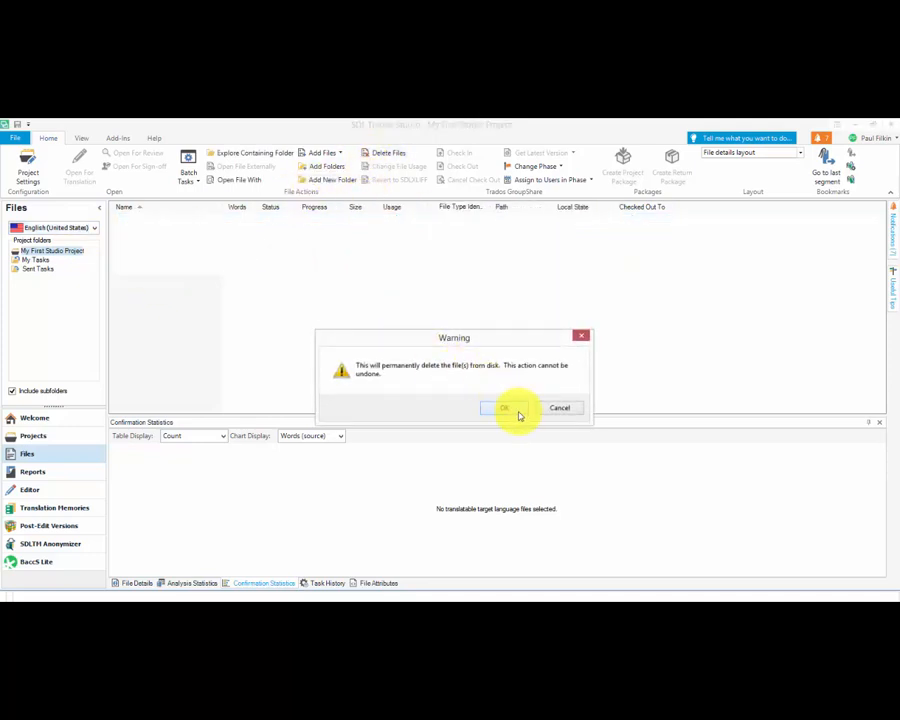
Step: Return to the Welsh target files, open Socii.docx and Sagittarii.docx together for translation, look through them and close the merged document
{"action": "left_click", "coordinate": [94, 228]}
{"action": "left_click", "coordinate": [58, 255]}
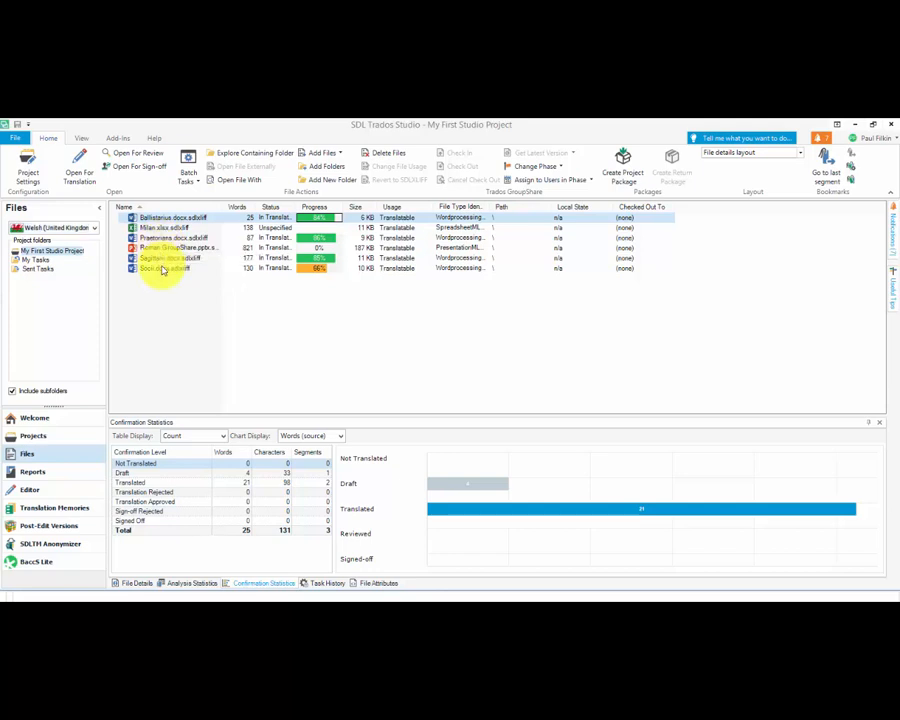
{"action": "left_click", "coordinate": [163, 267]}
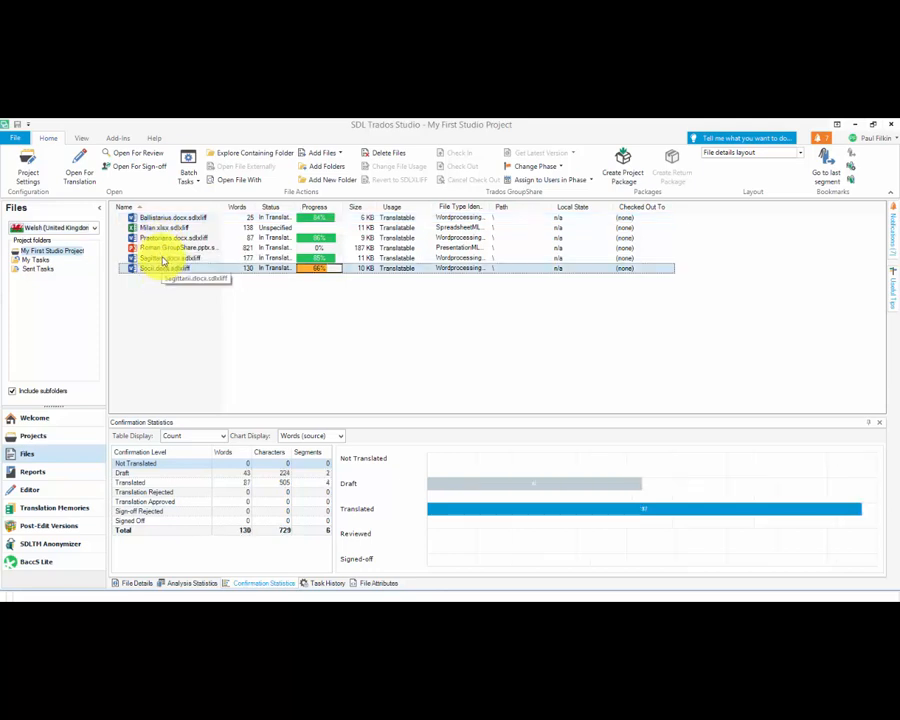
{"action": "left_click", "coordinate": [163, 259], "text": "shift"}
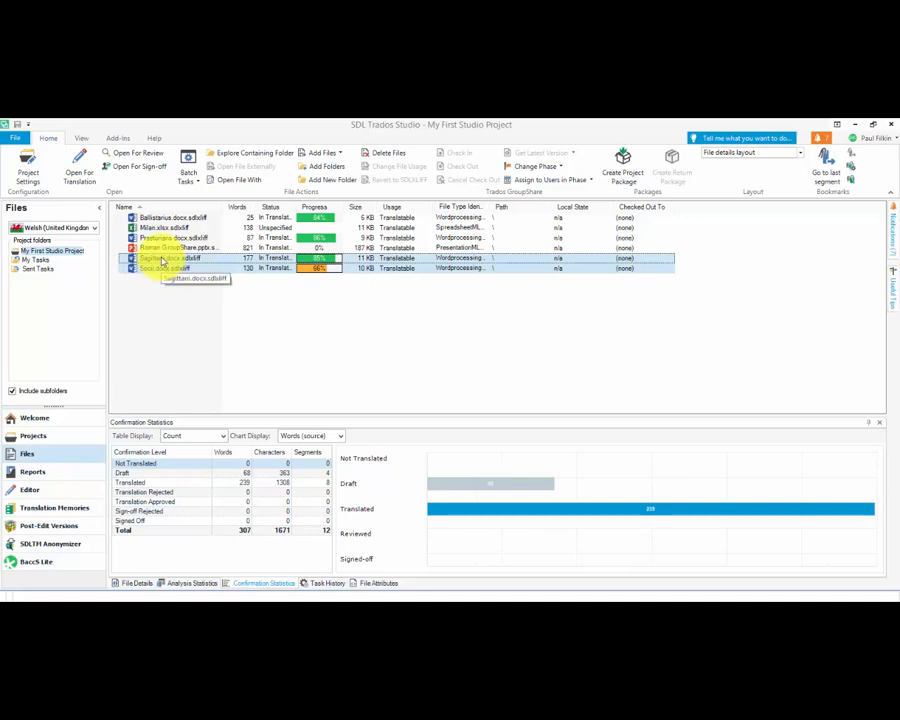
{"action": "left_click", "coordinate": [76, 176]}
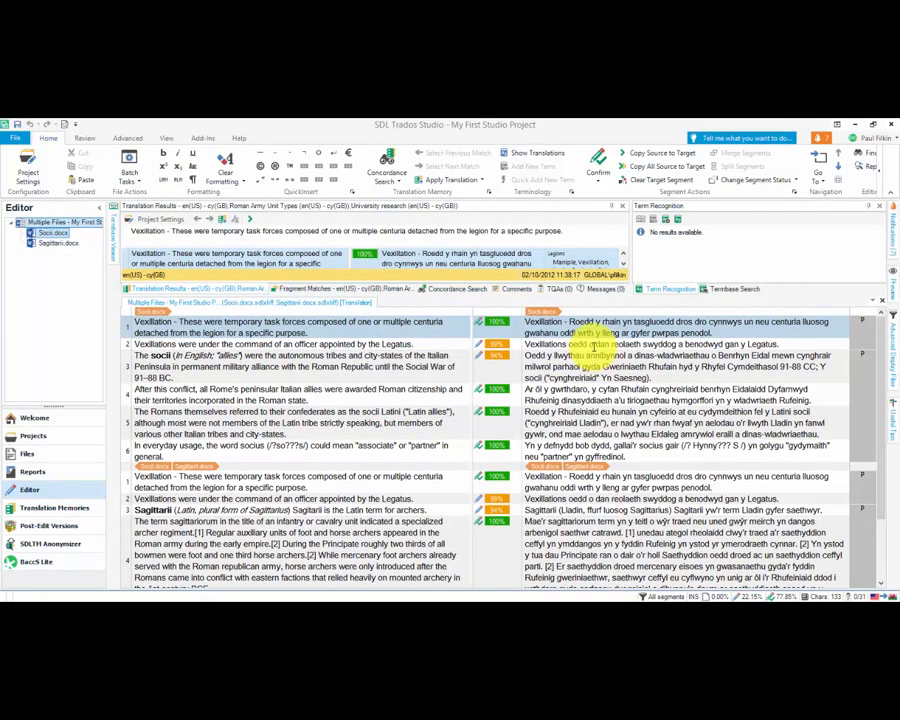
{"action": "scroll", "coordinate": [596, 380], "scroll_direction": "down", "scroll_amount": 5}
{"action": "scroll", "coordinate": [610, 432], "scroll_direction": "up", "scroll_amount": 5}
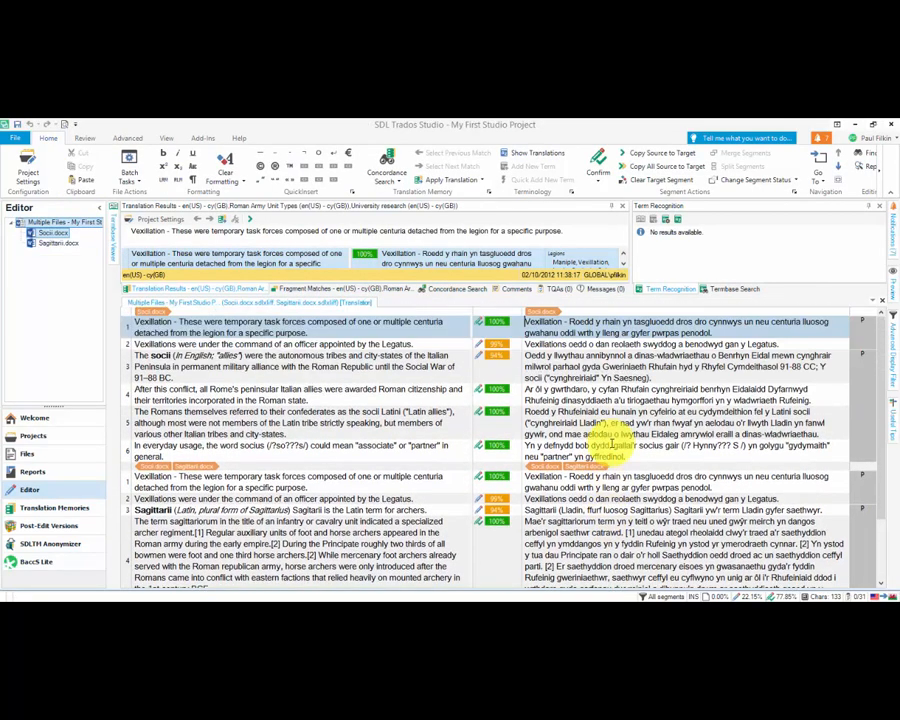
{"action": "left_click", "coordinate": [882, 308]}
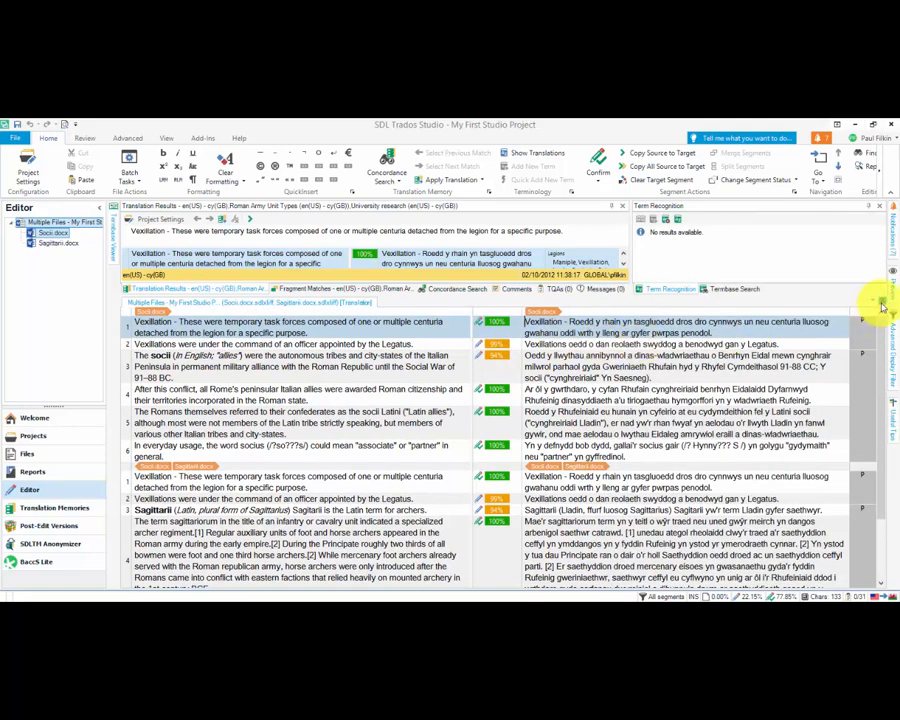
{"action": "left_click", "coordinate": [881, 303]}
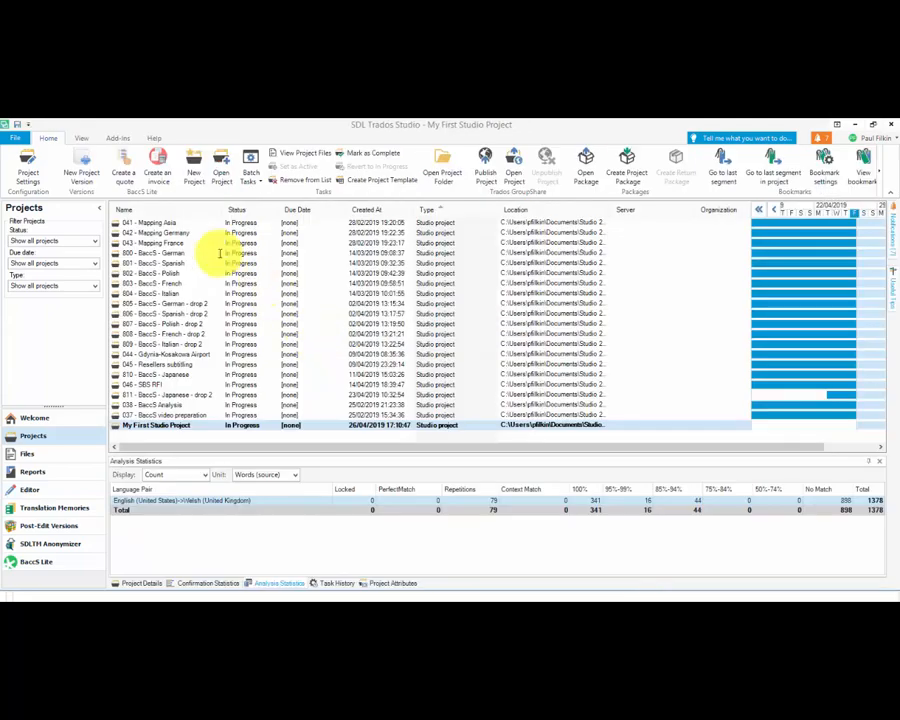
Step: Reopen My First Studio Project's files and open all of them together for translation
{"action": "double_click", "coordinate": [169, 432]}
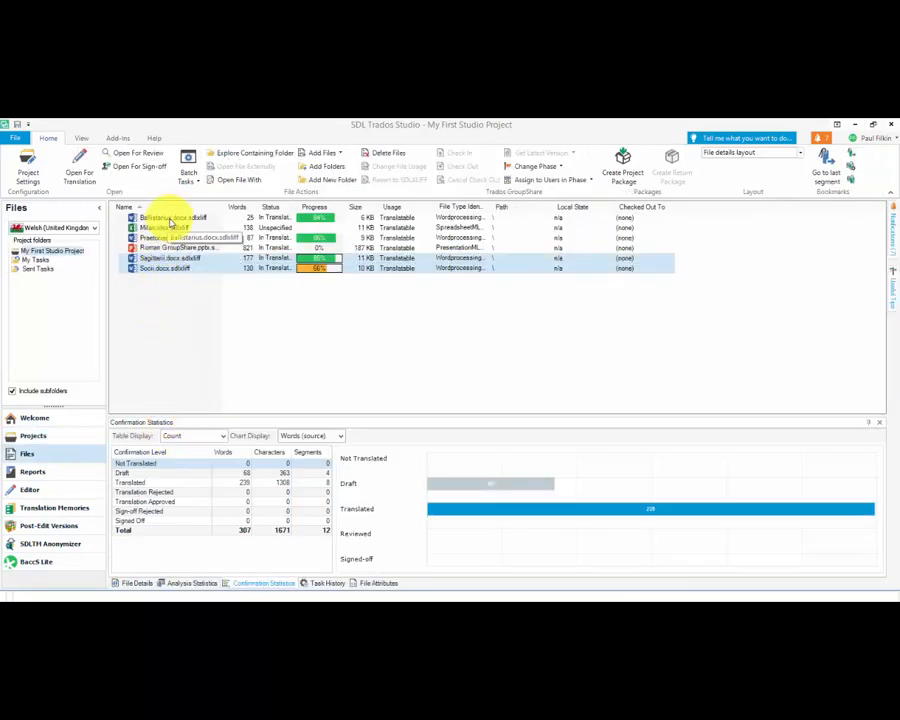
{"action": "left_click", "coordinate": [175, 270], "text": "shift"}
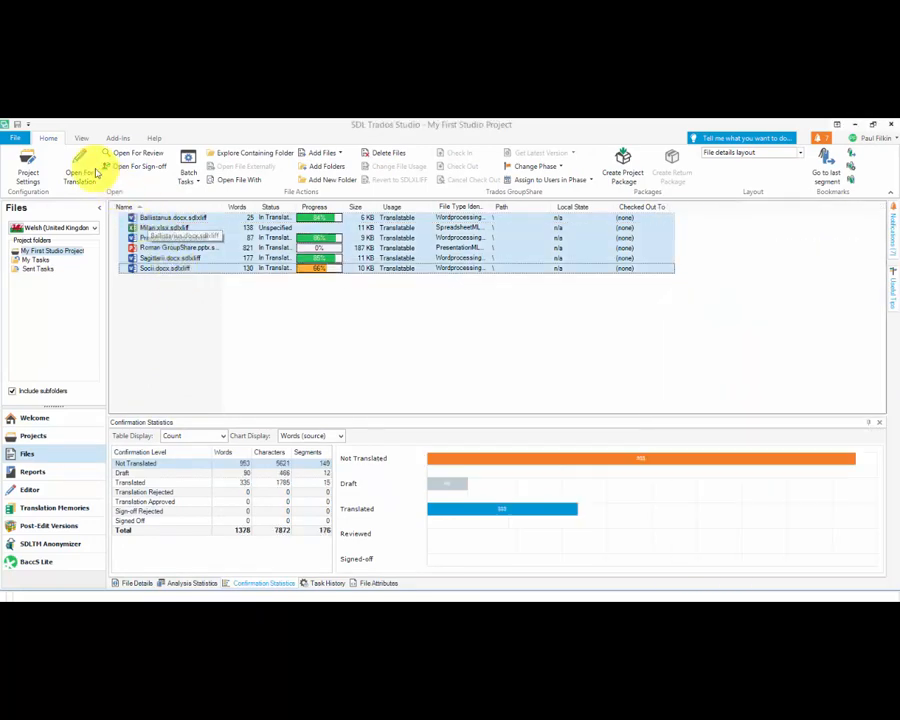
{"action": "left_click", "coordinate": [85, 165]}
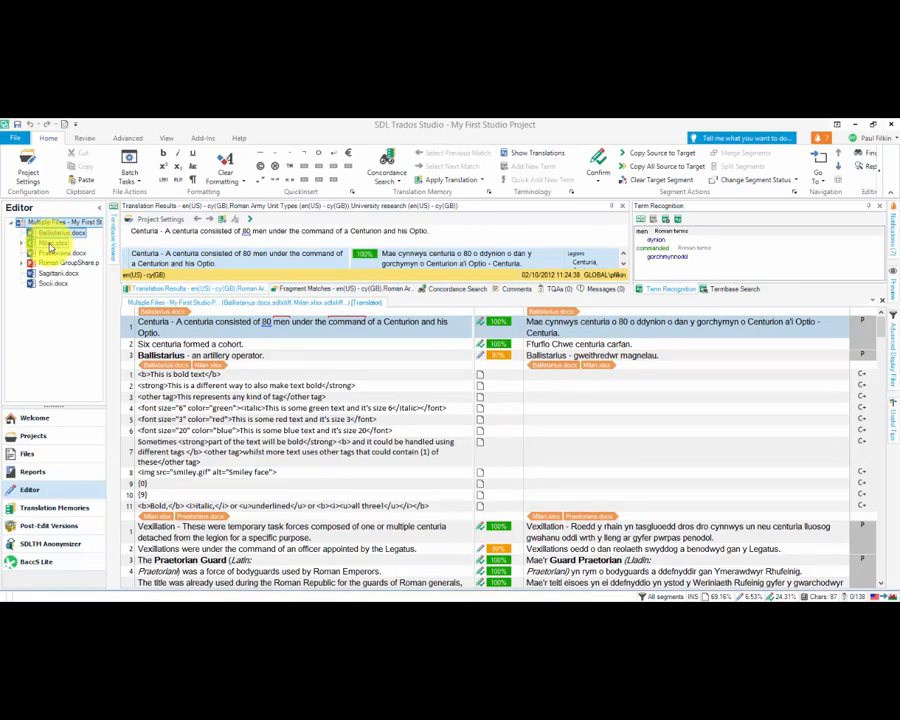
Step: Navigate the merged document through Milan.xlsx, Praetorians.docx, the Roman GroupShare slides and text boxes, and Socii.docx
{"action": "left_click", "coordinate": [50, 244]}
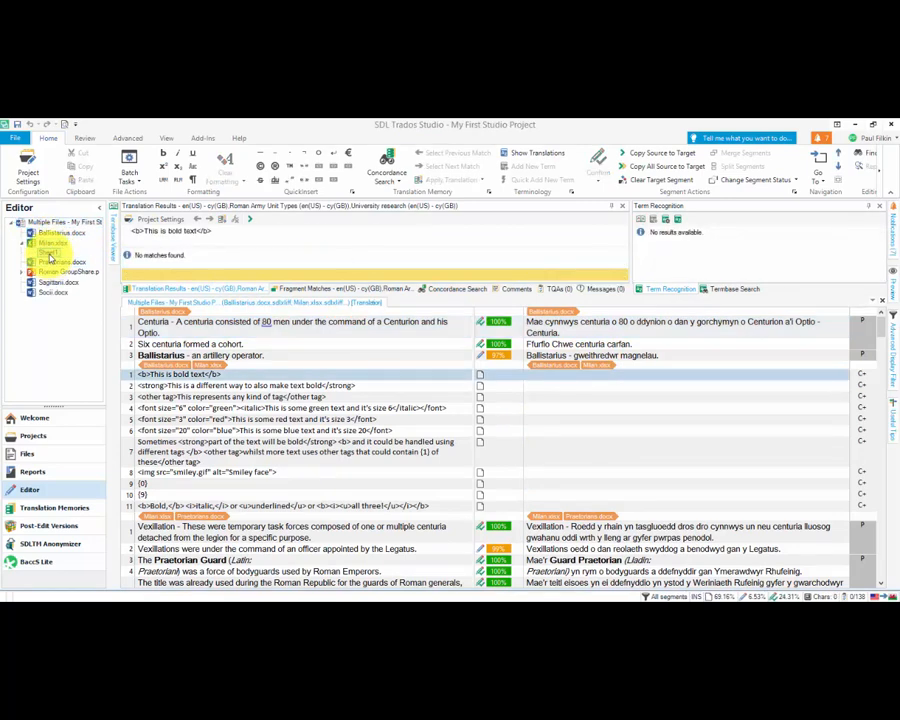
{"action": "left_click", "coordinate": [50, 260]}
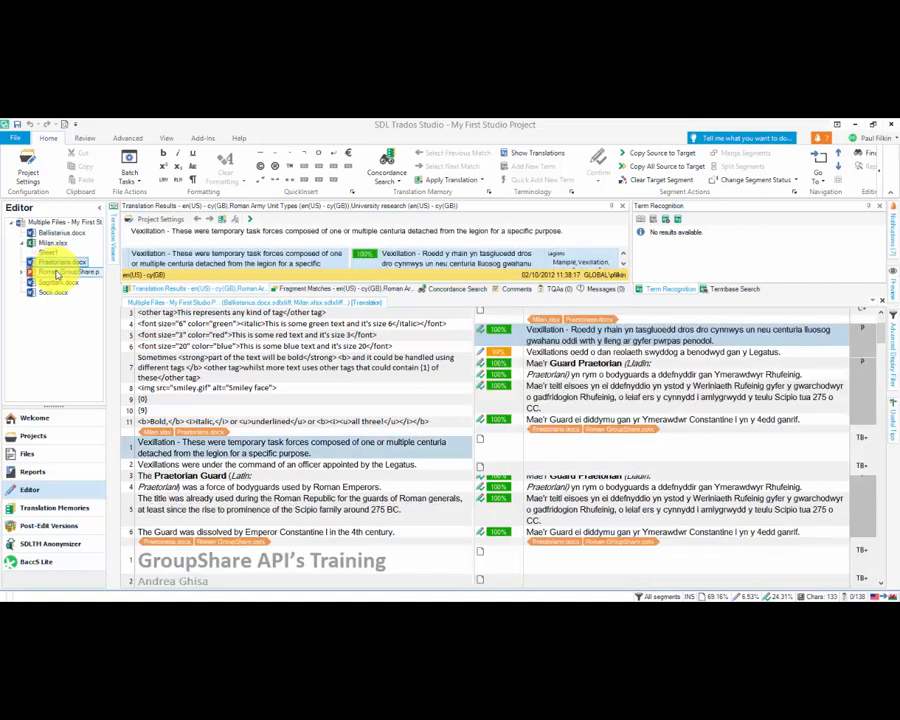
{"action": "left_click", "coordinate": [58, 272]}
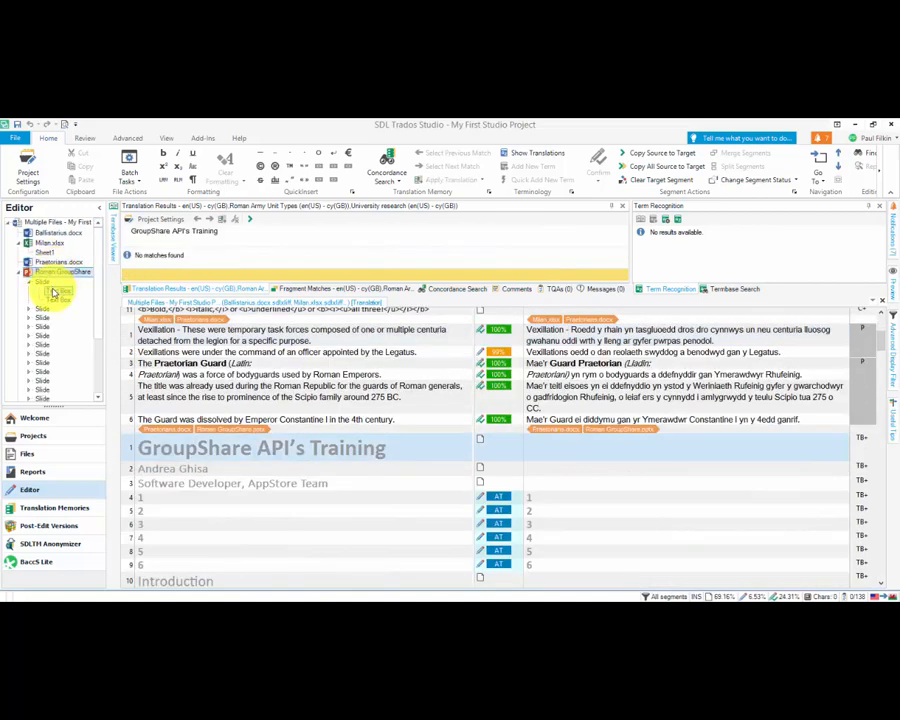
{"action": "left_click", "coordinate": [60, 292]}
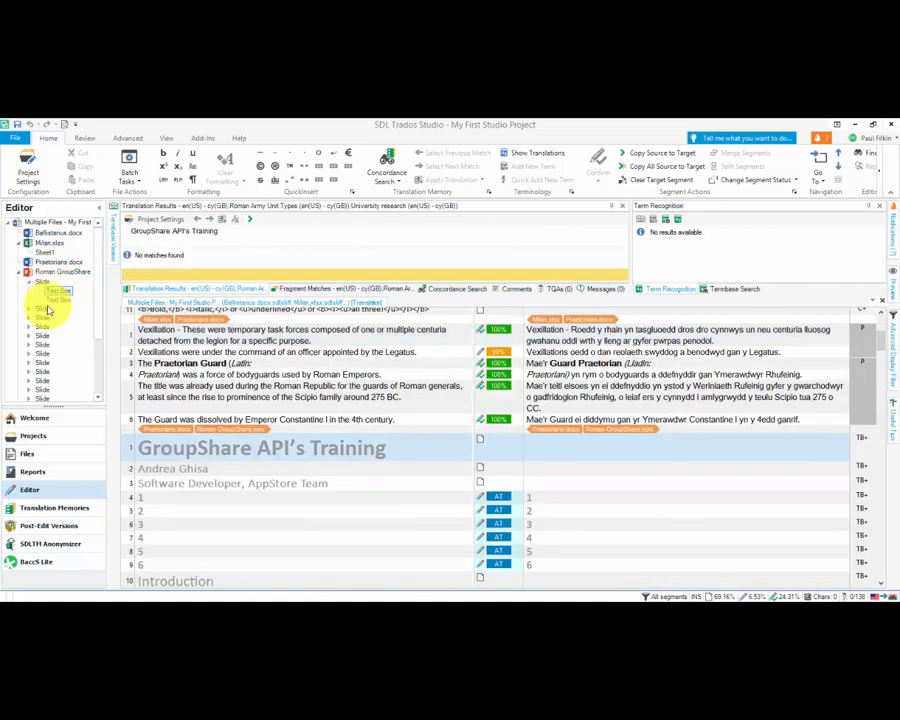
{"action": "scroll", "coordinate": [55, 300], "scroll_direction": "down", "scroll_amount": 3}
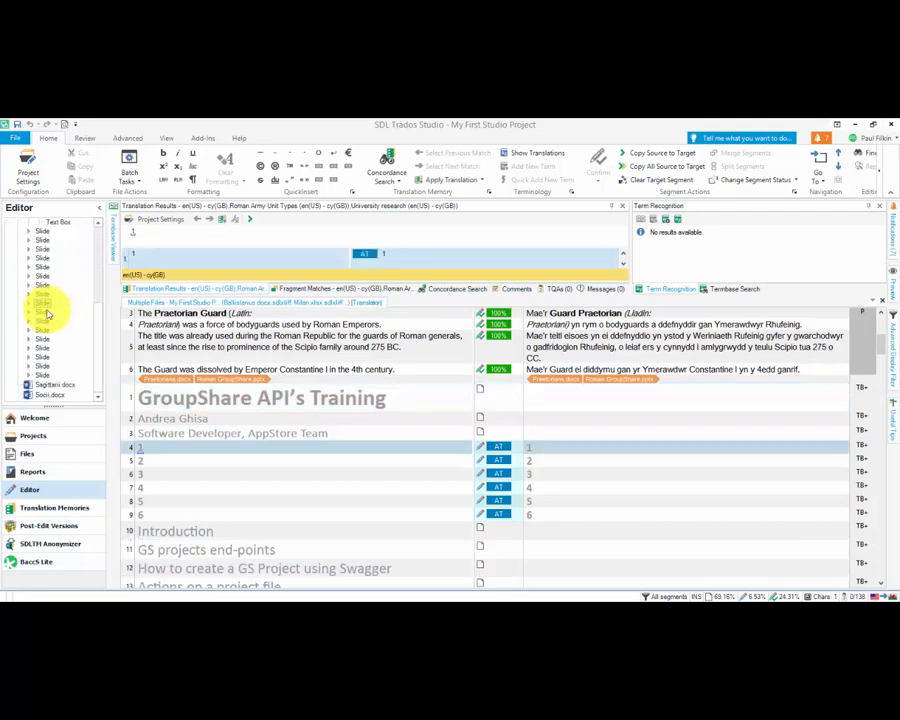
{"action": "left_click", "coordinate": [48, 394]}
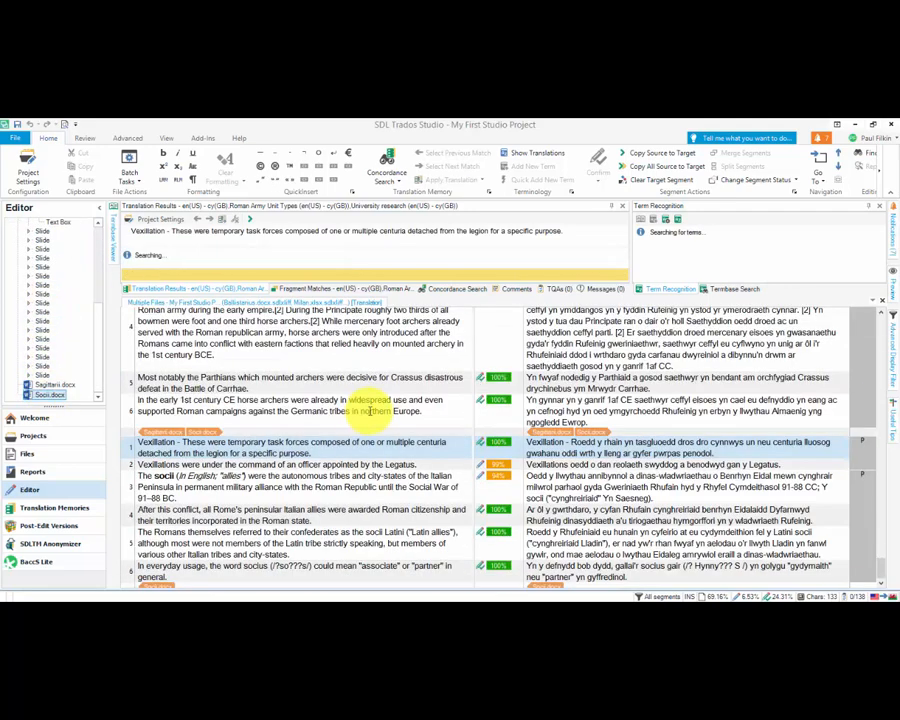
{"action": "mouse_move", "coordinate": [487, 456]}
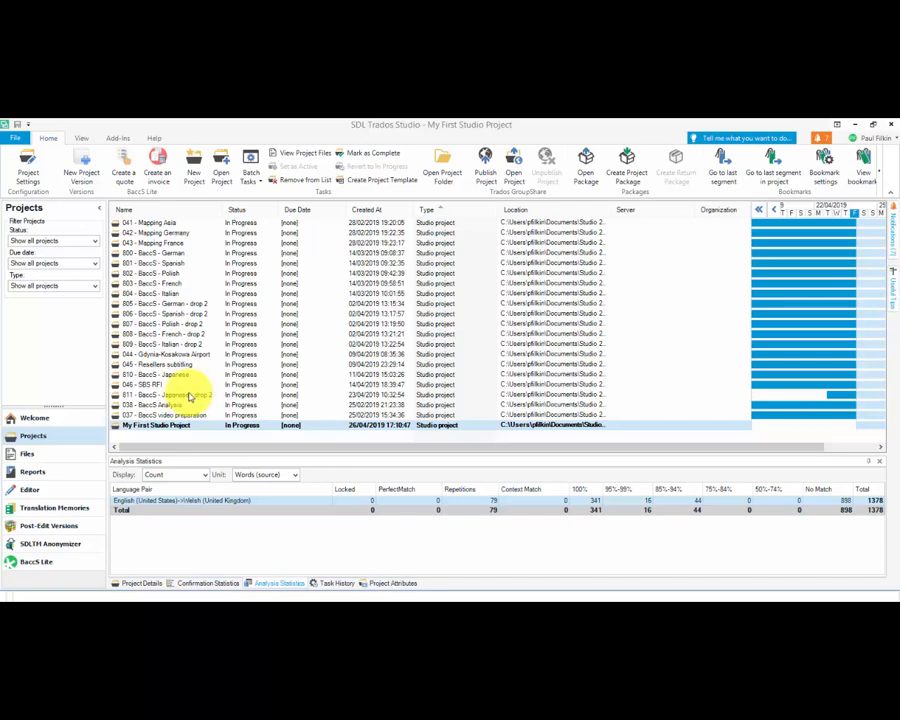
Step: Start a new project with the settings from Roman_Template_#1, accept overwriting the defined settings, and name it Second template
{"action": "left_click", "coordinate": [194, 170]}
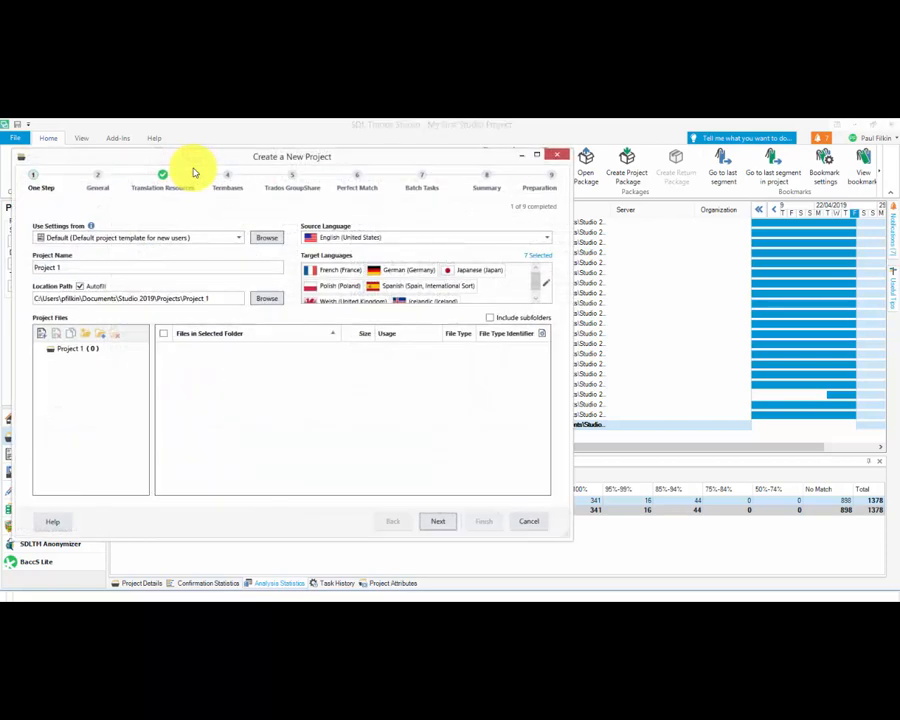
{"action": "left_click", "coordinate": [239, 238]}
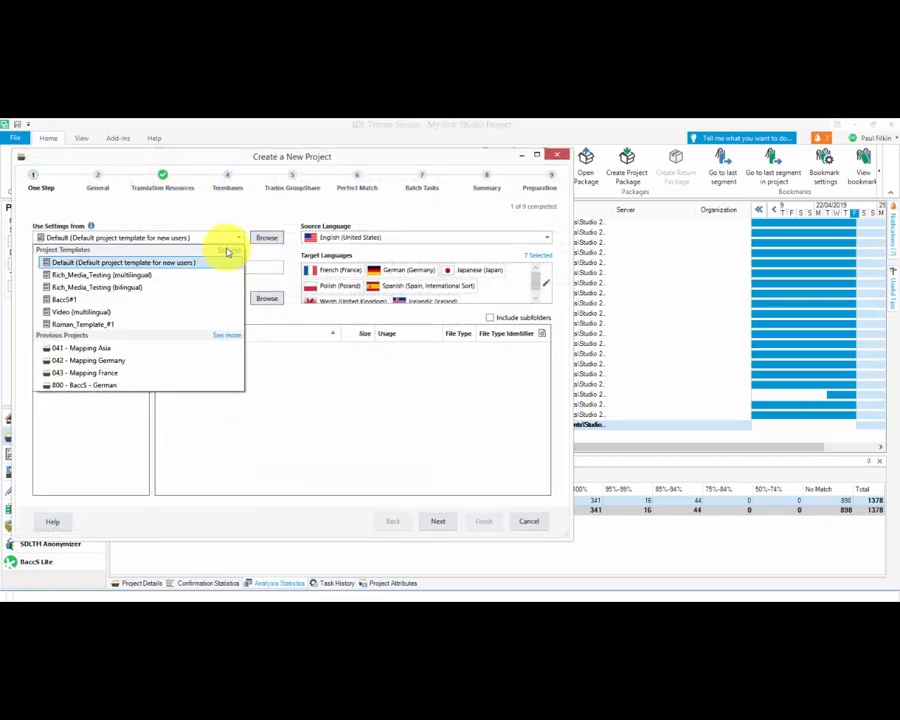
{"action": "left_click", "coordinate": [90, 324]}
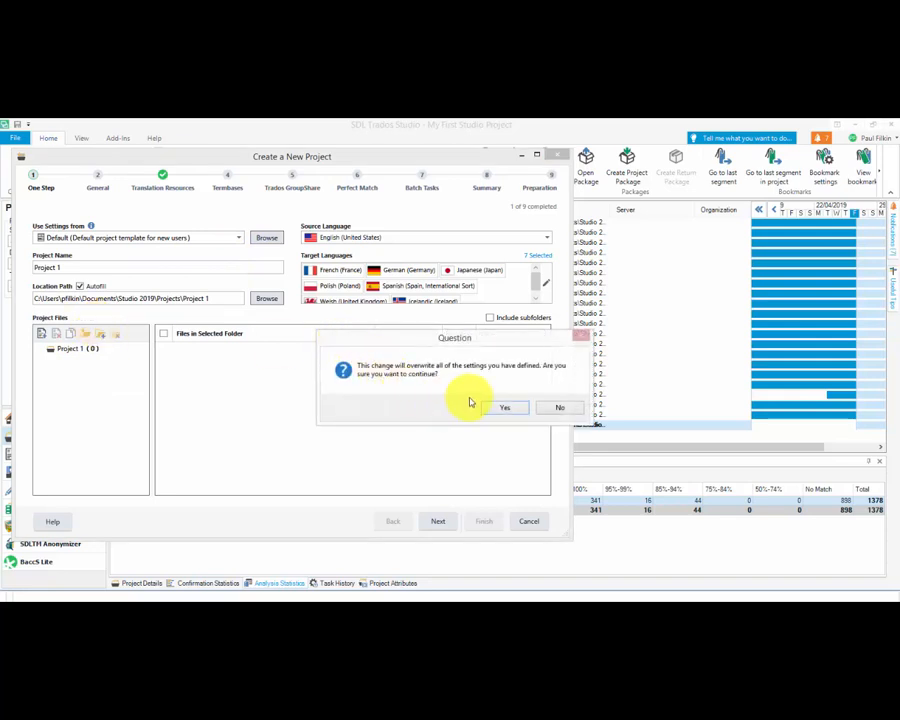
{"action": "left_click_drag", "start_coordinate": [459, 347], "coordinate": [360, 350]}
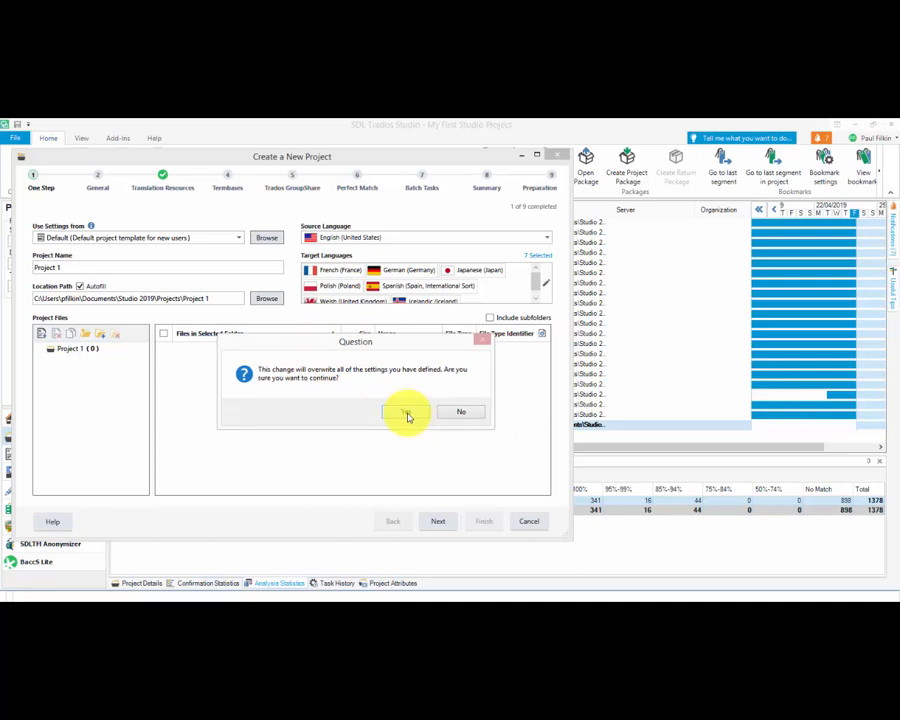
{"action": "left_click", "coordinate": [406, 413]}
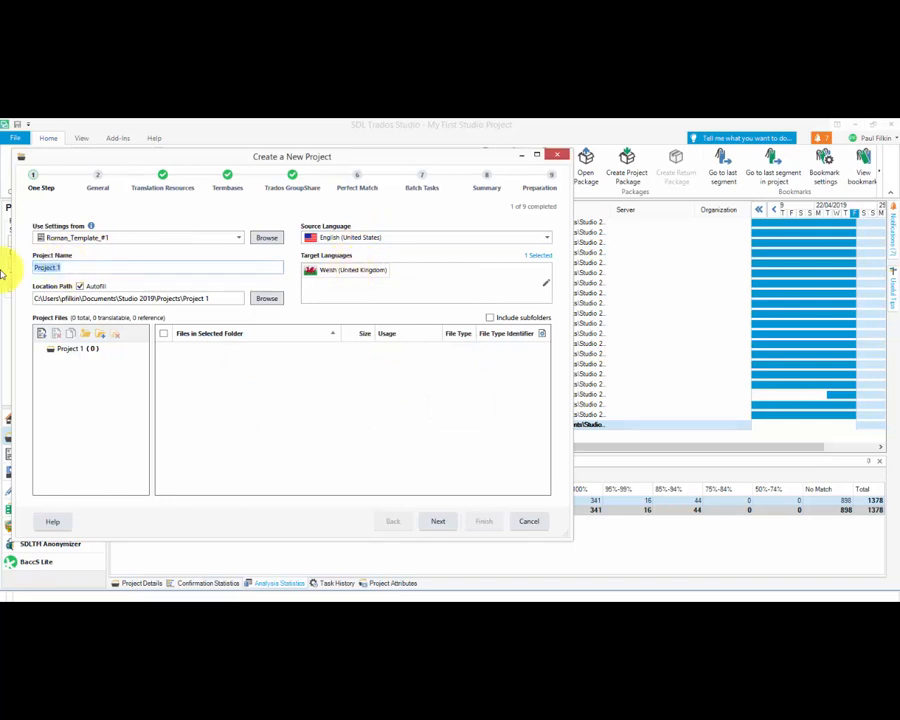
{"action": "type", "text": "Second tem"}
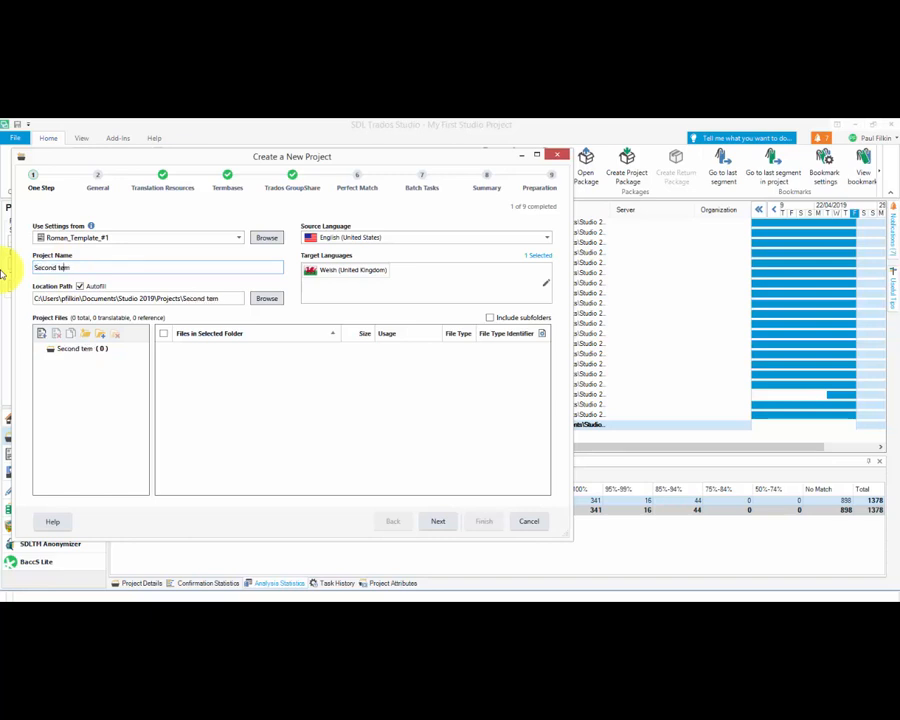
{"action": "type", "text": "plate"}
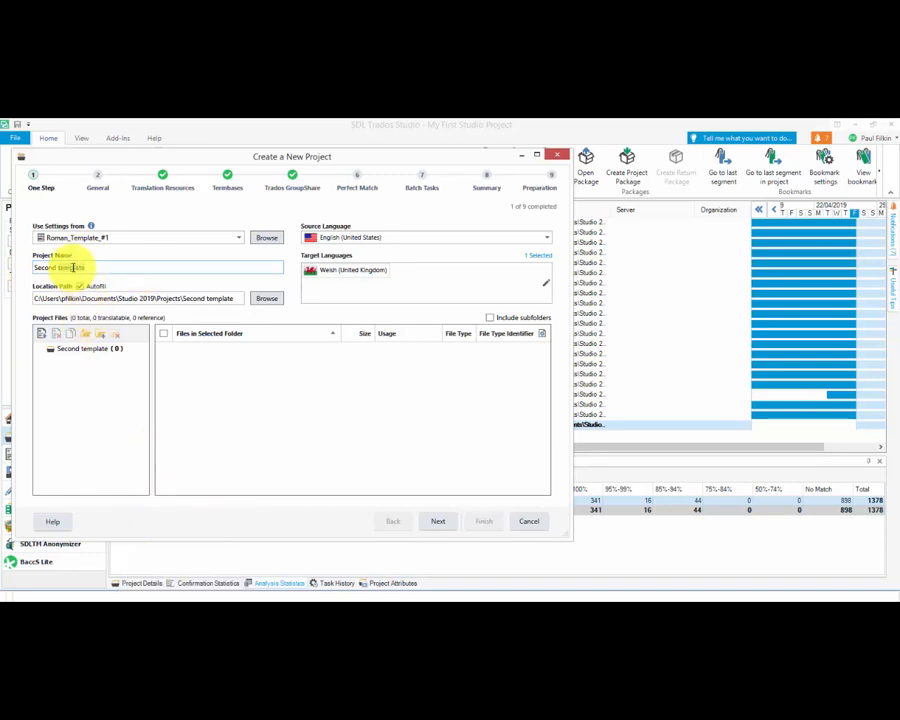
Step: Name the project Second project and add Sagittarii, Praetorians and Ballistarius (docx) from the Source folder in Total Commander
{"action": "type", "text": "project"}
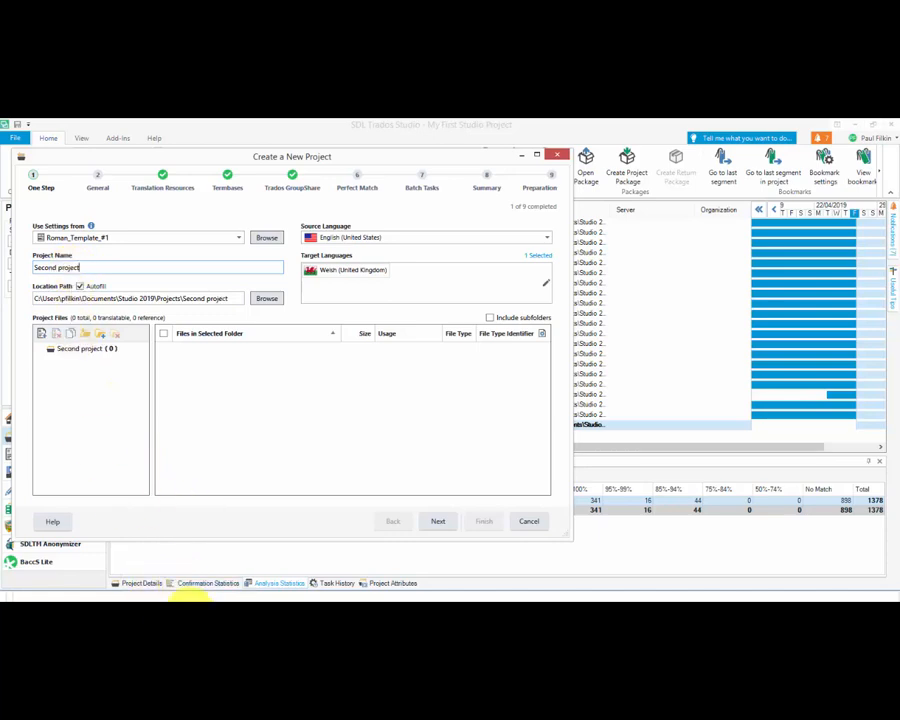
{"action": "left_click", "coordinate": [184, 586]}
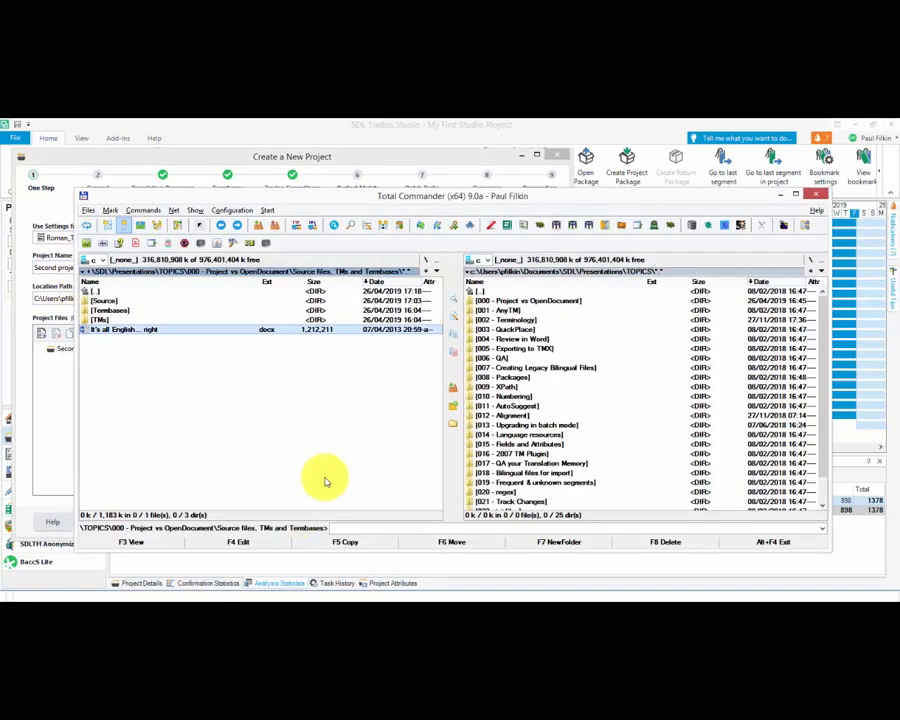
{"action": "double_click", "coordinate": [103, 301]}
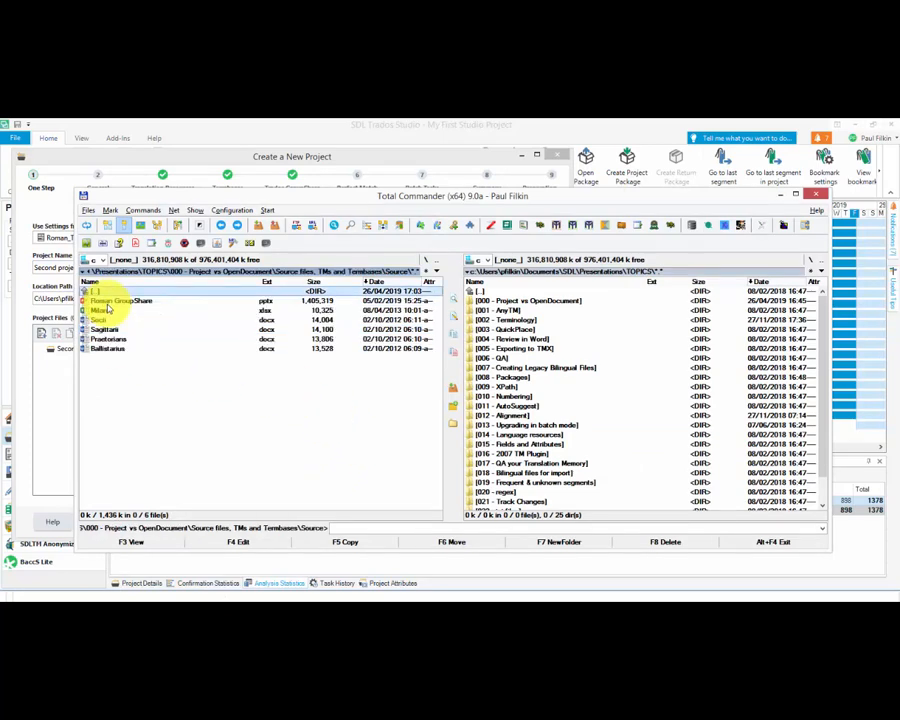
{"action": "left_click", "coordinate": [106, 329]}
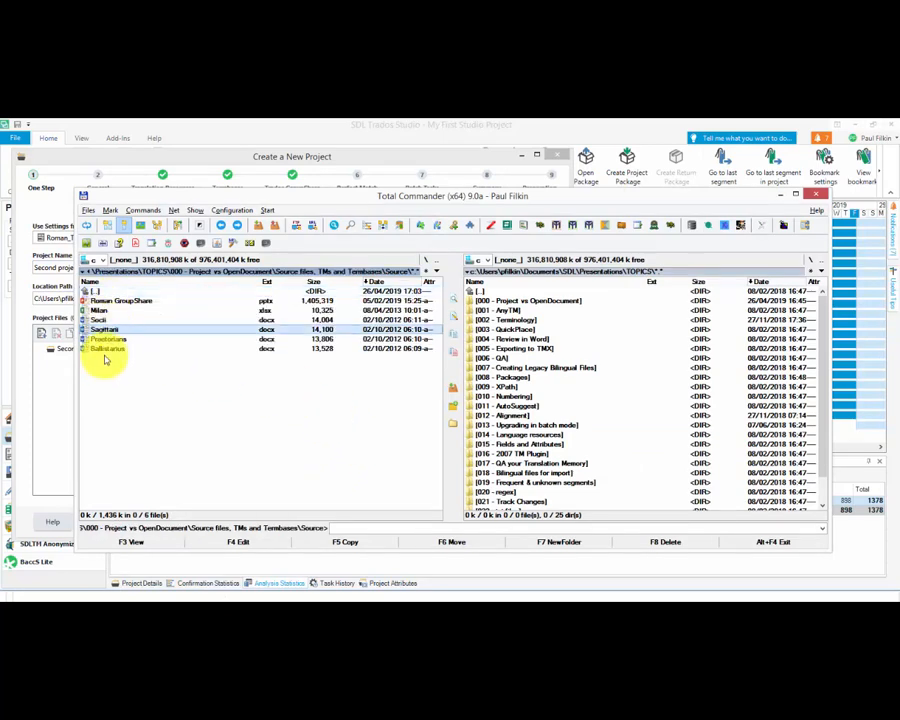
{"action": "left_click", "coordinate": [105, 349], "text": "shift"}
{"action": "left_click_drag", "start_coordinate": [105, 350], "coordinate": [299, 440]}
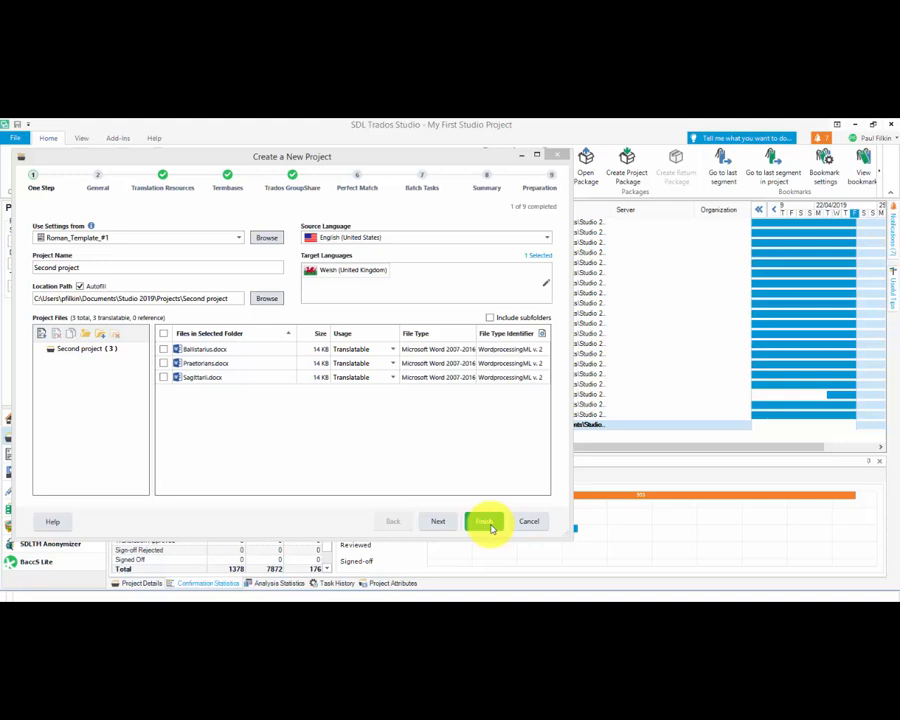
Step: Review the template's translation memories and termbase for Second project, return to the project files, and finish creating the project
{"action": "left_click", "coordinate": [165, 190]}
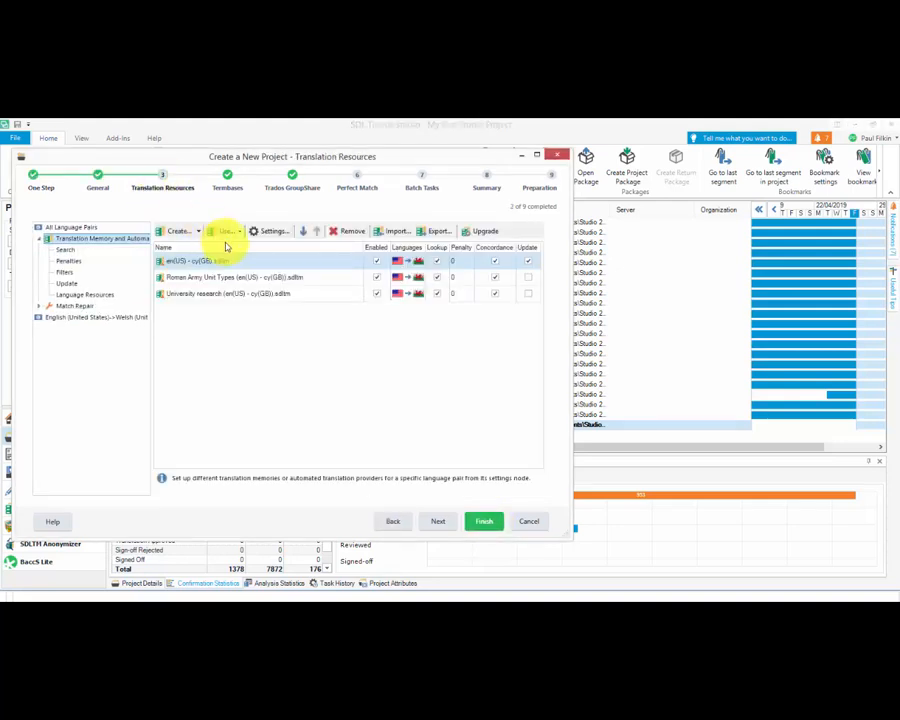
{"action": "left_click", "coordinate": [229, 189]}
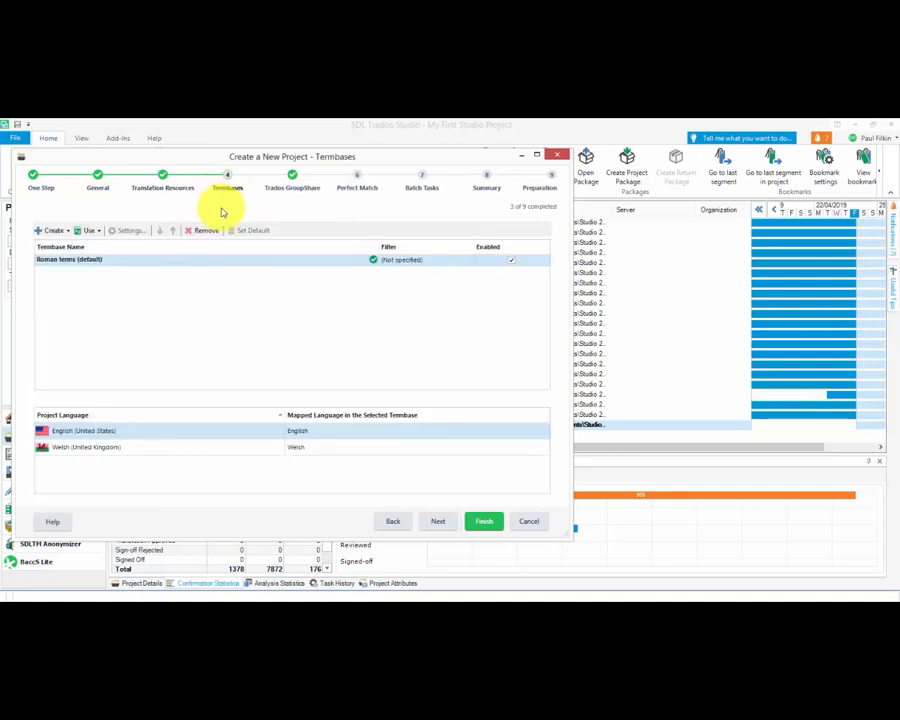
{"action": "left_click", "coordinate": [40, 188]}
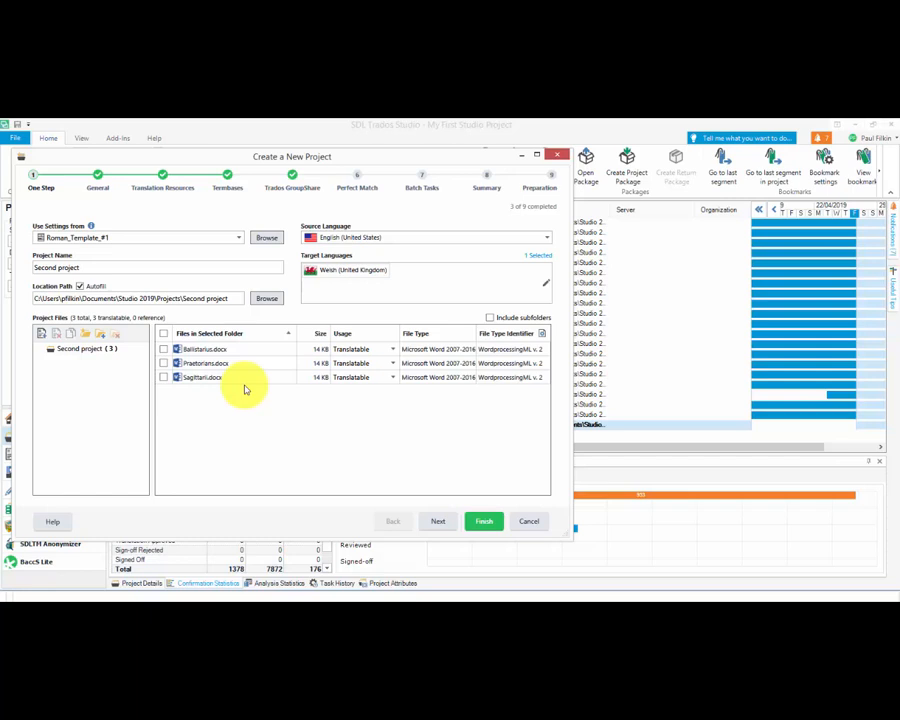
{"action": "left_click", "coordinate": [483, 521]}
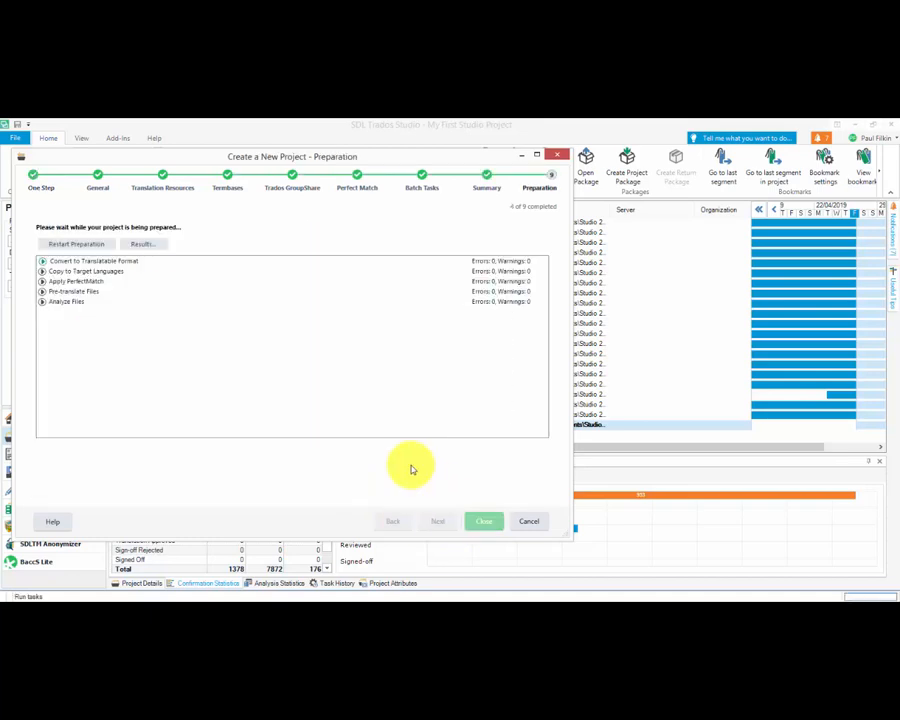
{"action": "left_click", "coordinate": [483, 521]}
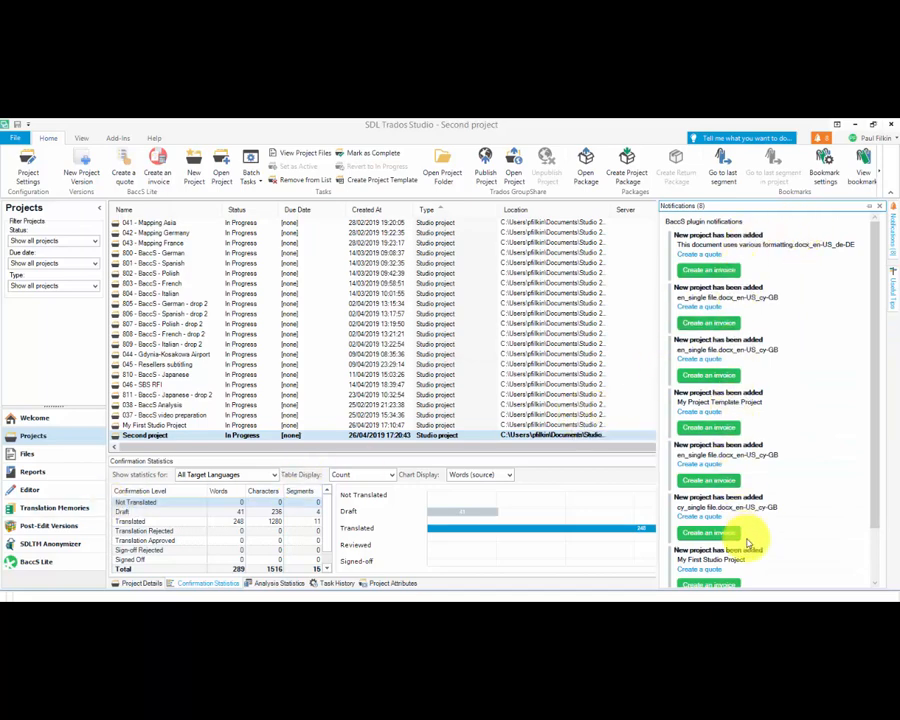
Step: Dismiss the notifications, glance at the BaccS Lite and Welcome views, and return to Second project in the projects list
{"action": "left_click", "coordinate": [459, 386]}
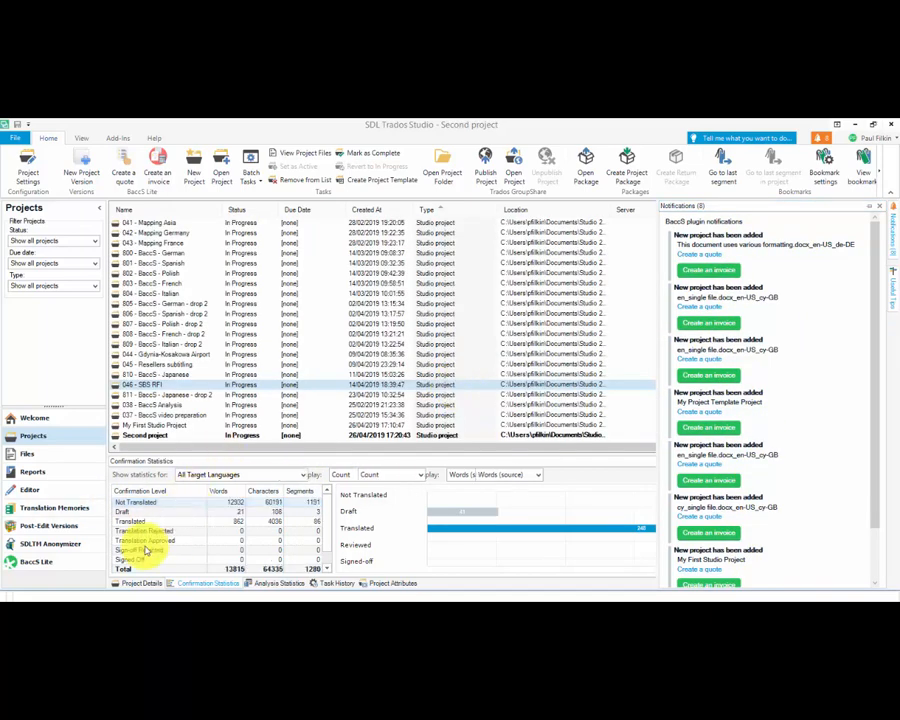
{"action": "left_click", "coordinate": [34, 564]}
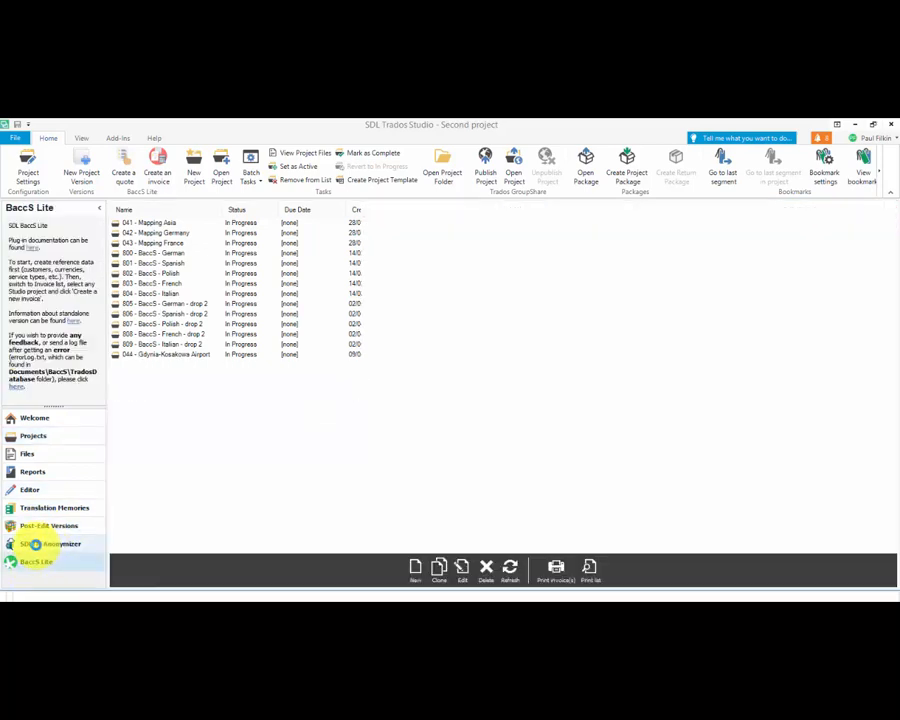
{"action": "left_click", "coordinate": [44, 424]}
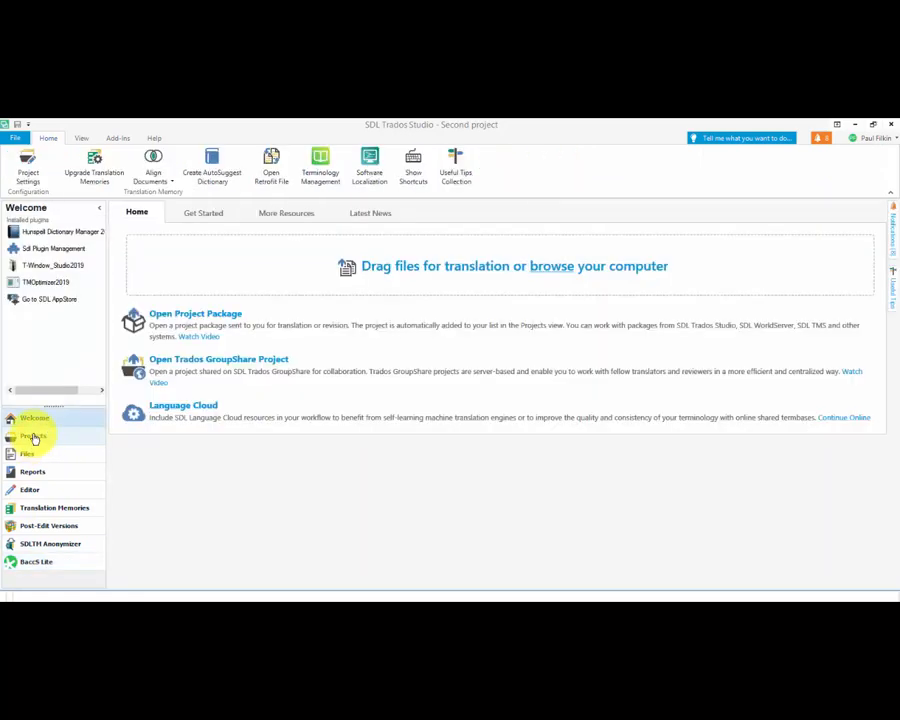
{"action": "left_click", "coordinate": [34, 436]}
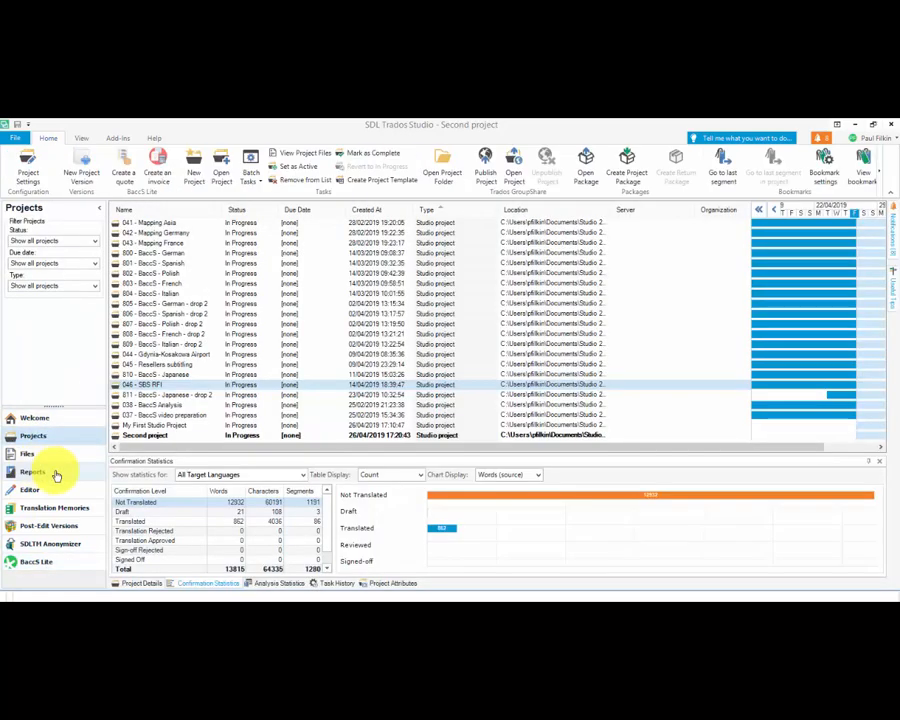
{"action": "left_click", "coordinate": [168, 437]}
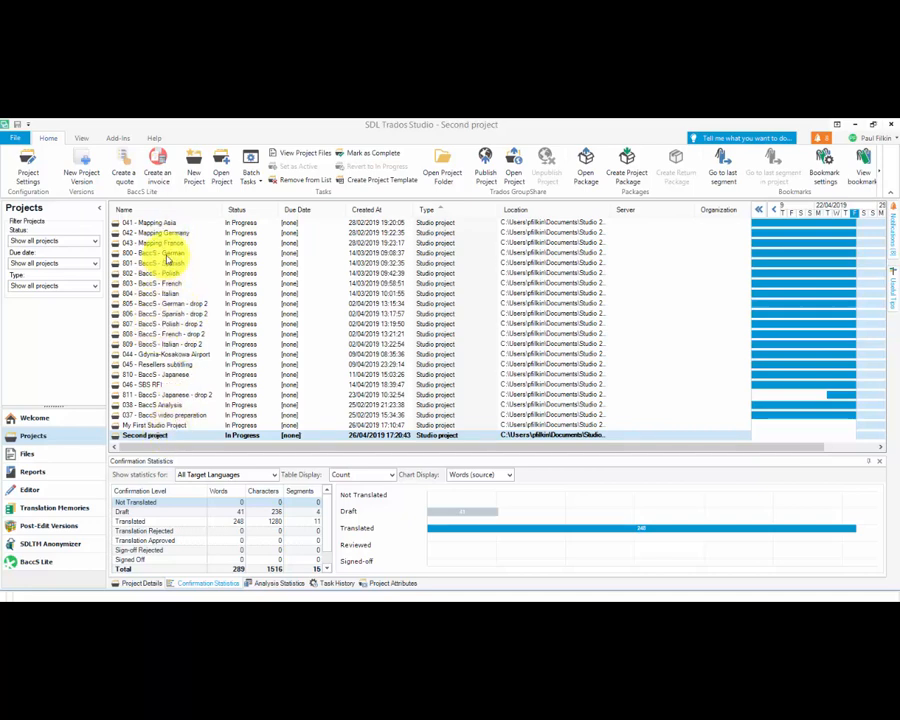
Step: Start creating a project template from the existing project 800 - BaccS - German
{"action": "left_click", "coordinate": [168, 255]}
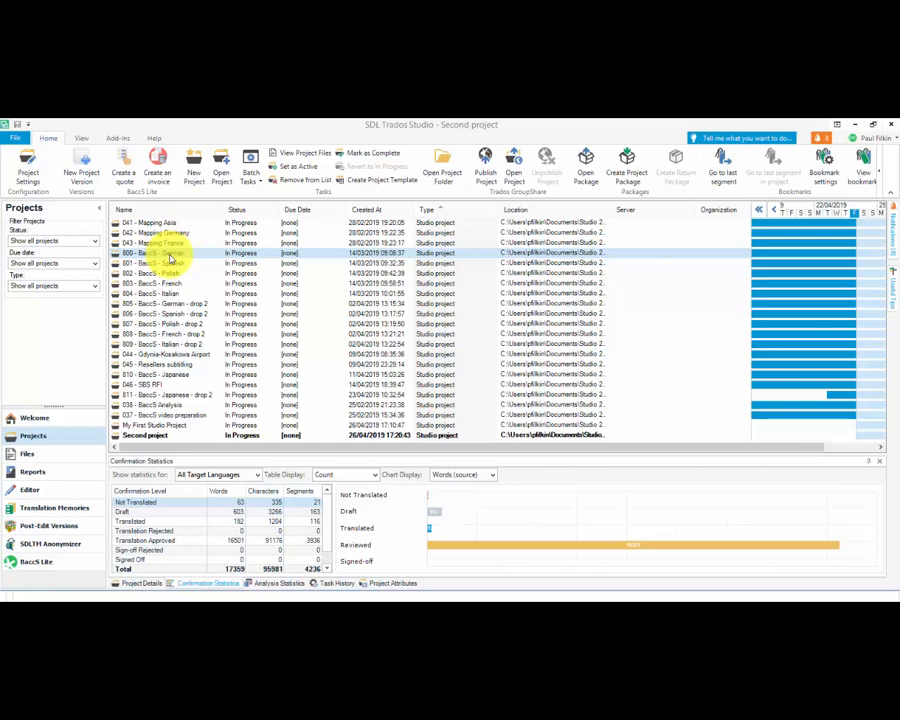
{"action": "right_click", "coordinate": [170, 258]}
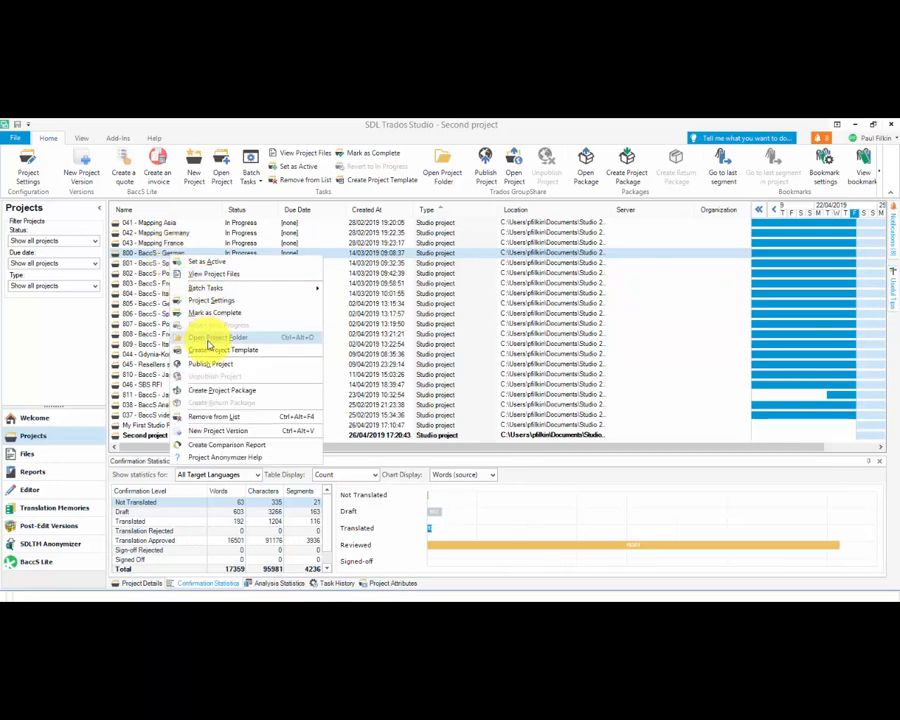
{"action": "left_click", "coordinate": [212, 350]}
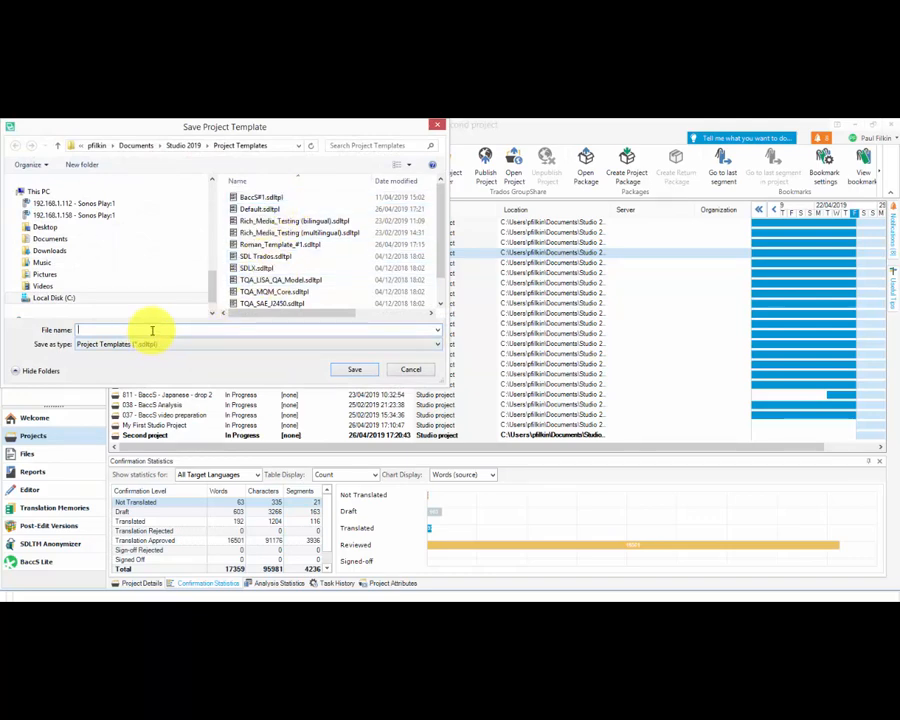
{"action": "type", "text": "BaccS"}
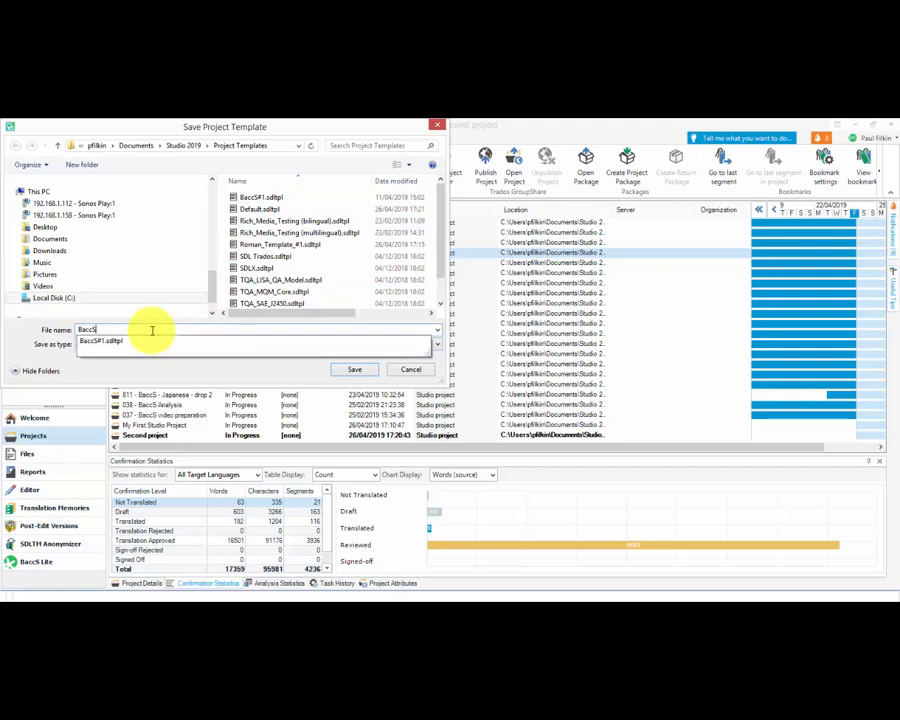
{"action": "key", "text": "BackSpace"}
{"action": "key", "text": "BackSpace"}
{"action": "key", "text": "BackSpace"}
{"action": "key", "text": "BackSpace"}
{"action": "key", "text": "BackSpace"}
Step: Save the project template as en-de template, accept its settings, and close the template list
{"action": "type", "text": "en-de"}
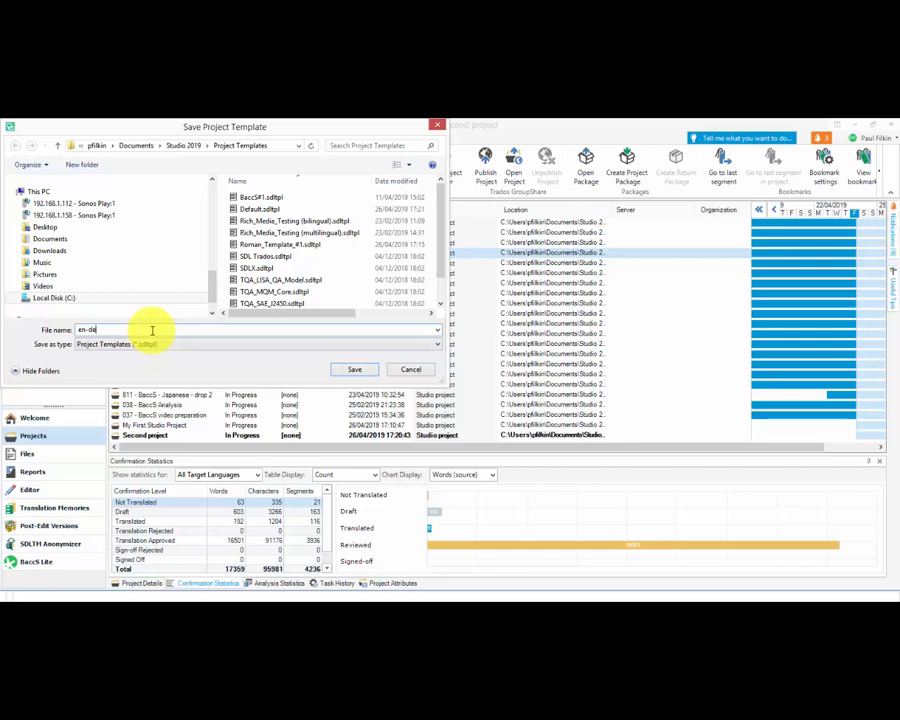
{"action": "type", "text": " template"}
{"action": "left_click", "coordinate": [354, 370]}
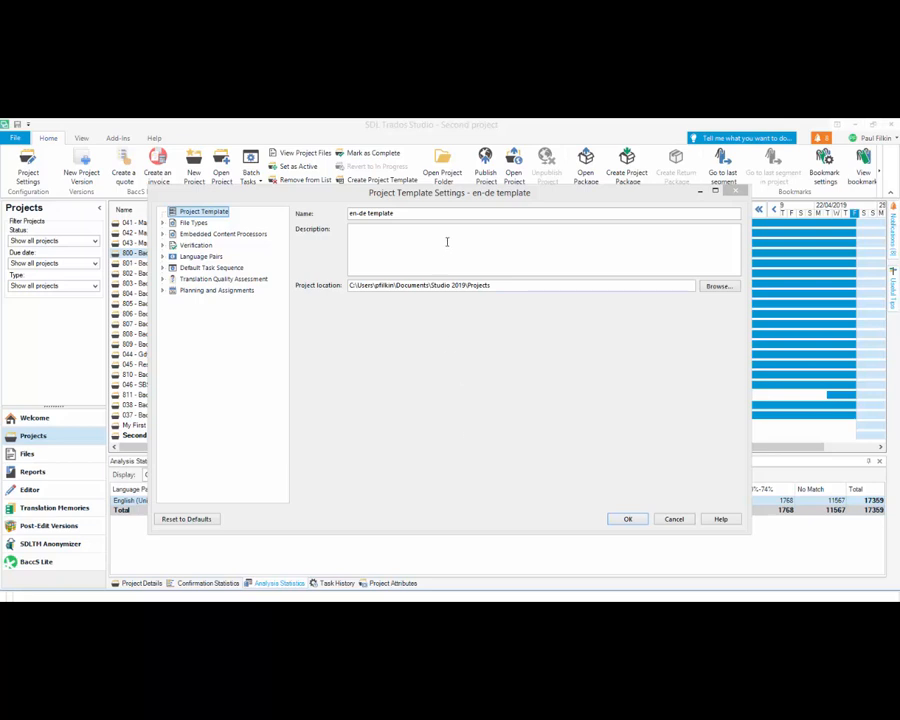
{"action": "left_click_drag", "start_coordinate": [471, 198], "coordinate": [475, 203]}
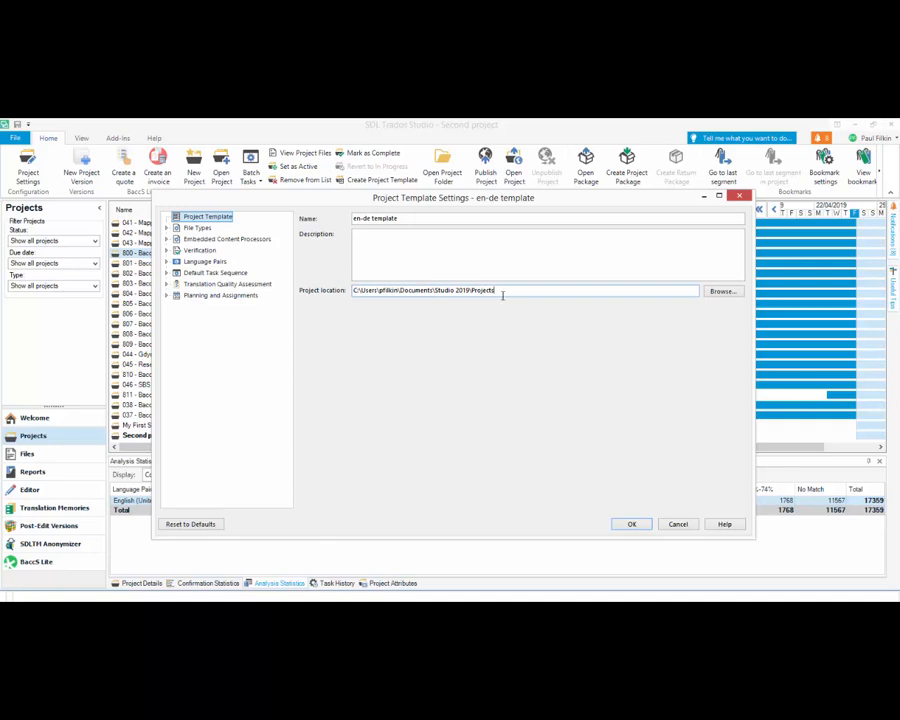
{"action": "left_click", "coordinate": [633, 524]}
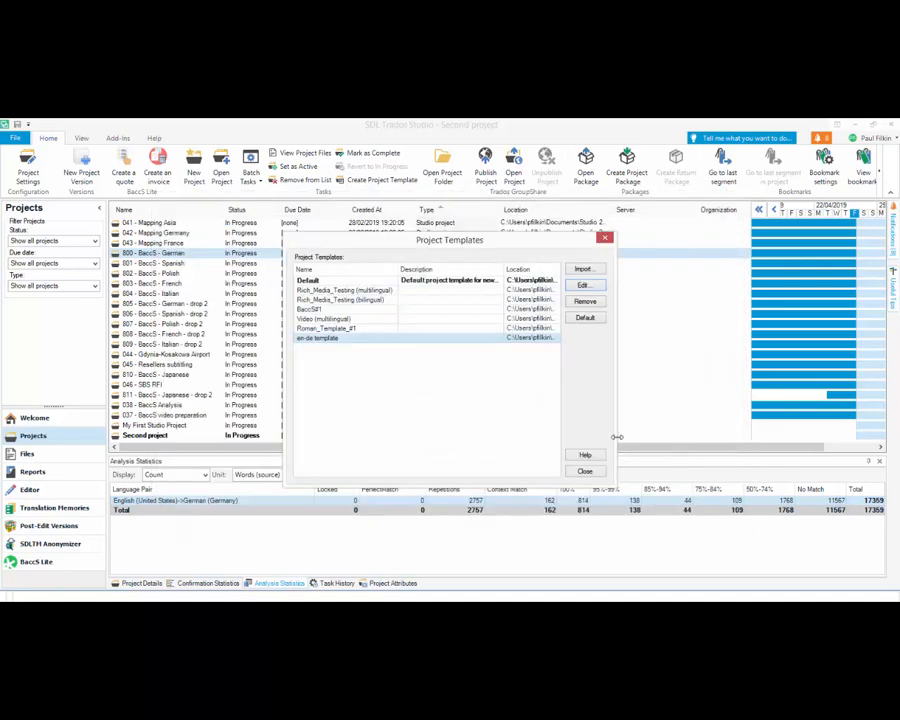
{"action": "left_click", "coordinate": [587, 472]}
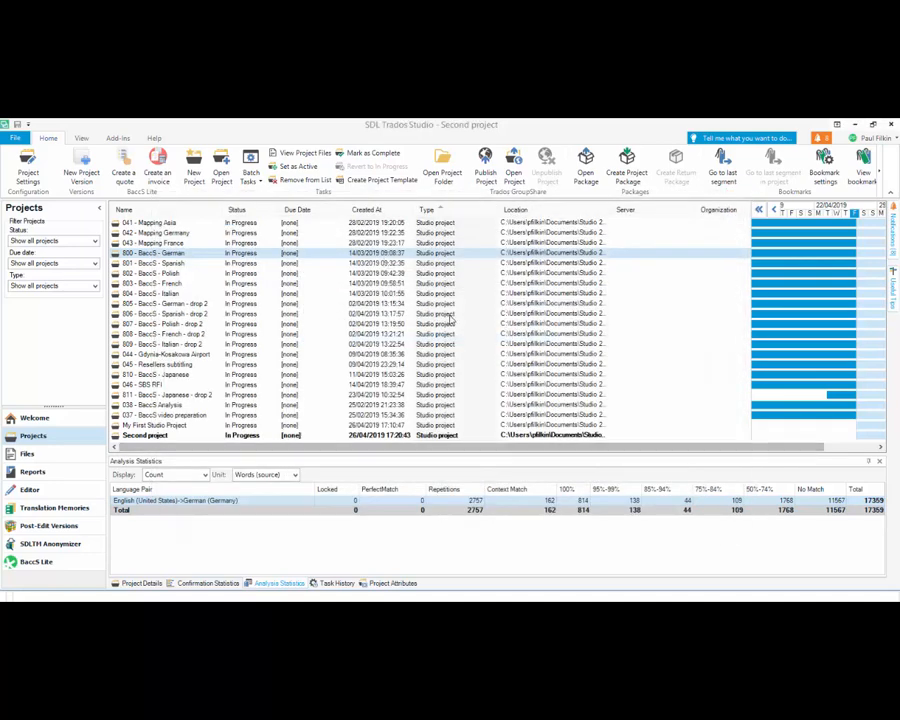
Step: Reopen the en-de template's settings from the project template setup, examine its file type and verification categories, and close them
{"action": "left_click", "coordinate": [17, 140]}
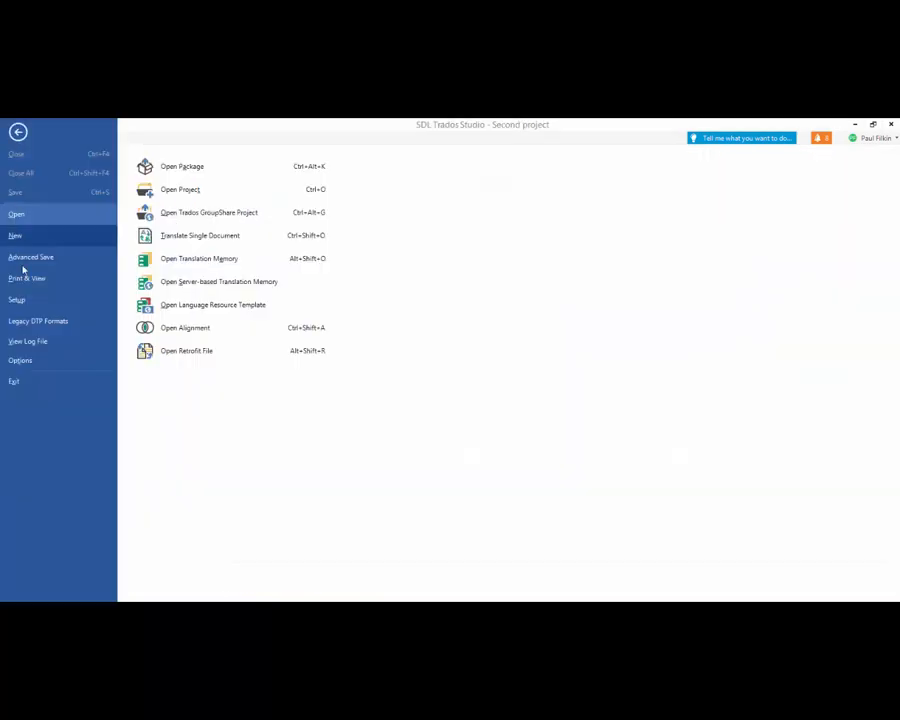
{"action": "left_click", "coordinate": [18, 300]}
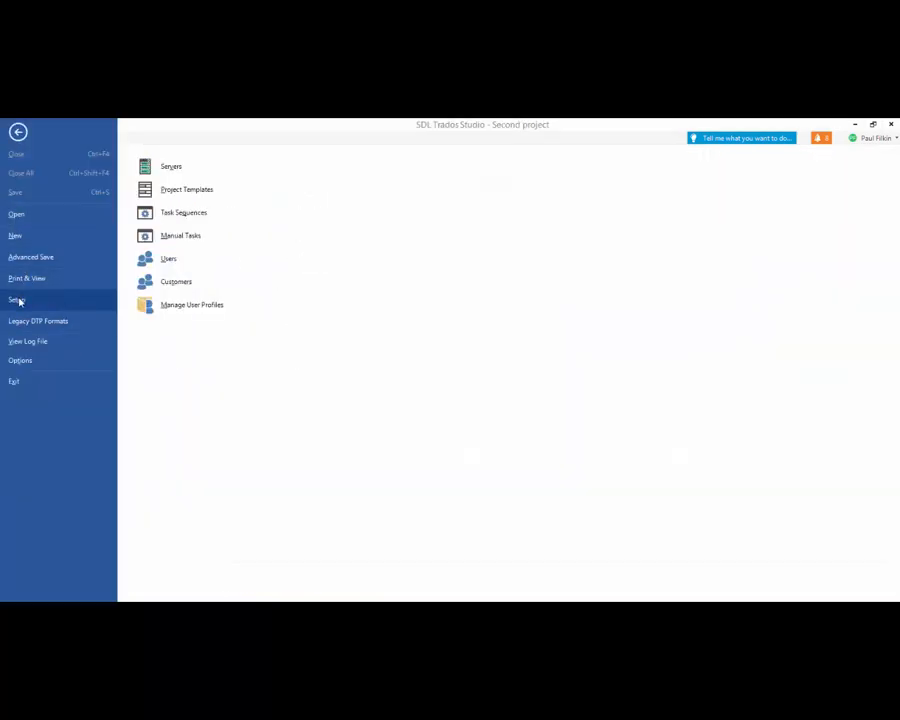
{"action": "left_click", "coordinate": [169, 195]}
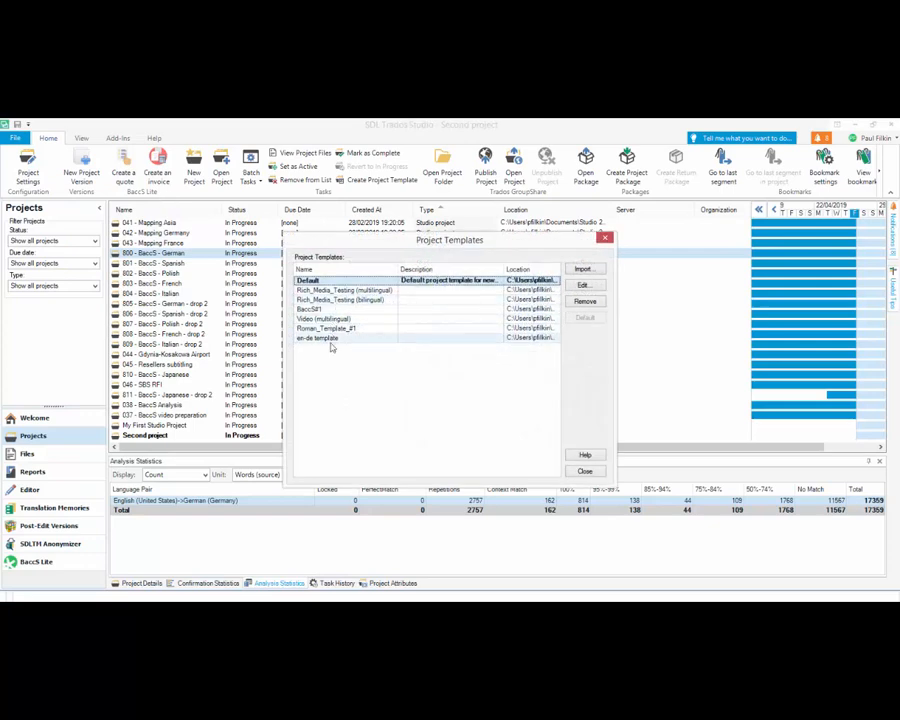
{"action": "left_click", "coordinate": [331, 340]}
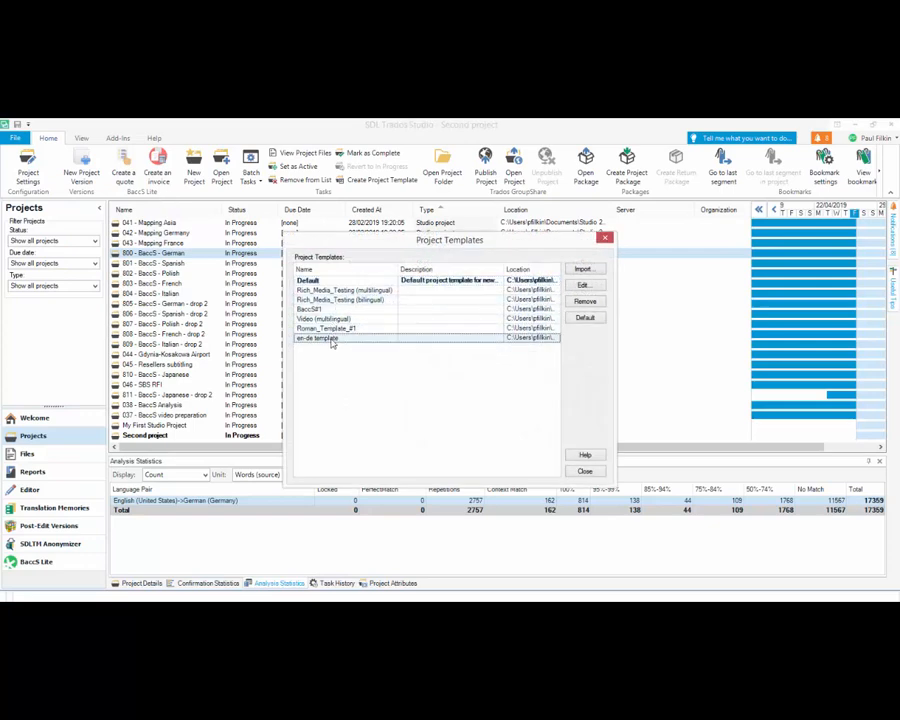
{"action": "left_click", "coordinate": [585, 286]}
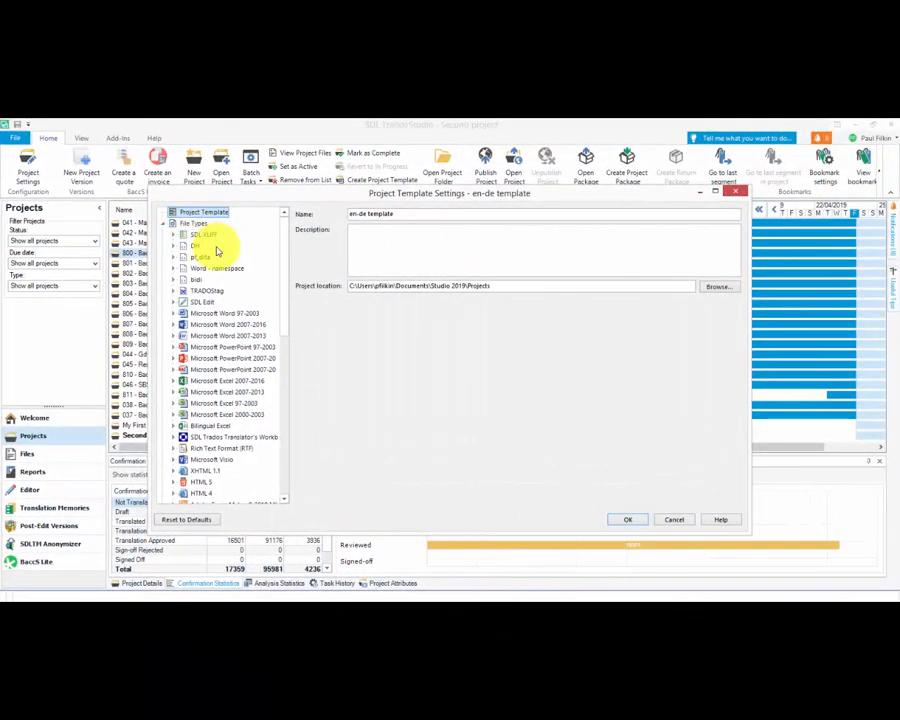
{"action": "left_click", "coordinate": [165, 224]}
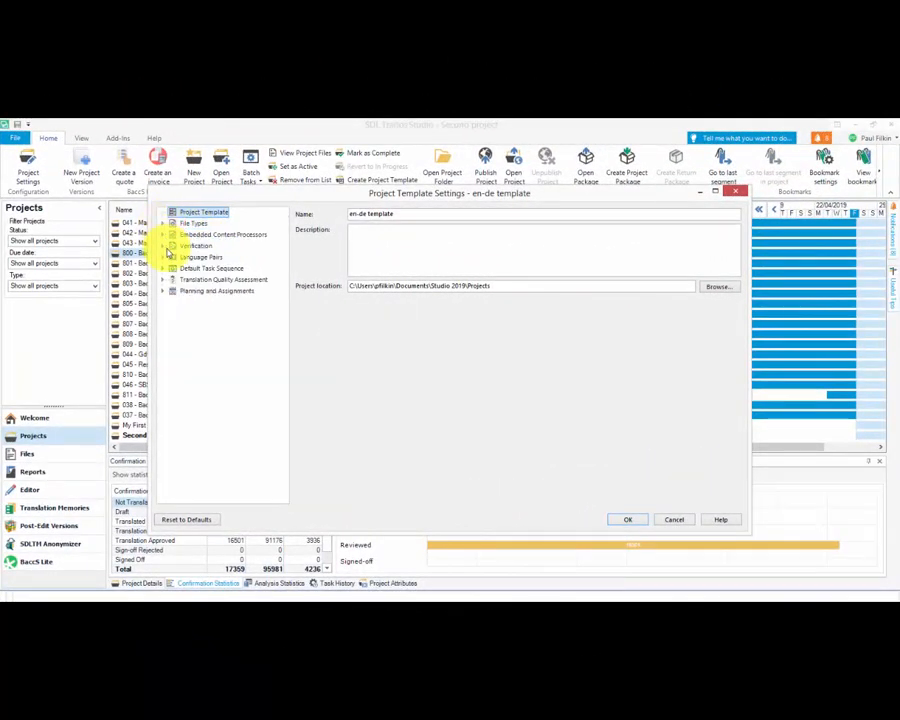
{"action": "left_click", "coordinate": [164, 245]}
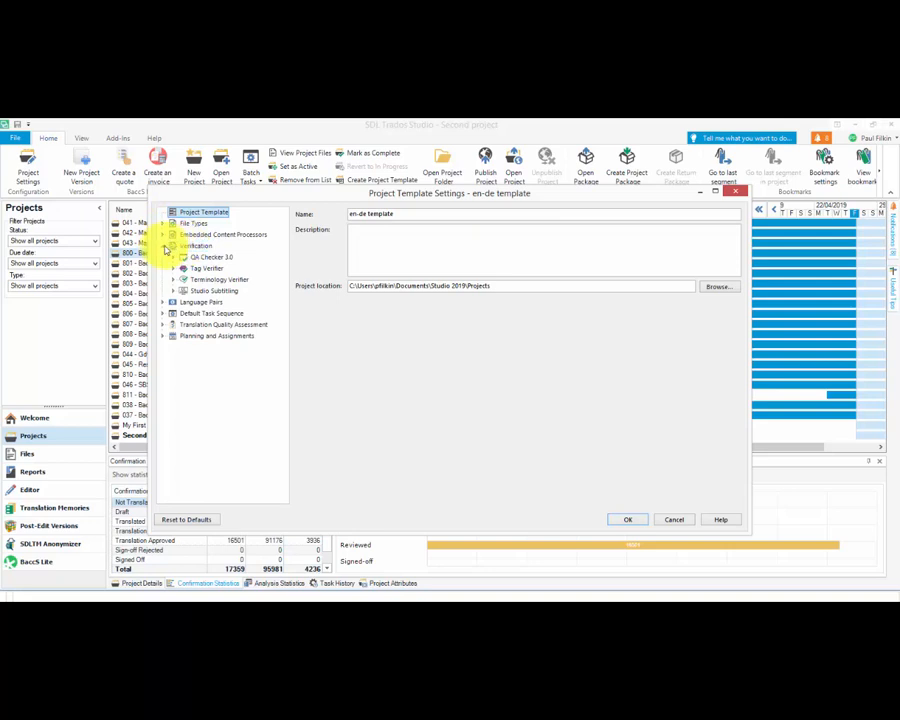
{"action": "left_click", "coordinate": [164, 246]}
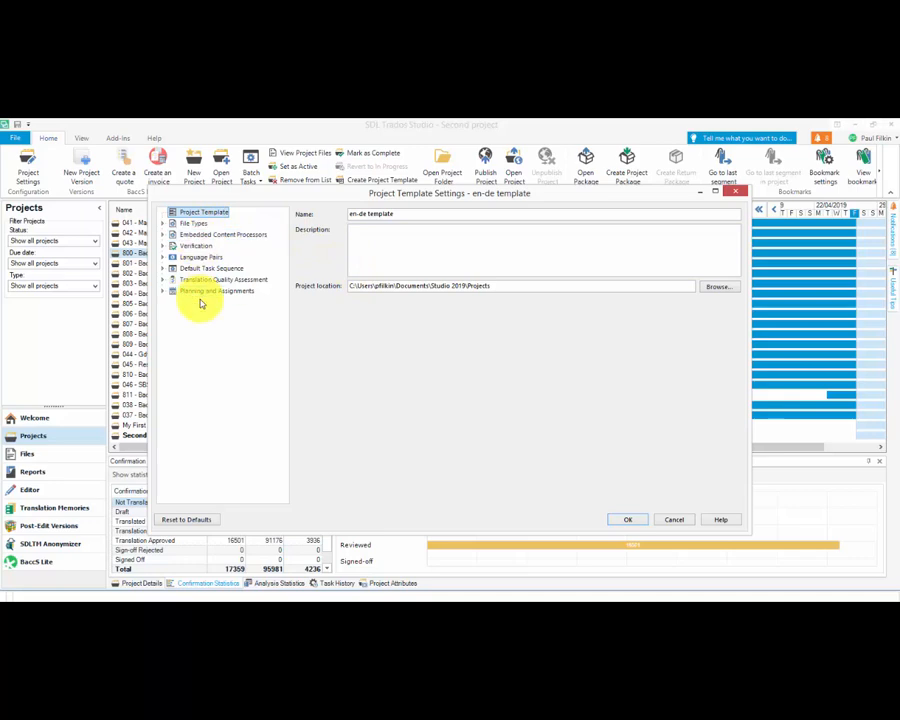
{"action": "left_click", "coordinate": [628, 520]}
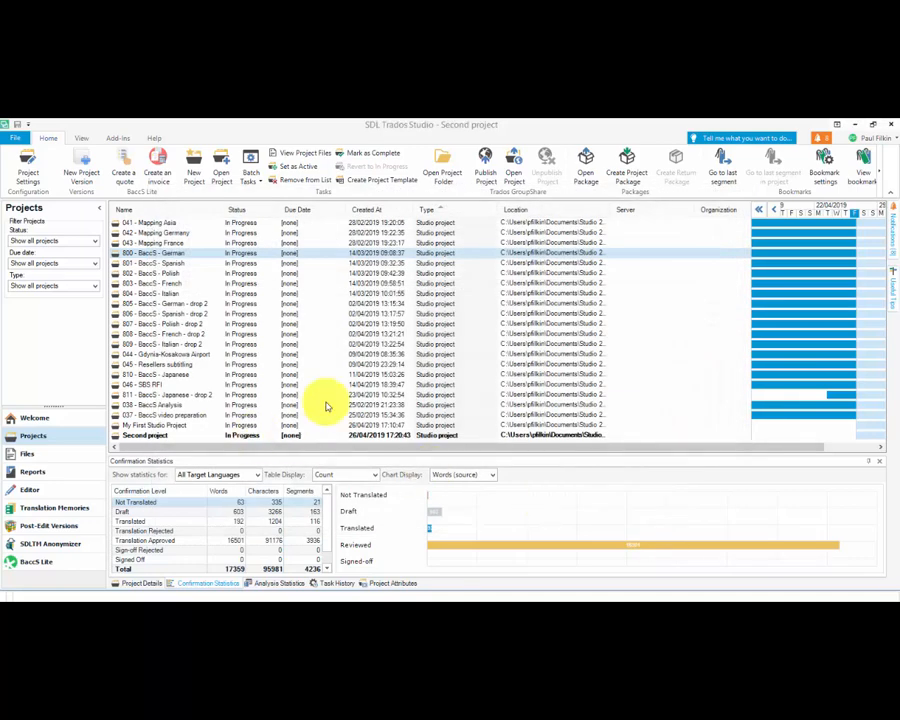
Step: Start creating a new project from the en-de template, accept overwriting its settings, and try to view the translation resources
{"action": "left_click", "coordinate": [196, 165]}
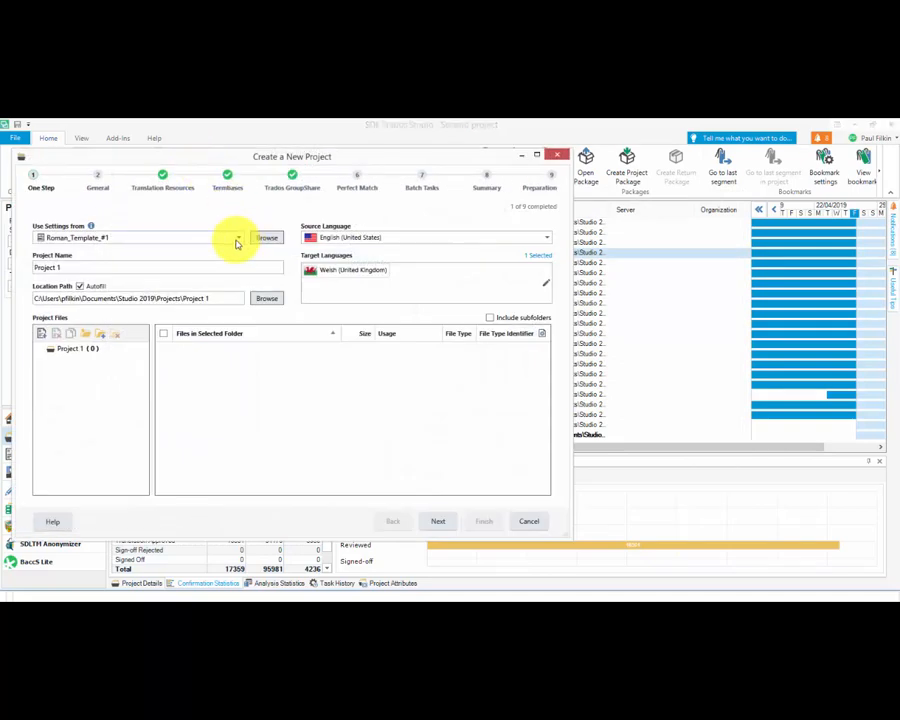
{"action": "left_click", "coordinate": [237, 240]}
{"action": "left_click", "coordinate": [233, 250]}
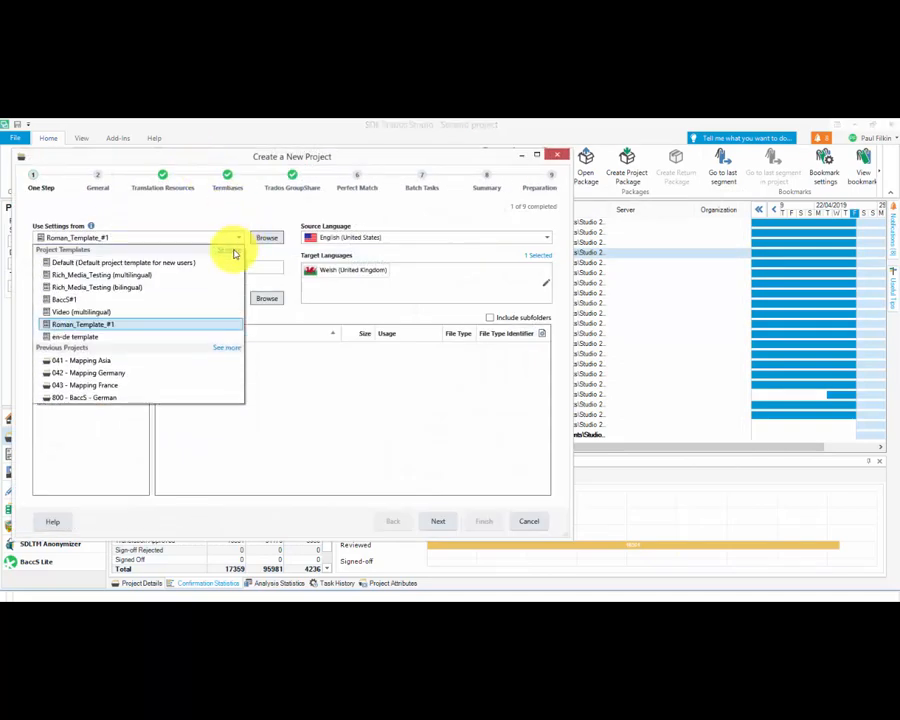
{"action": "left_click", "coordinate": [96, 340]}
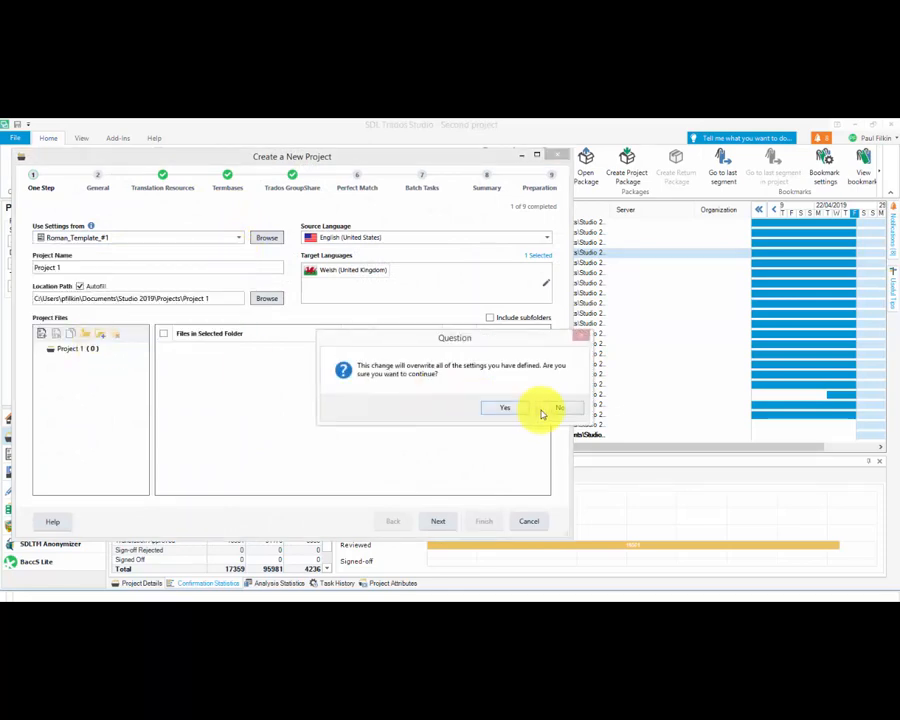
{"action": "left_click", "coordinate": [507, 409]}
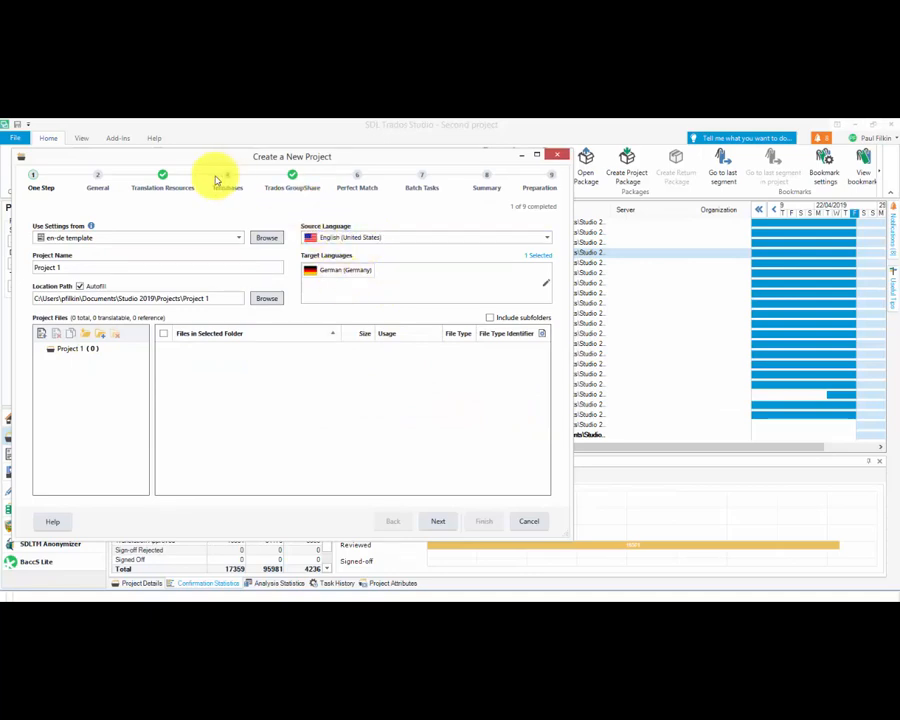
{"action": "left_click", "coordinate": [163, 178]}
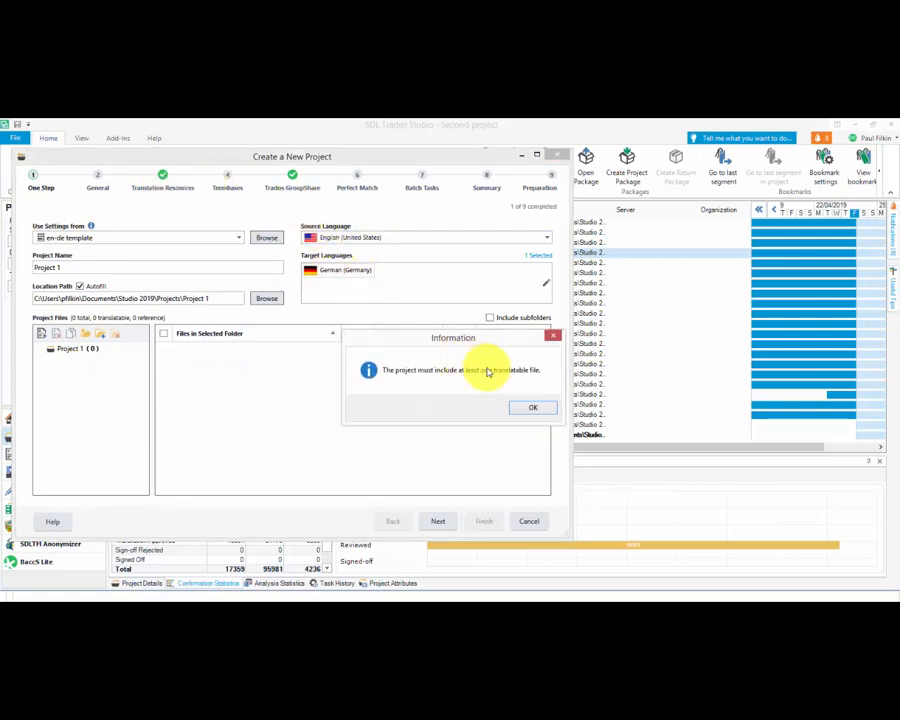
{"action": "left_click", "coordinate": [532, 410]}
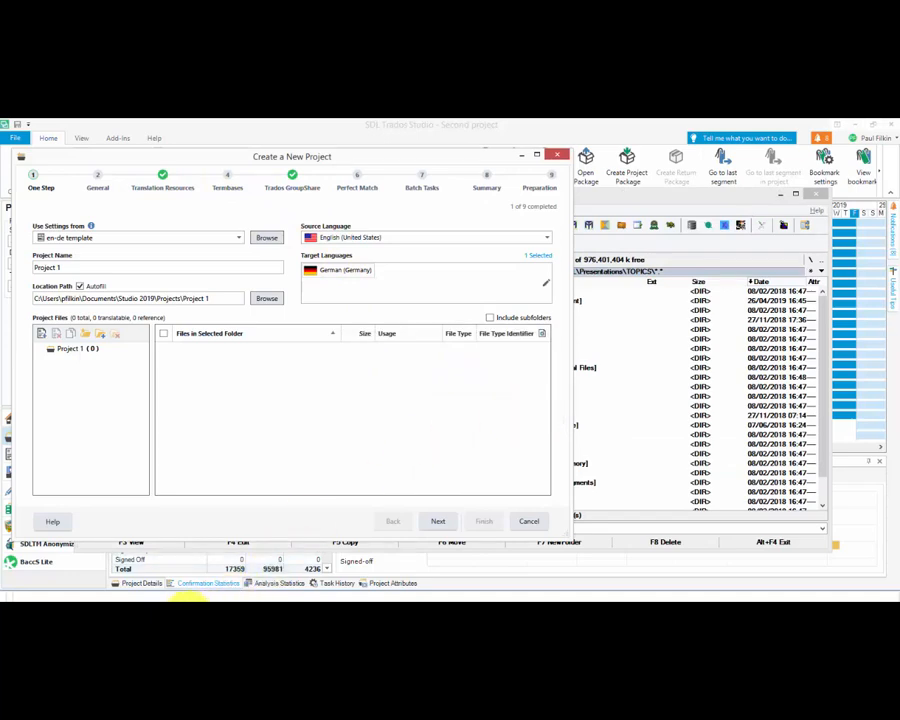
Step: Add Sagittarii.docx from the Total Commander source folder to the new project's files
{"action": "left_click", "coordinate": [191, 598]}
{"action": "left_click", "coordinate": [117, 332]}
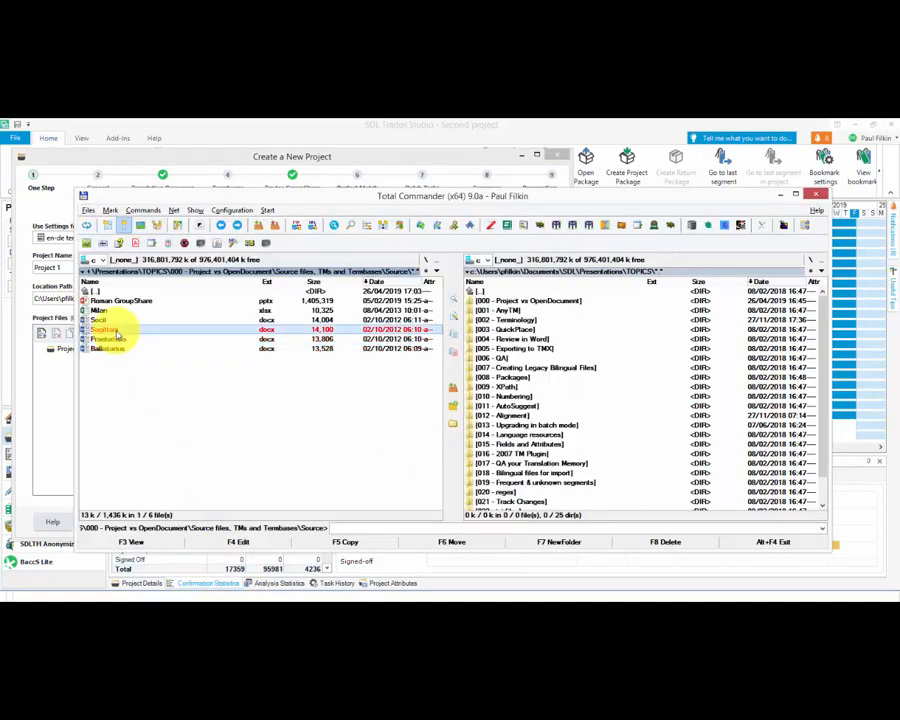
{"action": "left_click", "coordinate": [117, 332]}
{"action": "left_click_drag", "start_coordinate": [117, 332], "coordinate": [316, 434]}
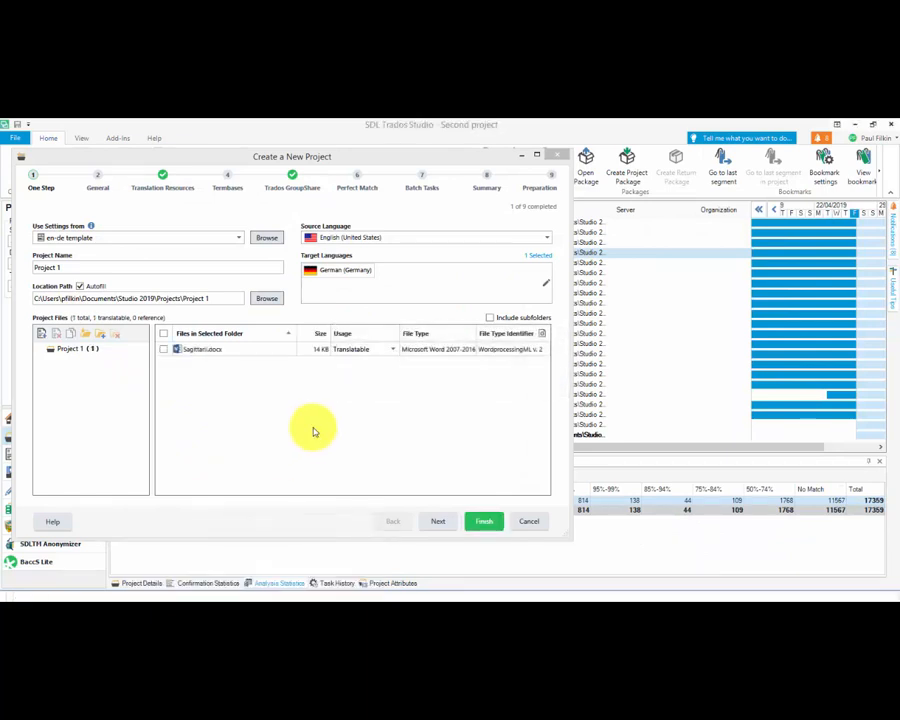
Step: Examine the translation resources supplied by the en-de template, and cancel the new project wizard
{"action": "left_click", "coordinate": [164, 180]}
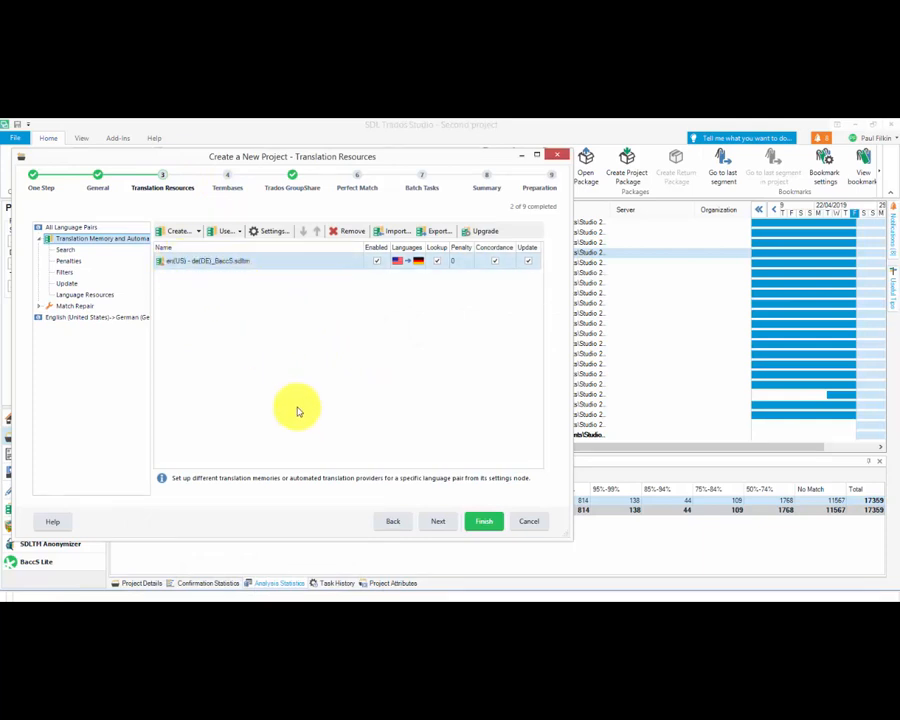
{"action": "left_click", "coordinate": [537, 522]}
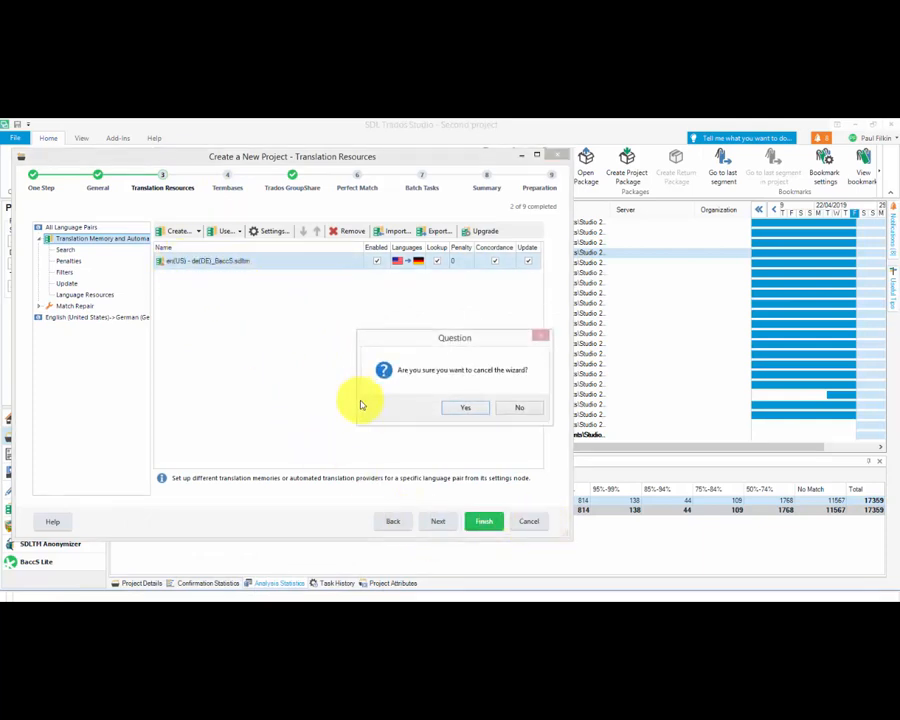
{"action": "left_click", "coordinate": [463, 412]}
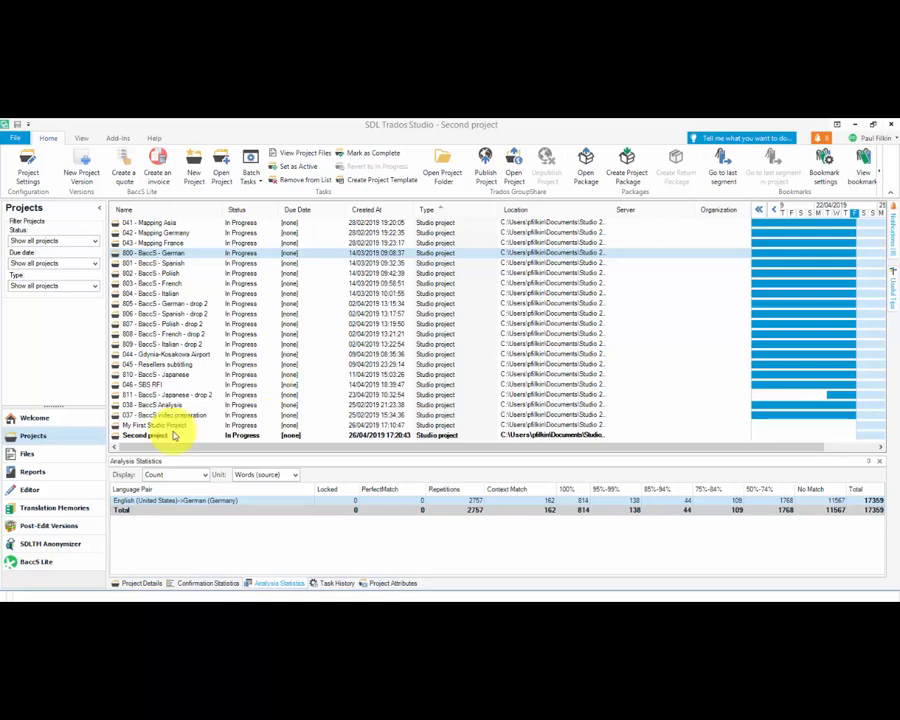
Step: Switch to Google Chrome and load the SDL Community home page at community.sdl.com
{"action": "key", "text": "Pause"}
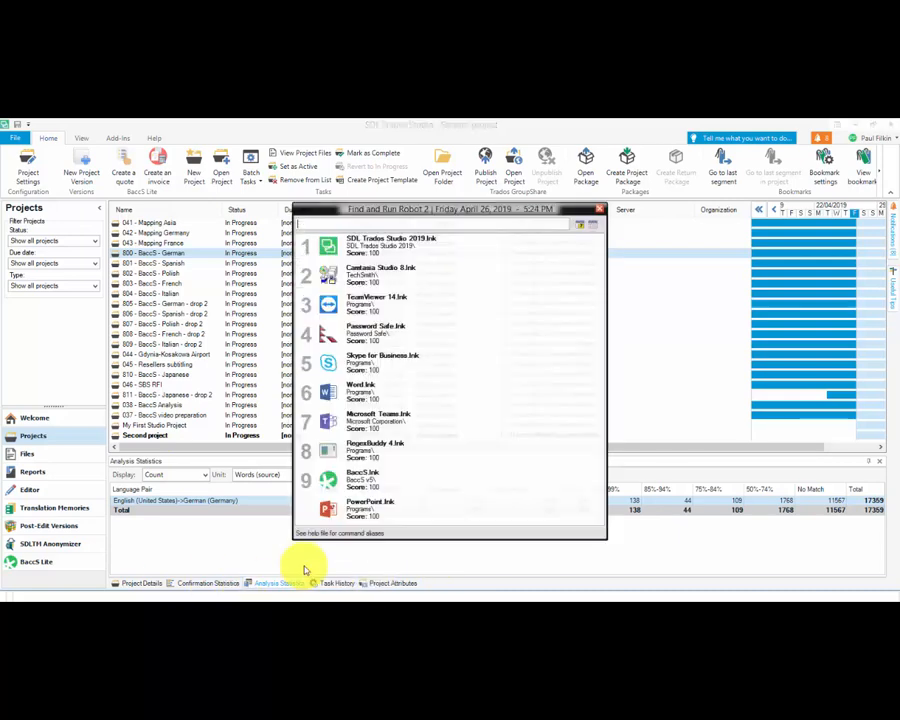
{"action": "type", "text": "cb"}
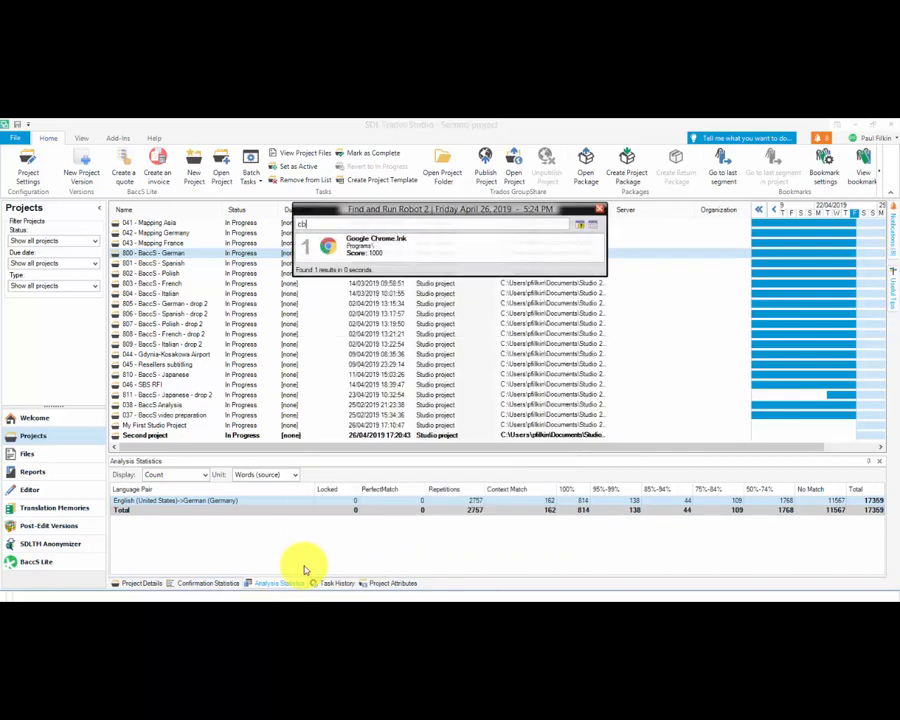
{"action": "key", "text": "Return"}
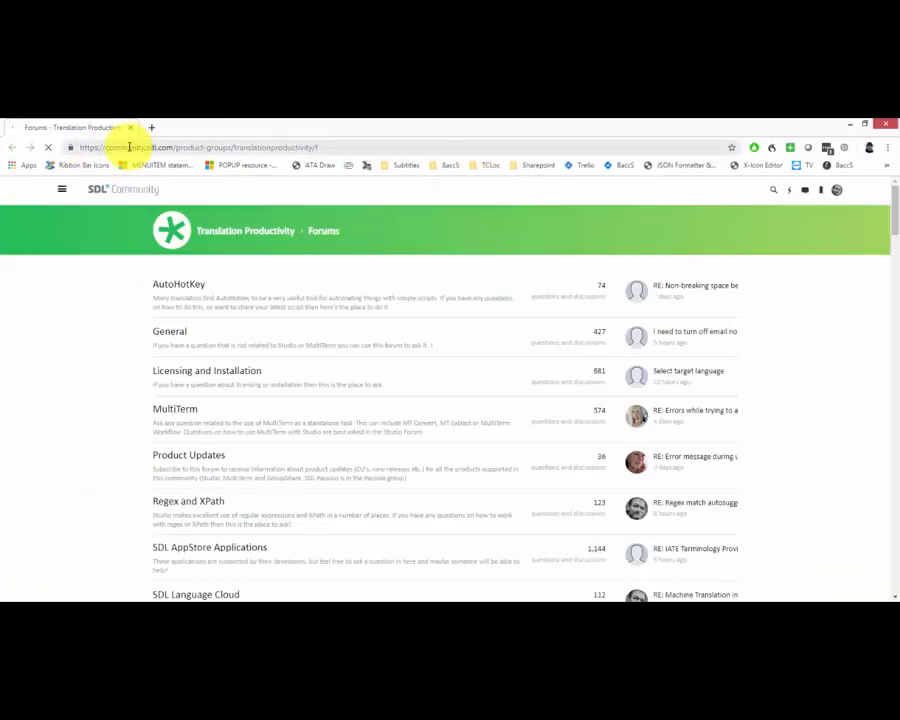
{"action": "left_click_drag", "start_coordinate": [104, 146], "coordinate": [178, 147]}
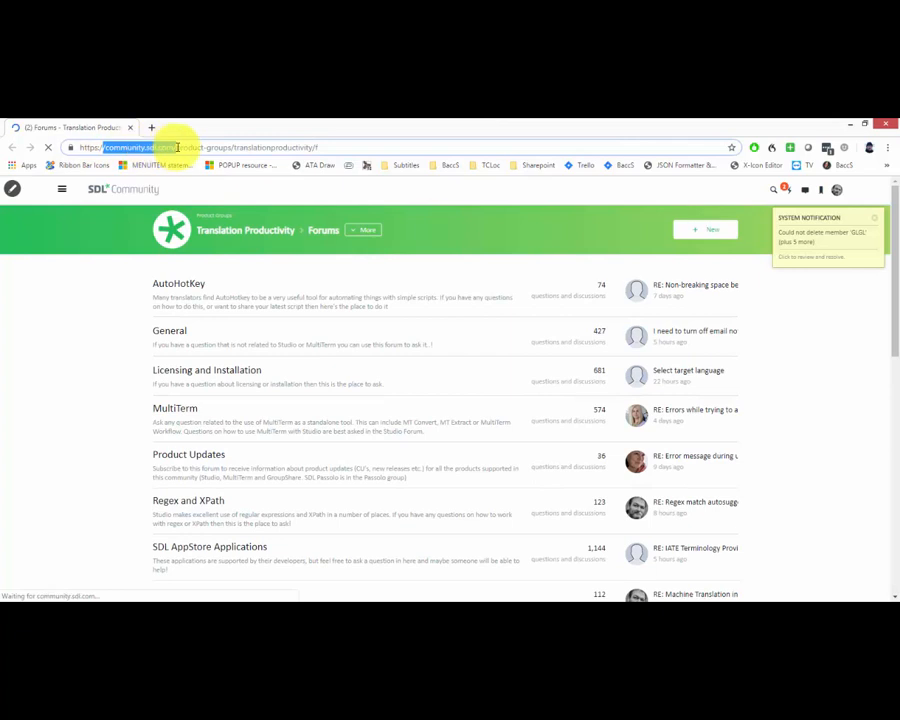
{"action": "left_click_drag", "start_coordinate": [364, 145], "coordinate": [190, 146]}
{"action": "key", "text": "Delete"}
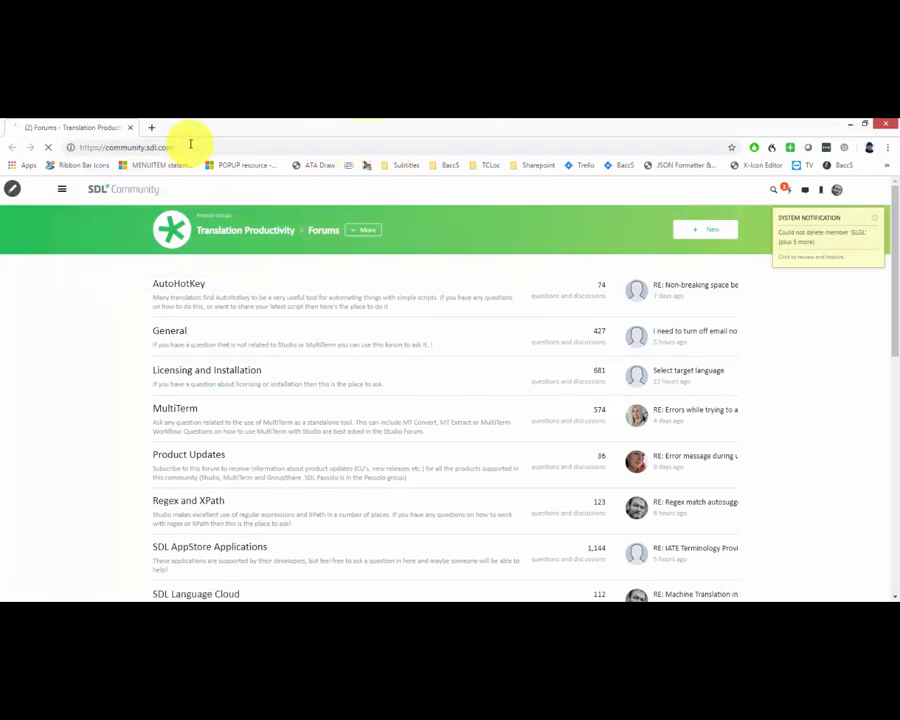
{"action": "key", "text": "Return"}
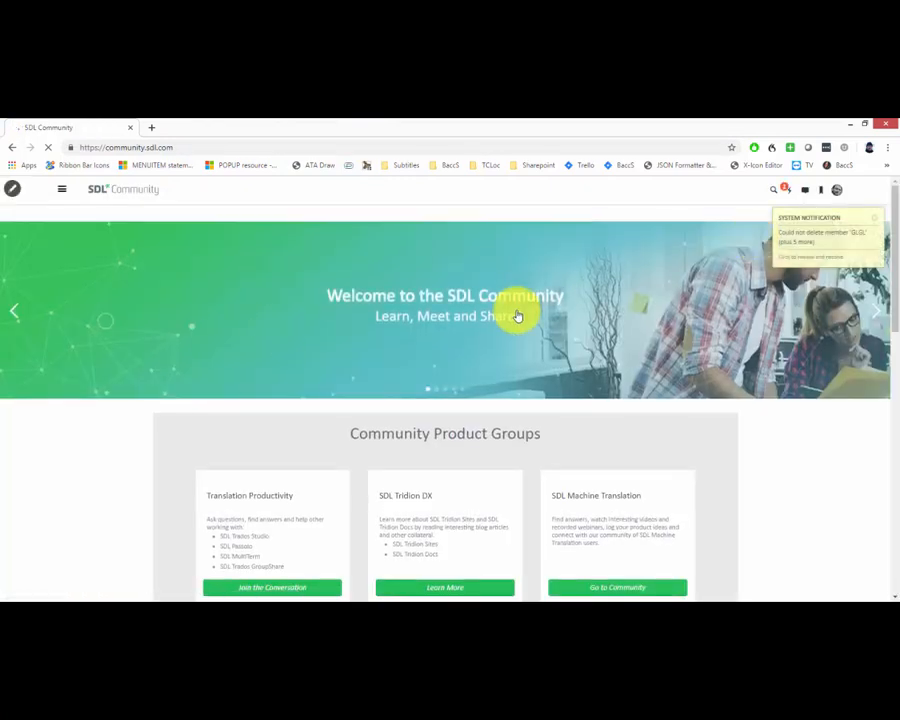
Step: Open the Translation Productivity community and look through its forums and sub groups
{"action": "scroll", "coordinate": [382, 302], "scroll_direction": "down", "scroll_amount": 1}
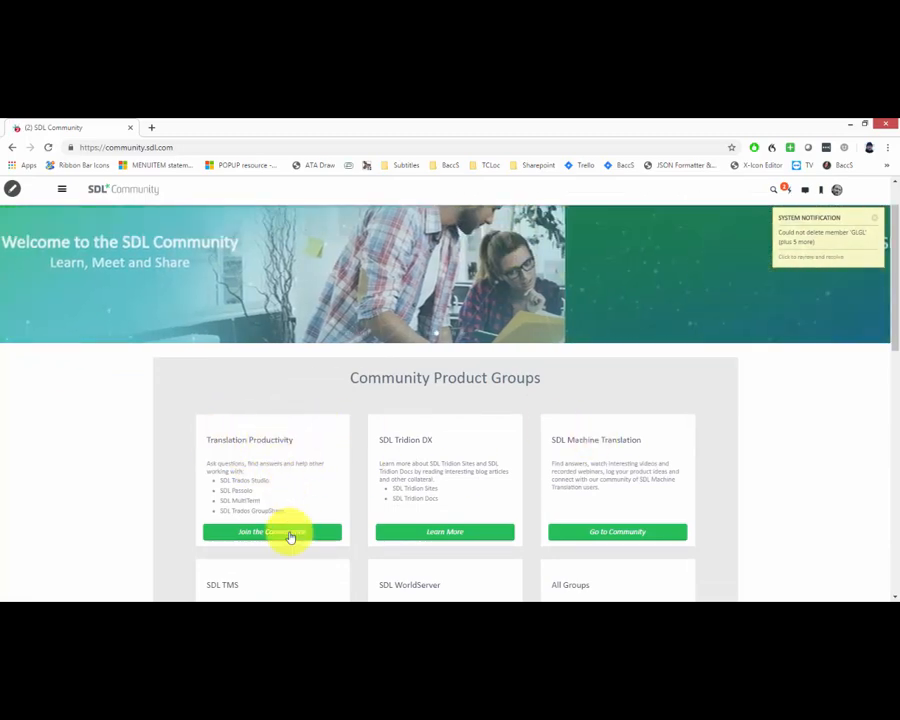
{"action": "left_click", "coordinate": [285, 536]}
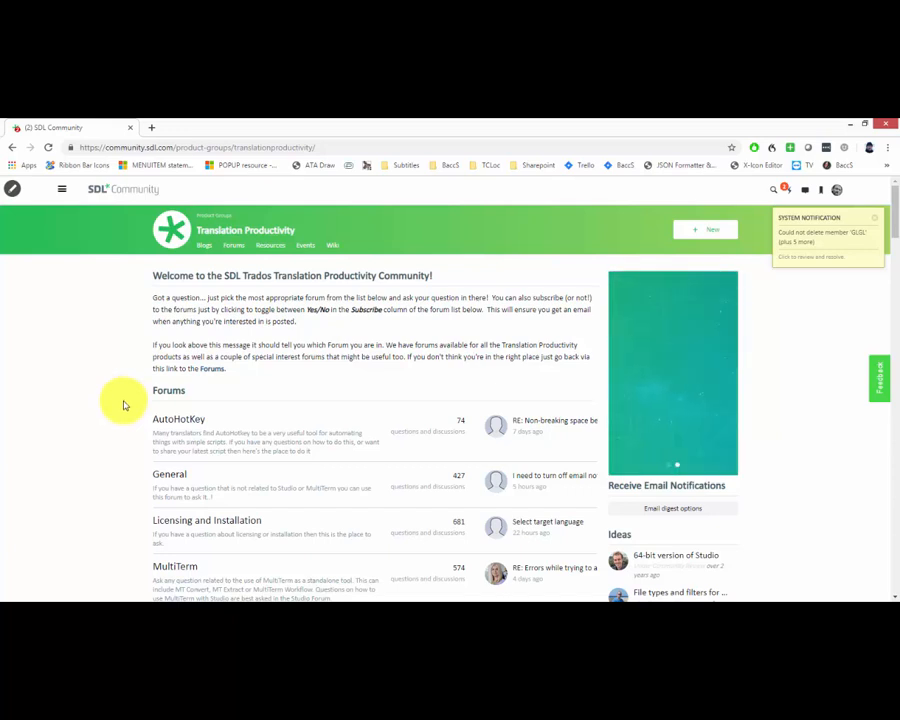
{"action": "scroll", "coordinate": [123, 405], "scroll_direction": "down", "scroll_amount": 2}
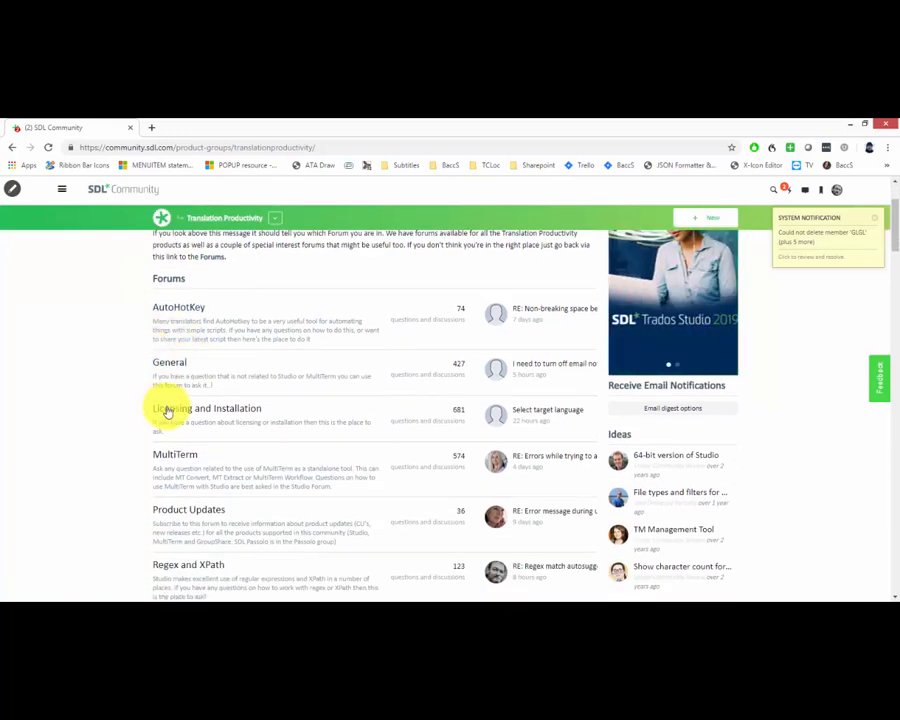
{"action": "scroll", "coordinate": [140, 414], "scroll_direction": "down", "scroll_amount": 2}
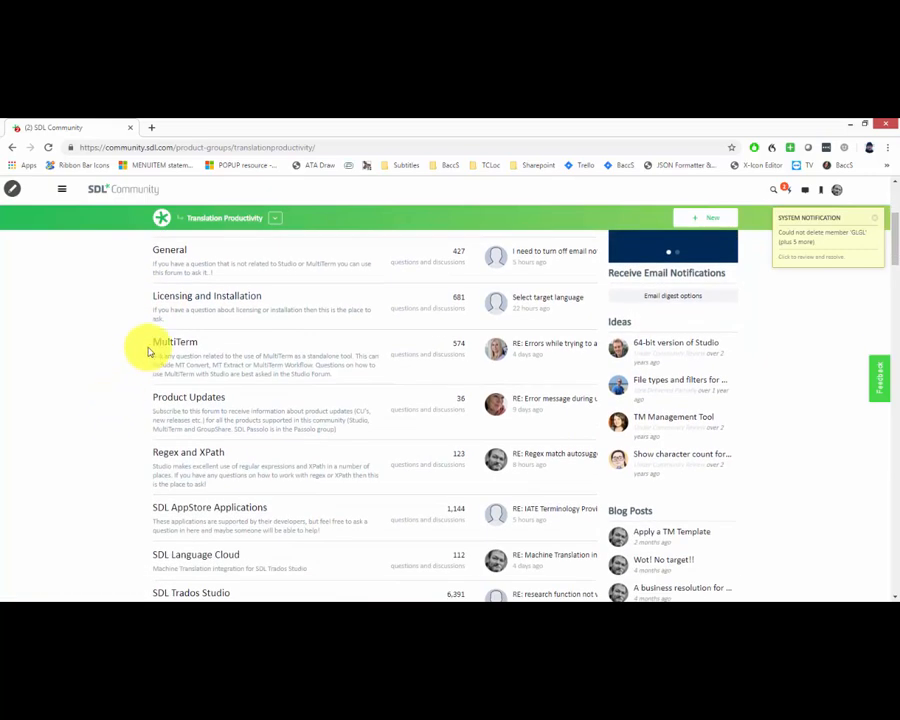
{"action": "scroll", "coordinate": [110, 418], "scroll_direction": "down", "scroll_amount": 2}
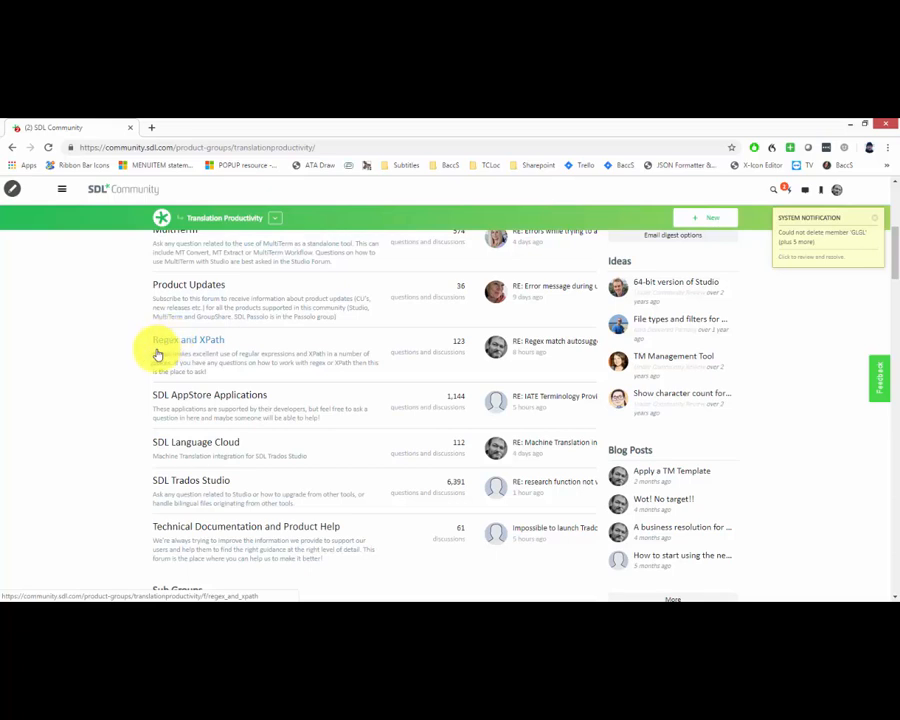
{"action": "scroll", "coordinate": [115, 390], "scroll_direction": "down", "scroll_amount": 1}
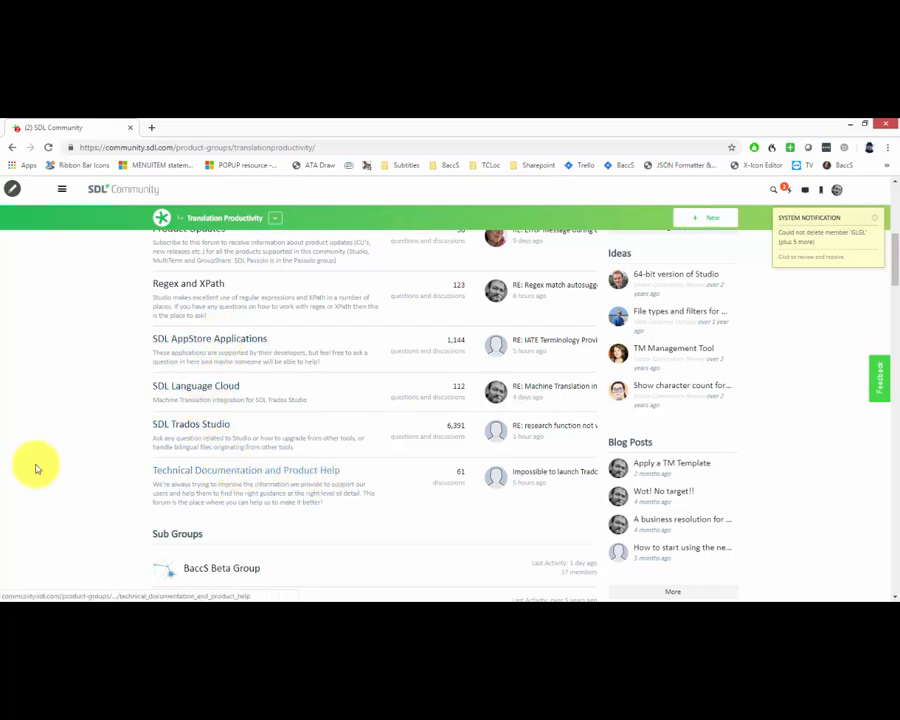
{"action": "scroll", "coordinate": [78, 446], "scroll_direction": "down", "scroll_amount": 5}
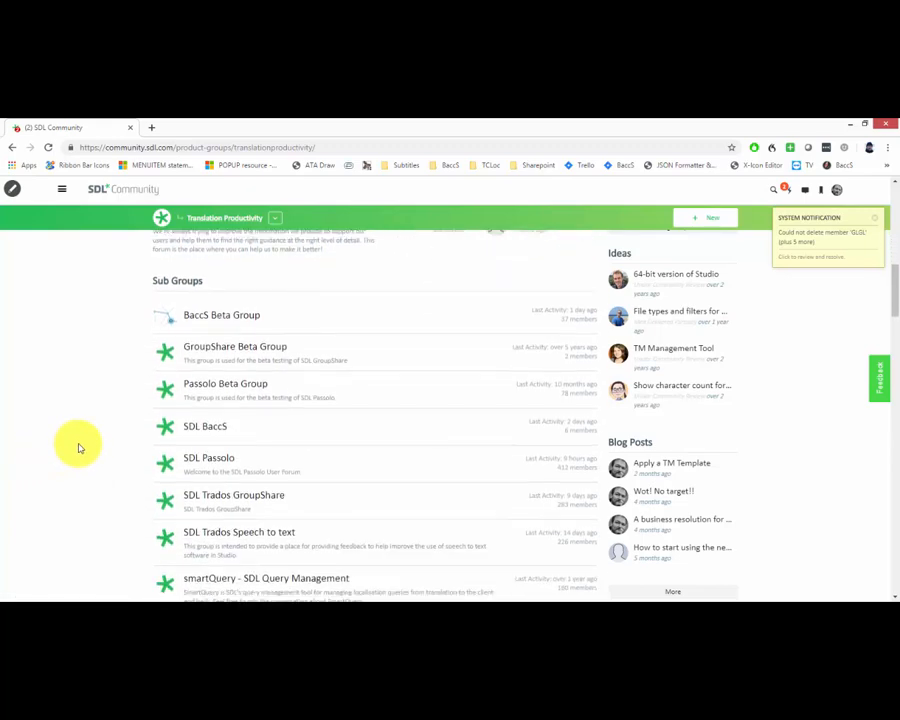
{"action": "scroll", "coordinate": [78, 446], "scroll_direction": "down", "scroll_amount": 2}
{"action": "scroll", "coordinate": [80, 444], "scroll_direction": "up", "scroll_amount": 8}
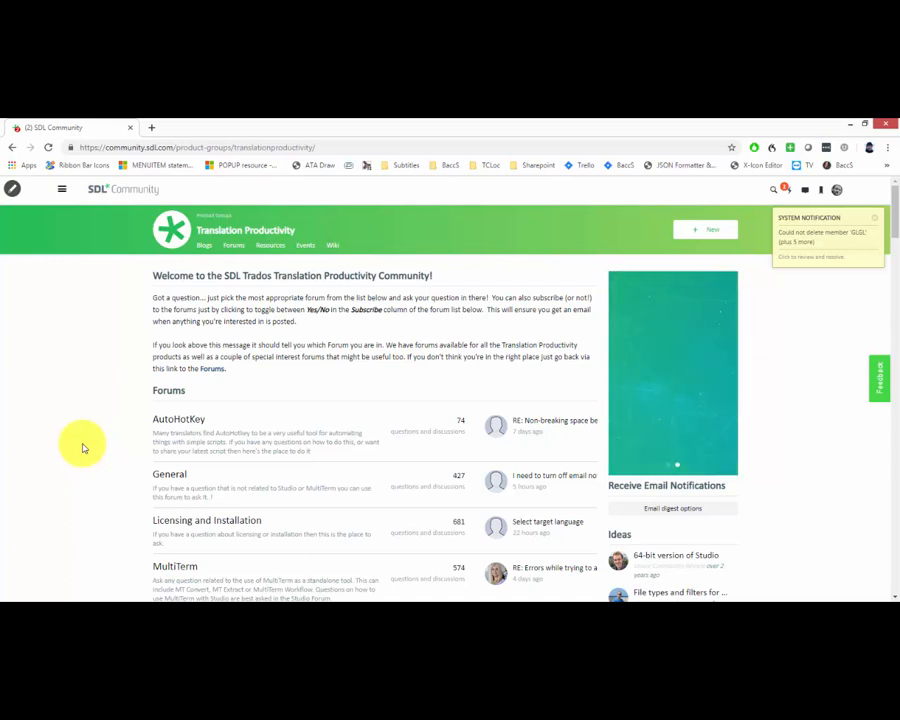
Step: Dismiss the system notification and open the SDL Trados Studio forum
{"action": "left_click", "coordinate": [875, 218]}
{"action": "scroll", "coordinate": [92, 397], "scroll_direction": "down", "scroll_amount": 5}
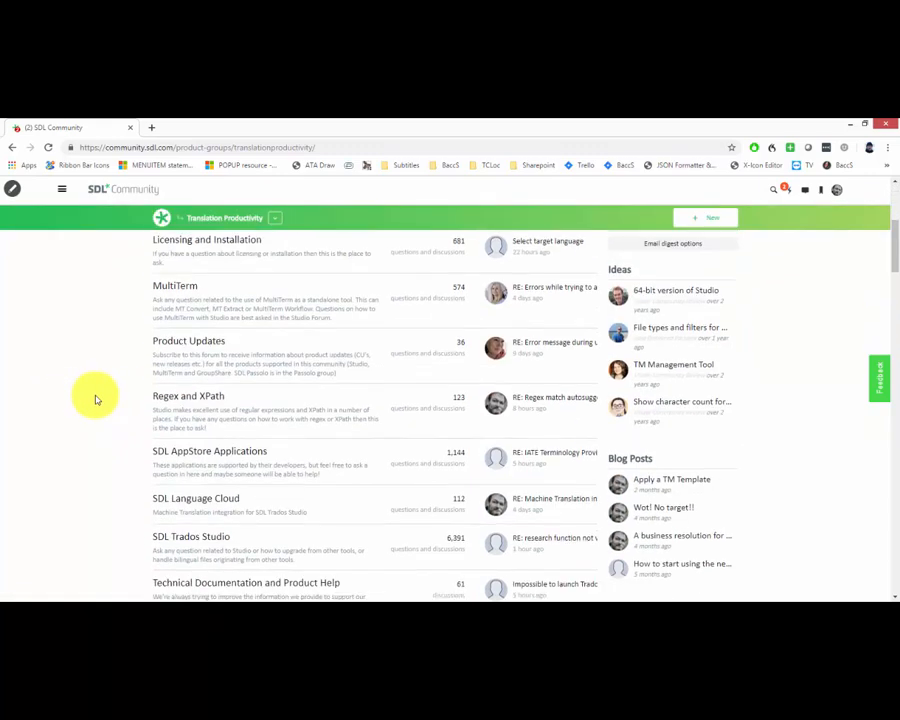
{"action": "left_click", "coordinate": [189, 538]}
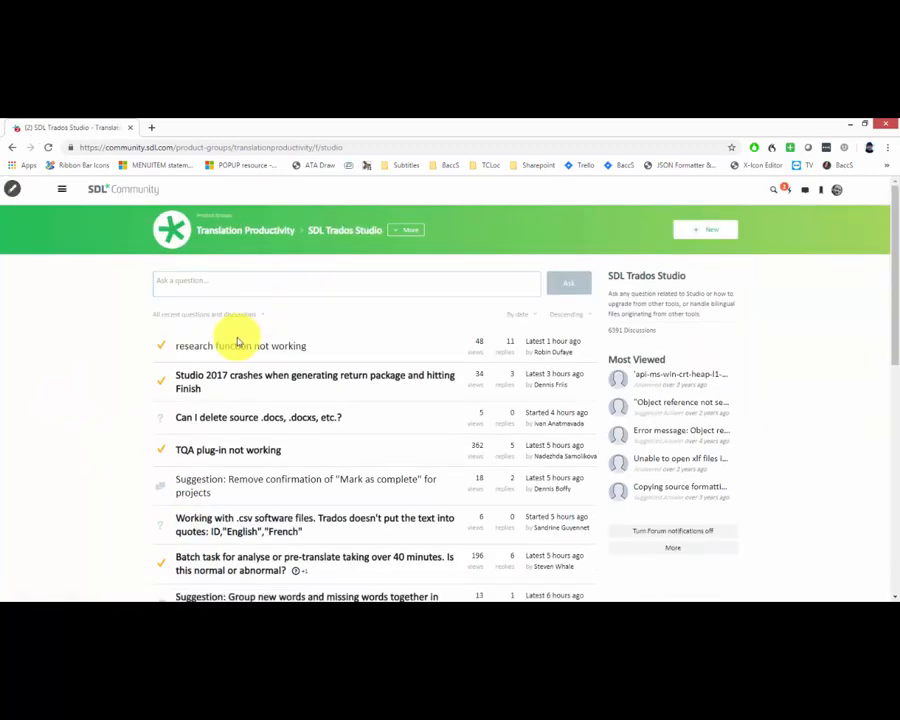
Step: Look through the recent questions and discussions in the SDL Trados Studio forum
{"action": "scroll", "coordinate": [268, 388], "scroll_direction": "down", "scroll_amount": 1}
{"action": "scroll", "coordinate": [268, 388], "scroll_direction": "down", "scroll_amount": 2}
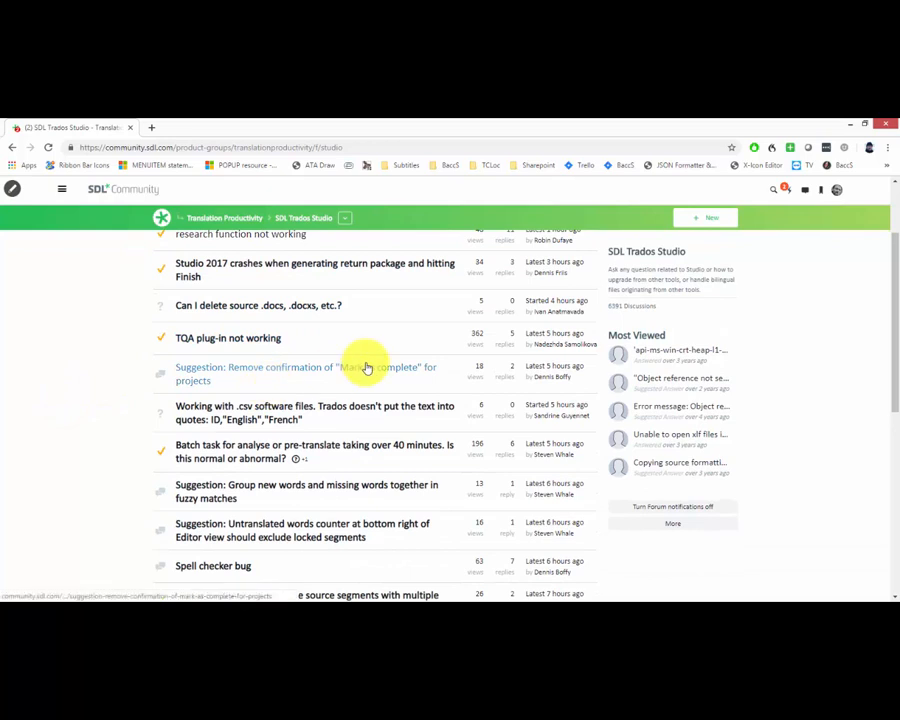
{"action": "scroll", "coordinate": [366, 370], "scroll_direction": "up", "scroll_amount": 1}
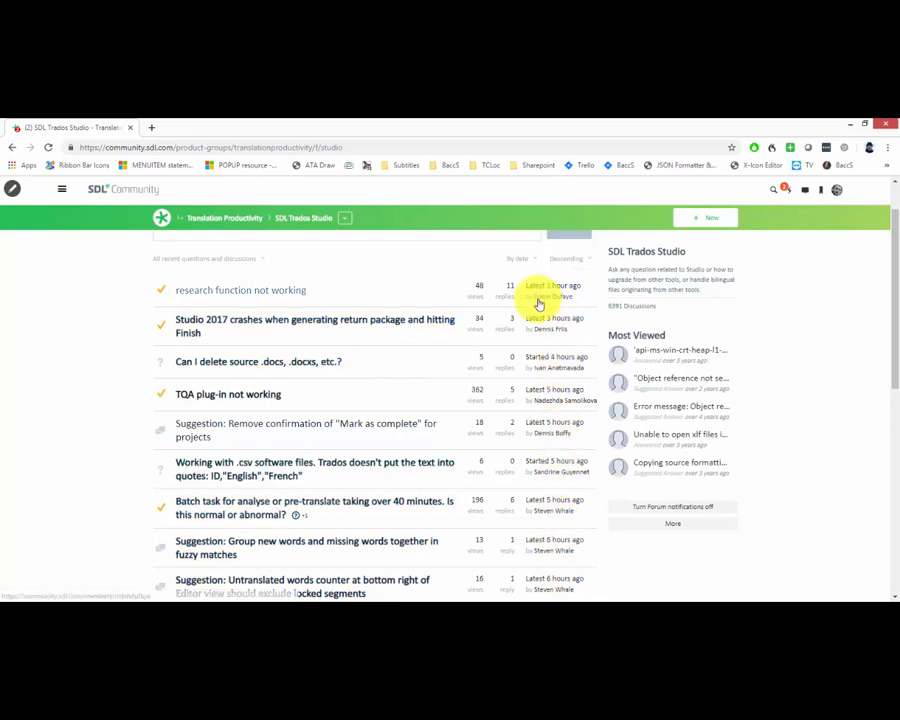
{"action": "mouse_move", "coordinate": [538, 302]}
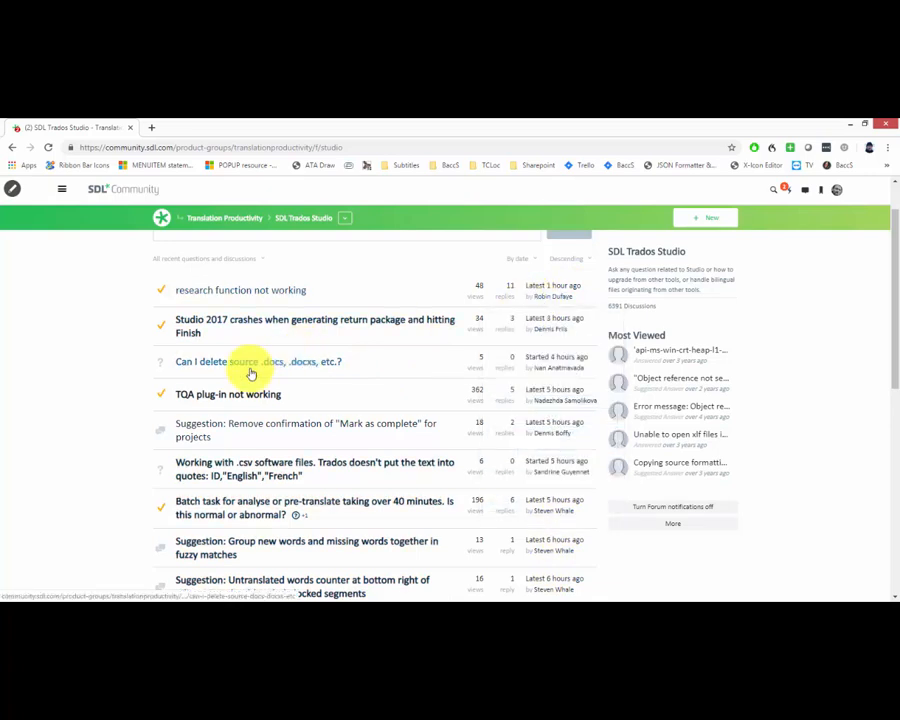